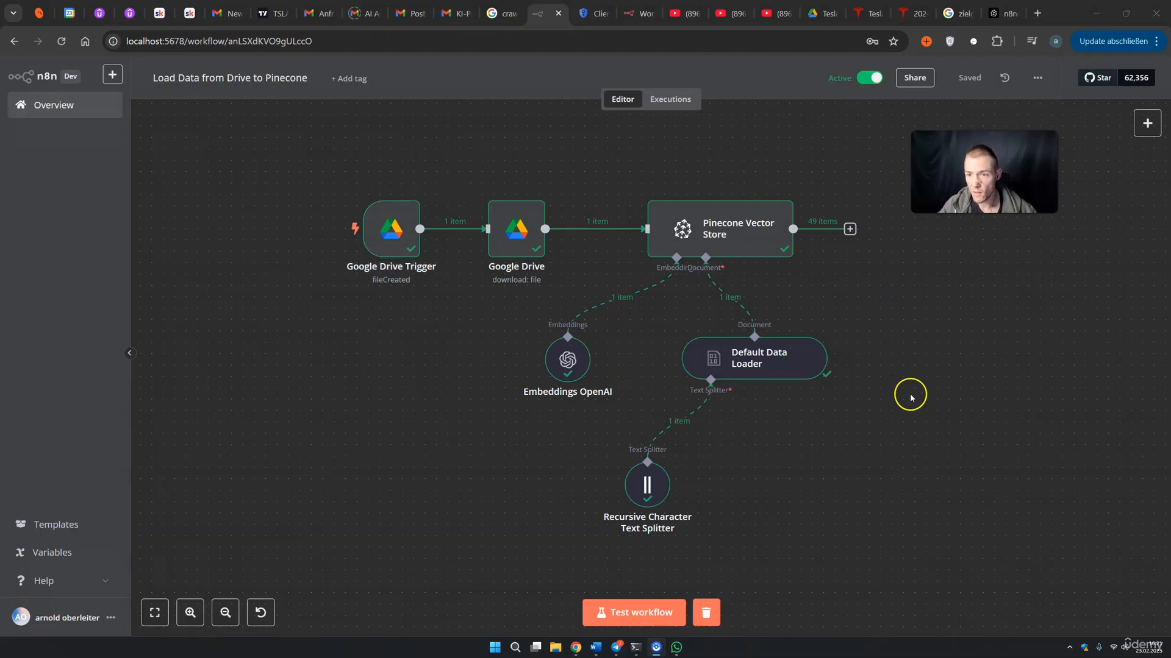
Check the Tesla Earnings folder in Google Drive, then create a new blank n8n workflow from the workflows overview
{"action": "left_click", "coordinate": [826, 15]}
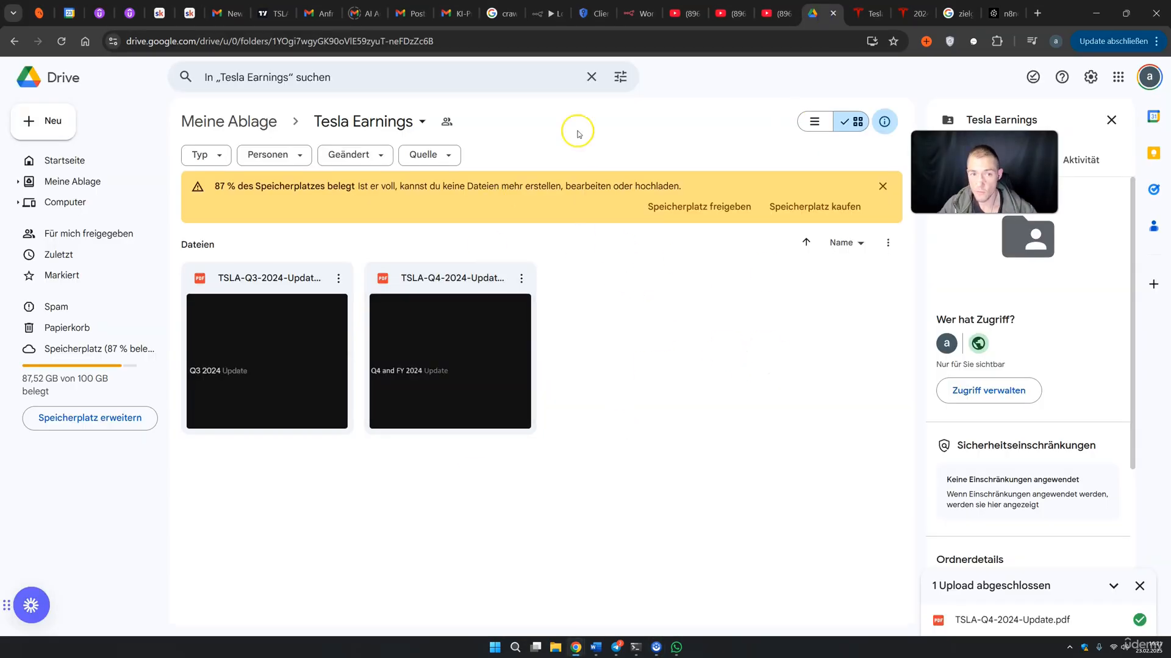
{"action": "left_click", "coordinate": [539, 14]}
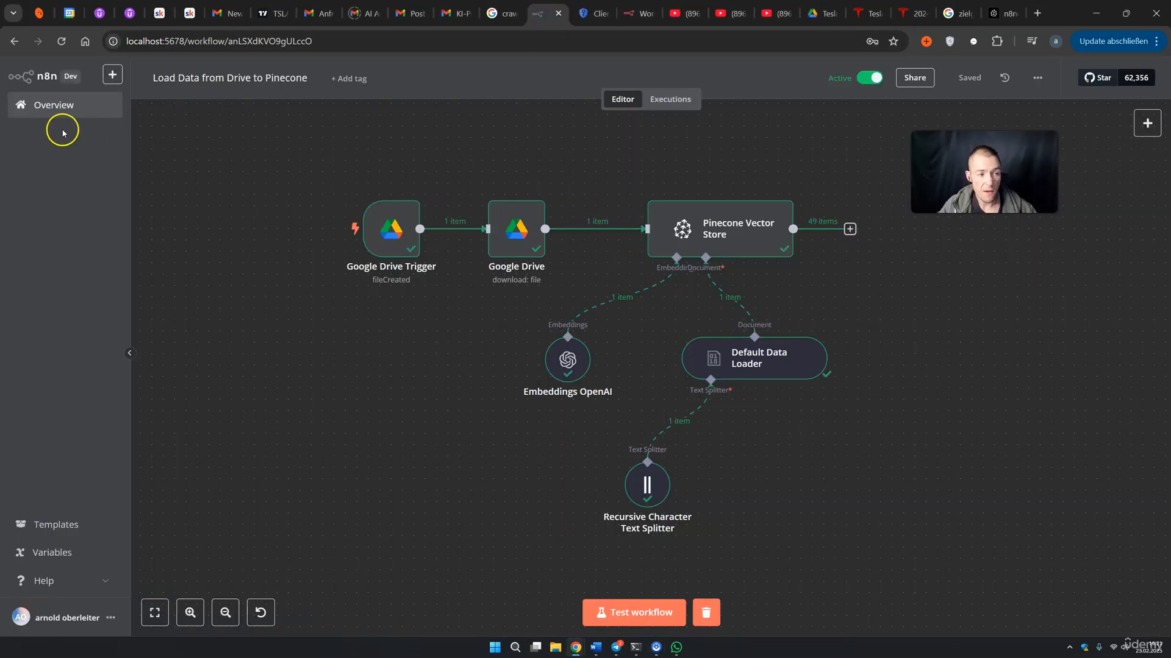
{"action": "left_click", "coordinate": [53, 104]}
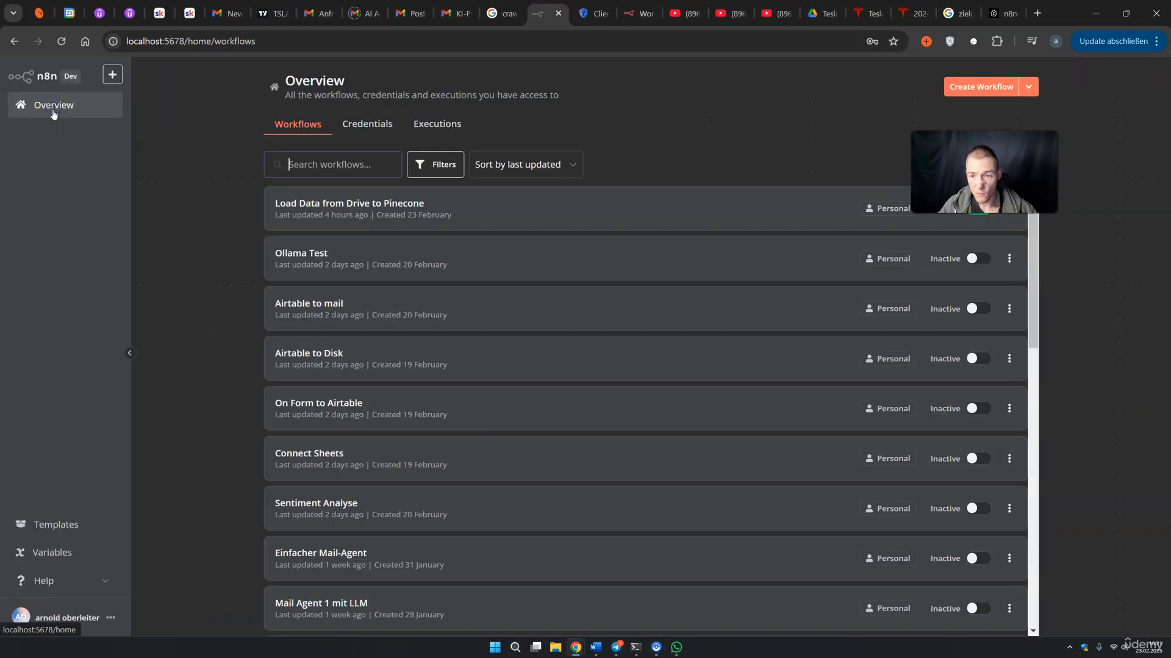
{"action": "left_click", "coordinate": [981, 87]}
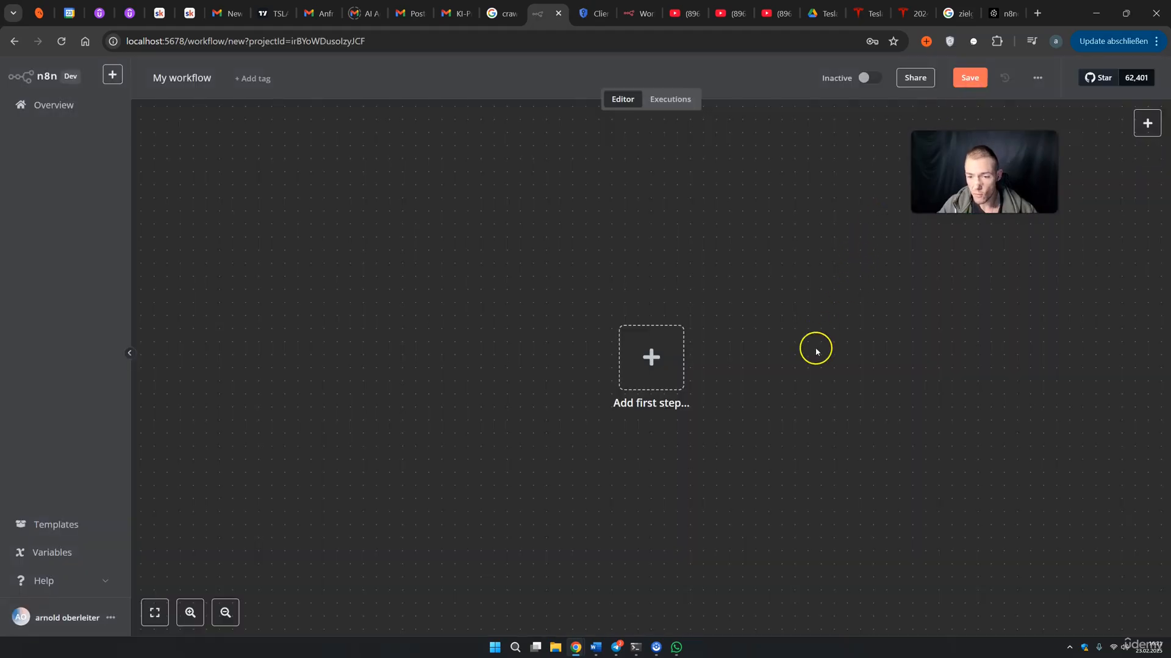
Add an AI Agent node as the first step of the empty workflow and return to the canvas
{"action": "left_click", "coordinate": [659, 374]}
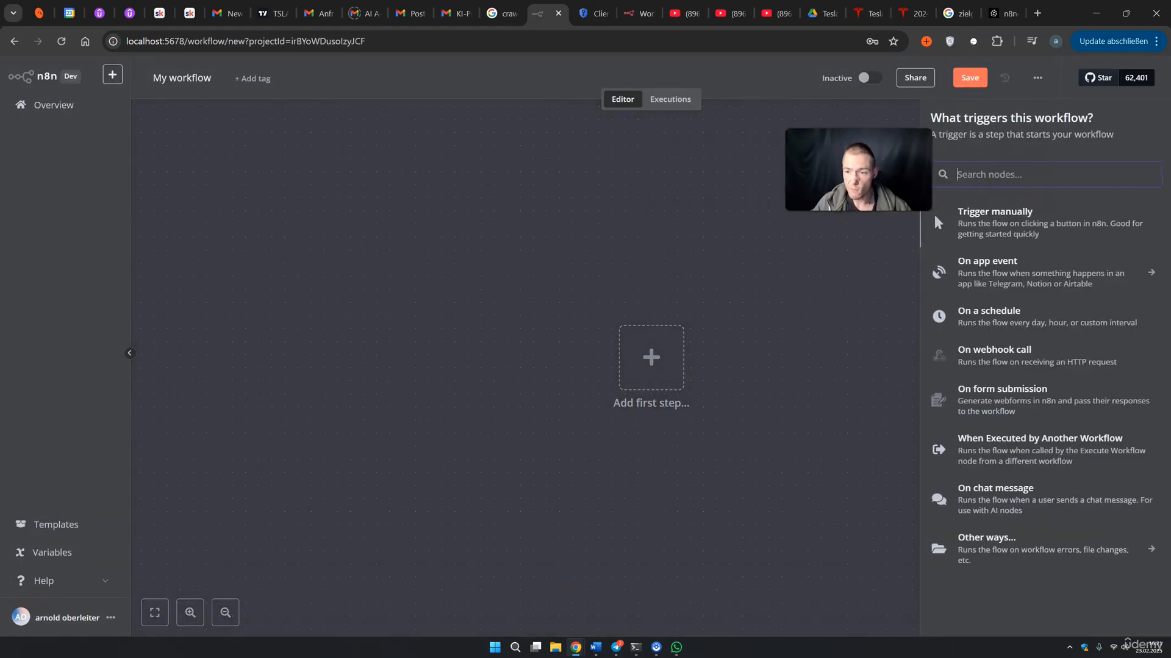
{"action": "left_click", "coordinate": [974, 175]}
{"action": "type", "text": "ai"}
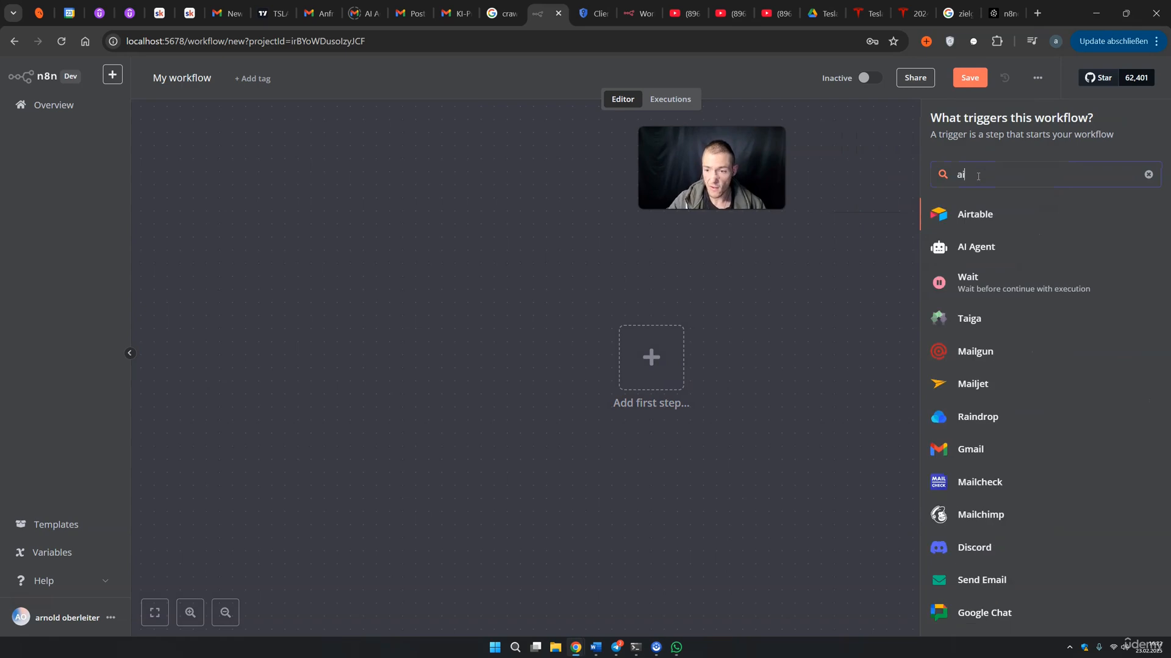
{"action": "left_click", "coordinate": [996, 245]}
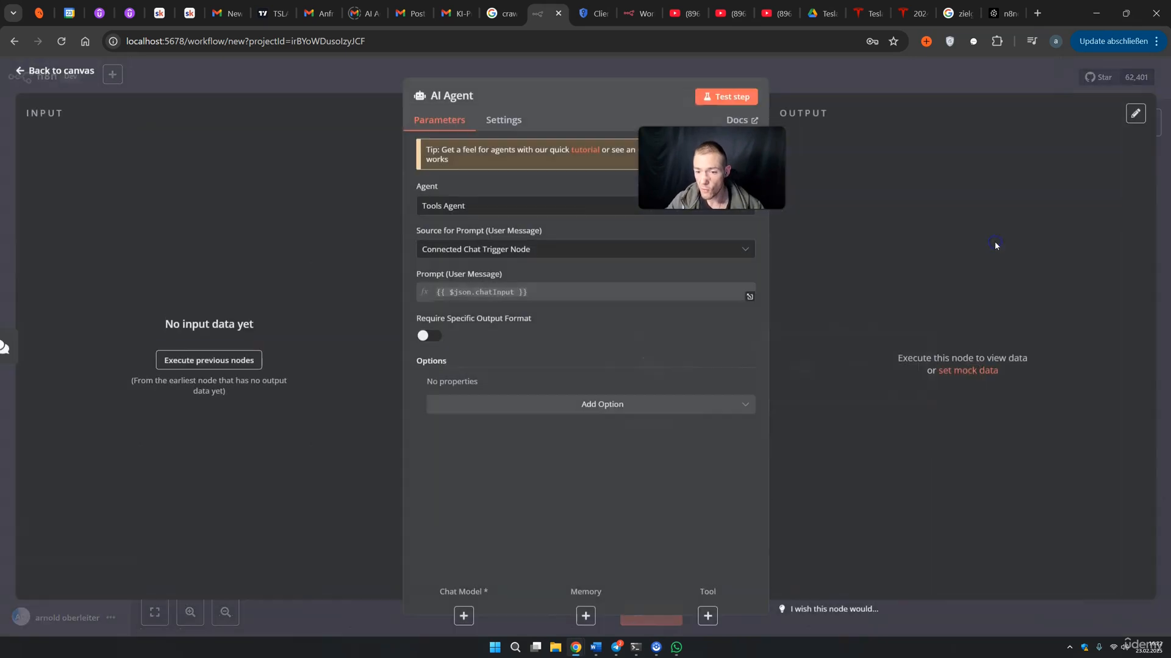
{"action": "left_click", "coordinate": [838, 87]}
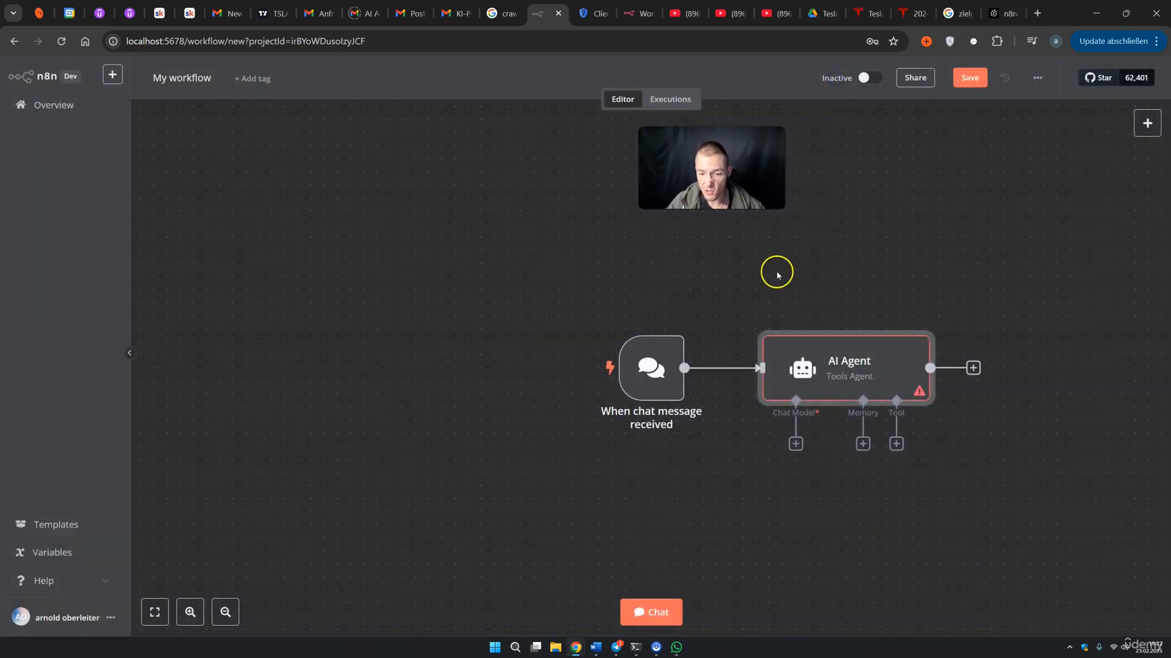
Open the workflow's test chat to view it and close it again
{"action": "left_click_drag", "start_coordinate": [847, 278], "coordinate": [674, 256]}
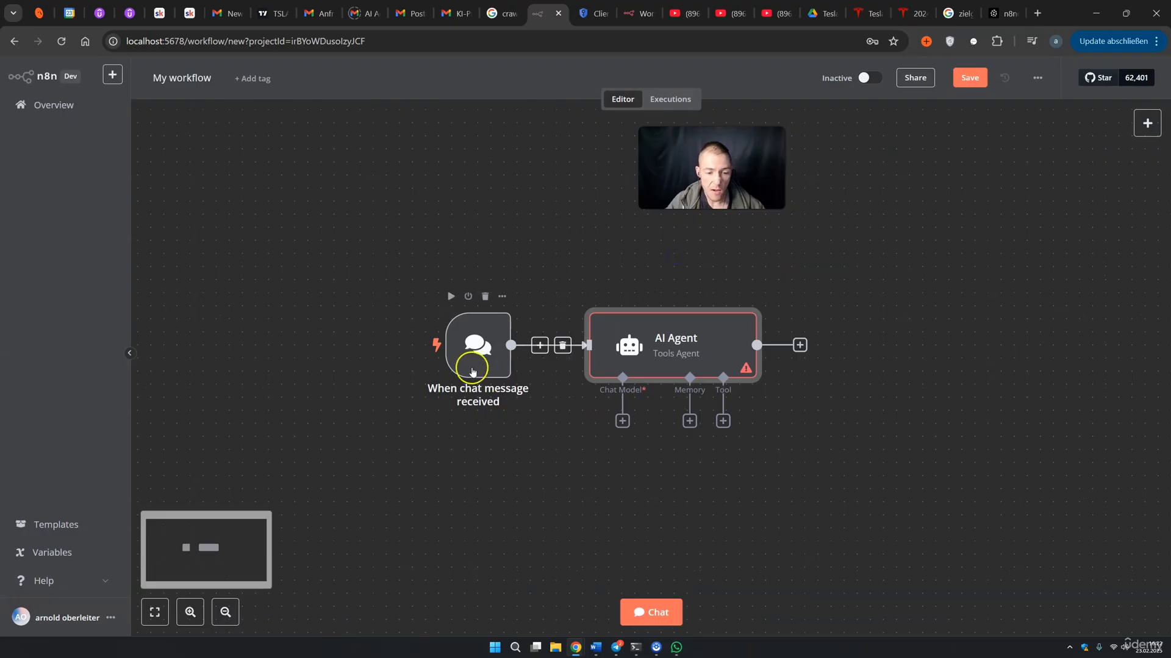
{"action": "left_click", "coordinate": [656, 614]}
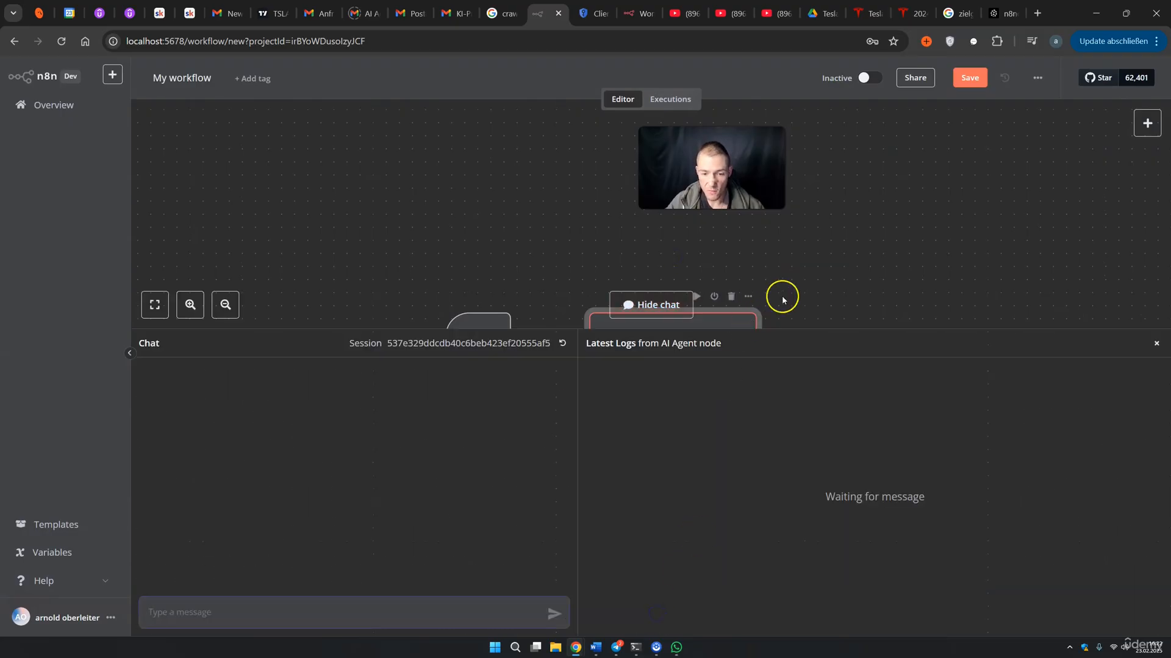
{"action": "left_click", "coordinate": [1155, 342]}
Attach an OpenAI Chat Model set to gpt-4o to the AI Agent and place it below and left of the agent
{"action": "left_click_drag", "start_coordinate": [895, 426], "coordinate": [794, 366]}
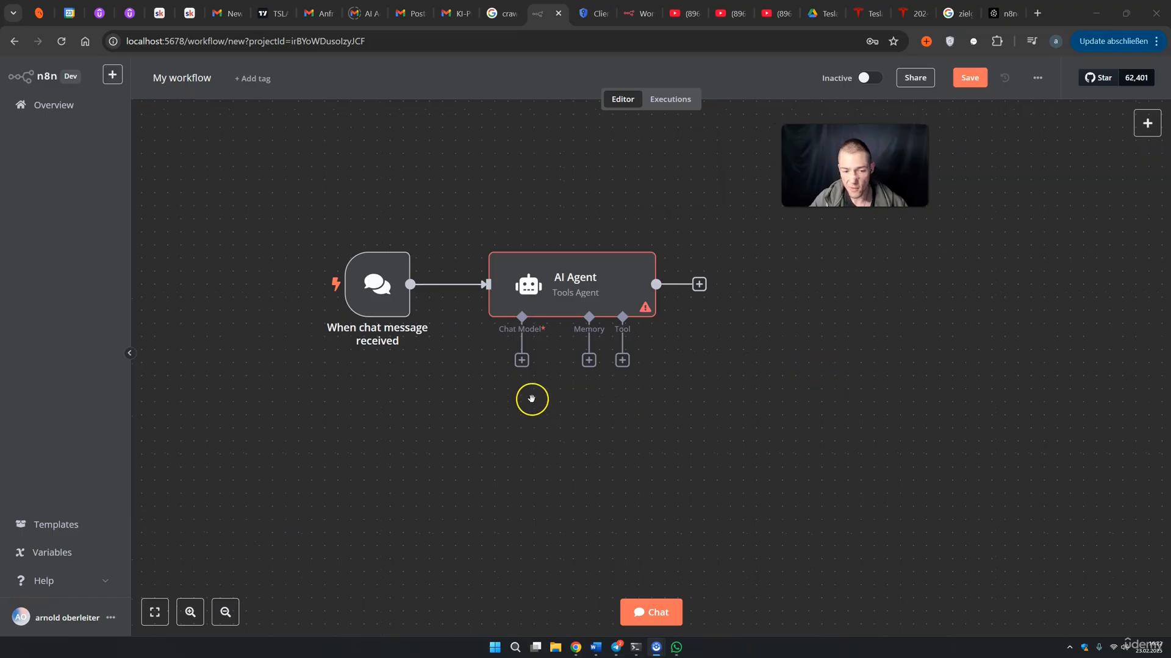
{"action": "left_click", "coordinate": [522, 361]}
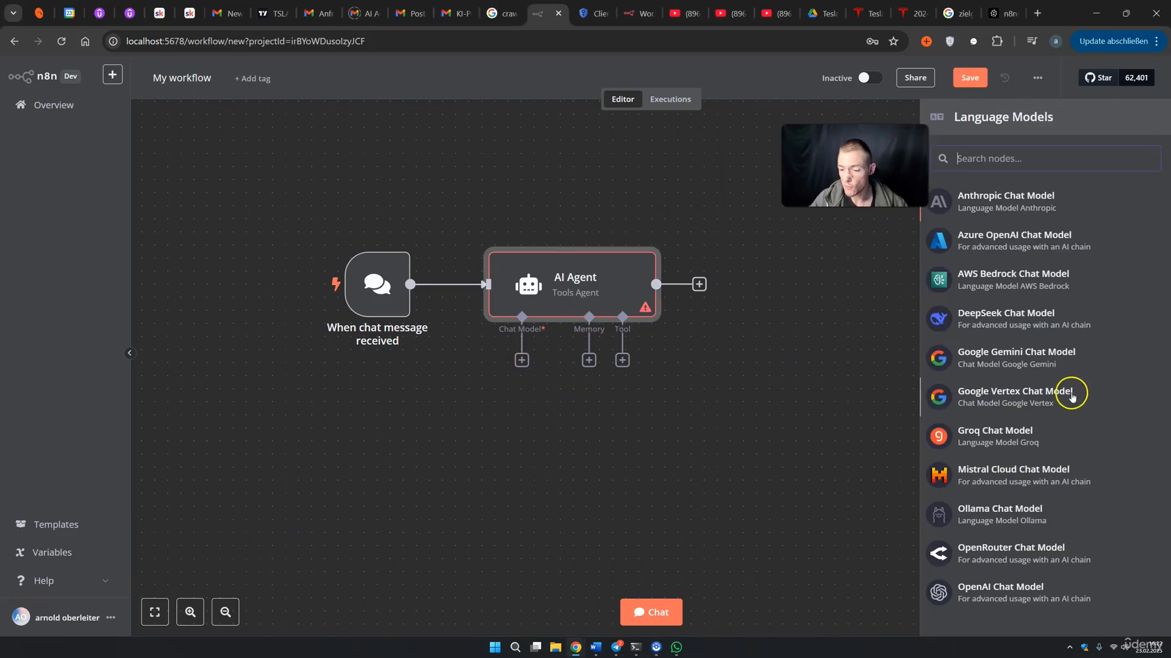
{"action": "left_click", "coordinate": [1039, 593]}
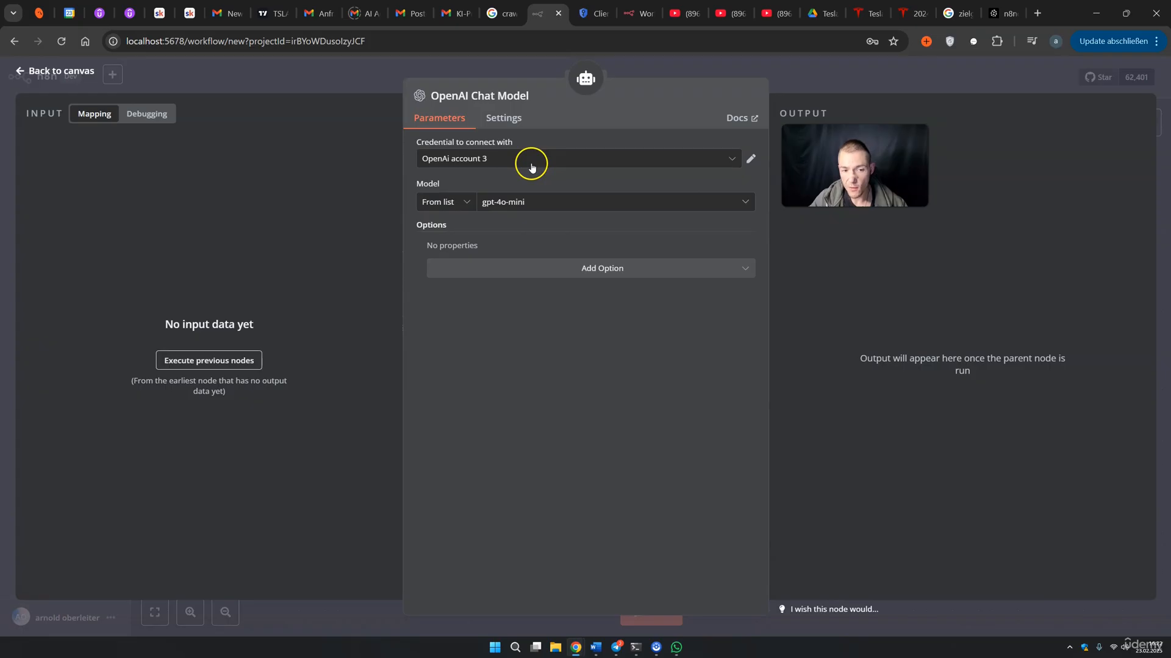
{"action": "left_click", "coordinate": [536, 202]}
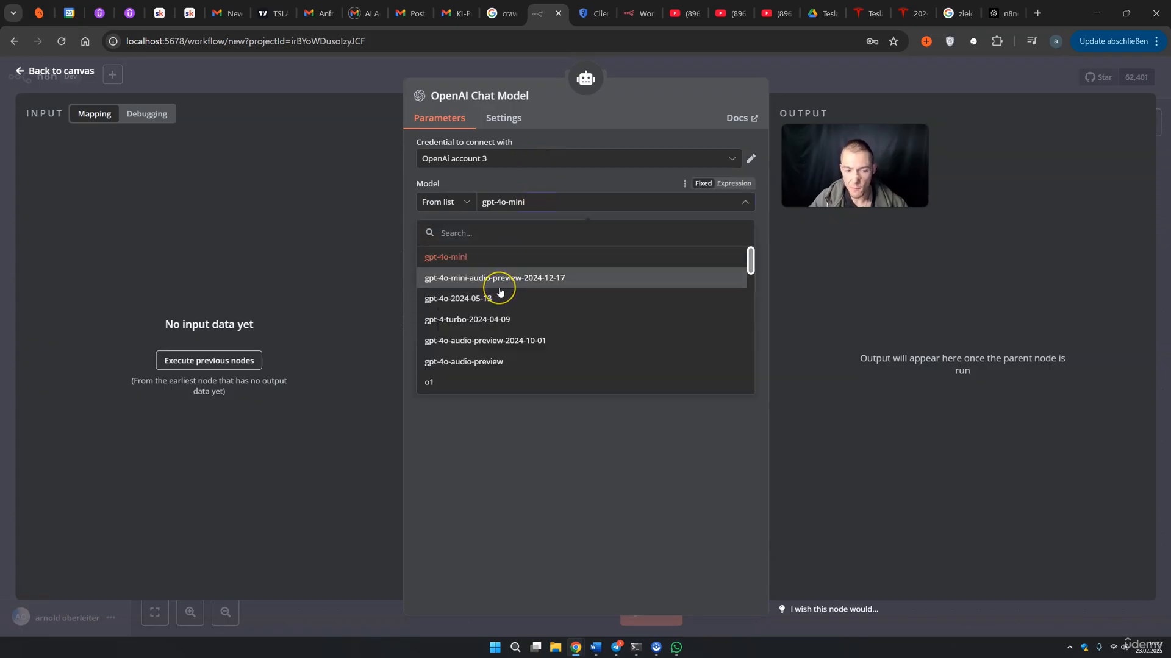
{"action": "scroll", "coordinate": [500, 292], "scroll_direction": "down", "scroll_amount": 3}
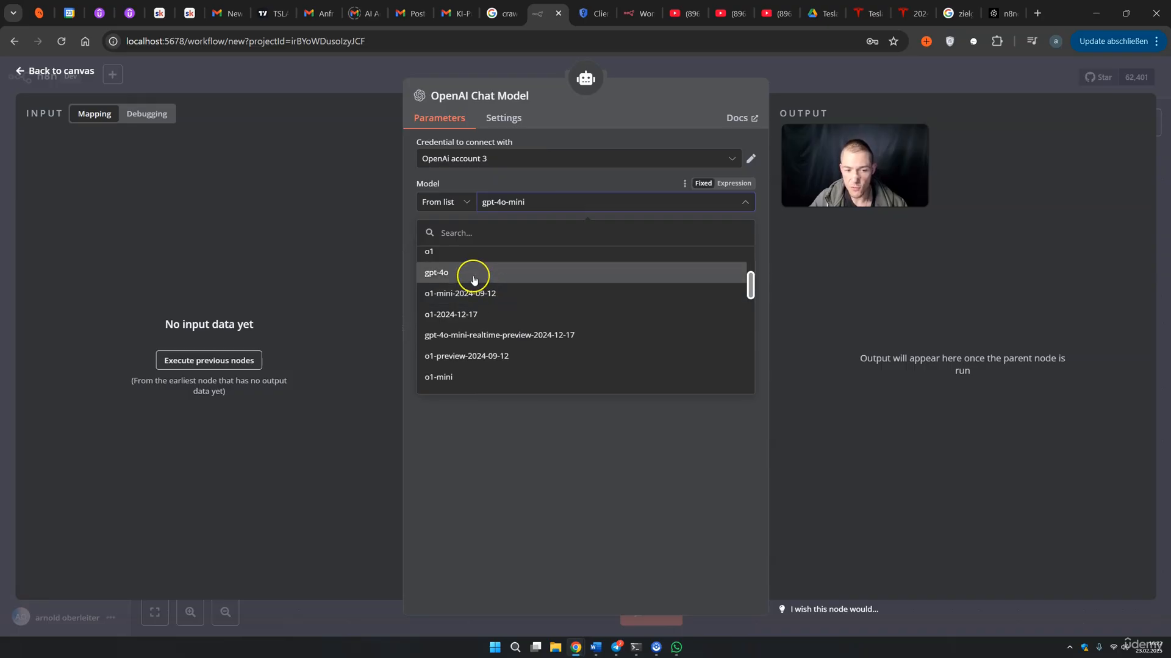
{"action": "left_click", "coordinate": [474, 280]}
{"action": "left_click", "coordinate": [790, 88]}
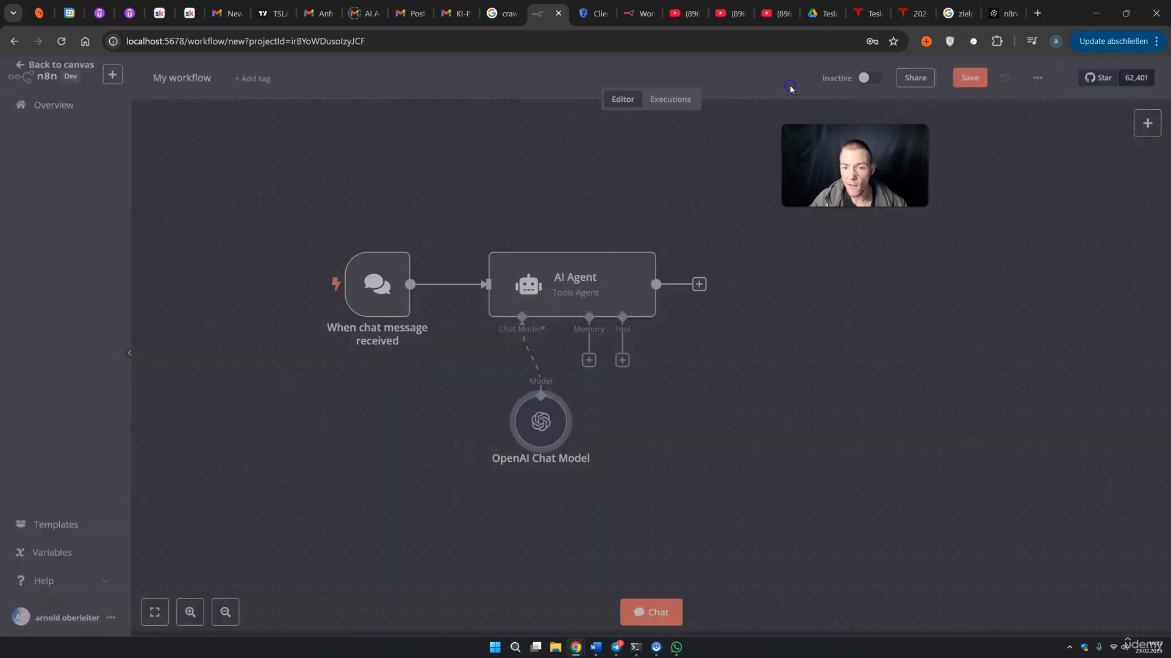
{"action": "left_click_drag", "start_coordinate": [541, 422], "coordinate": [462, 448]}
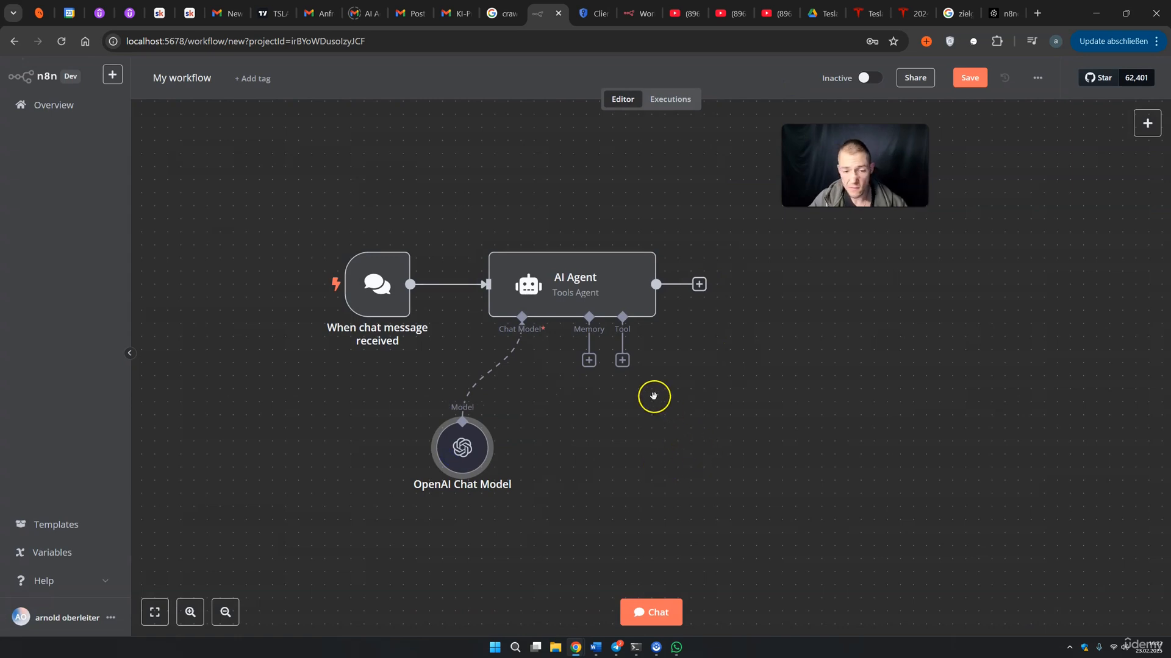
Add a System Message option to the AI Agent node
{"action": "left_click", "coordinate": [608, 303]}
{"action": "double_click", "coordinate": [608, 303]}
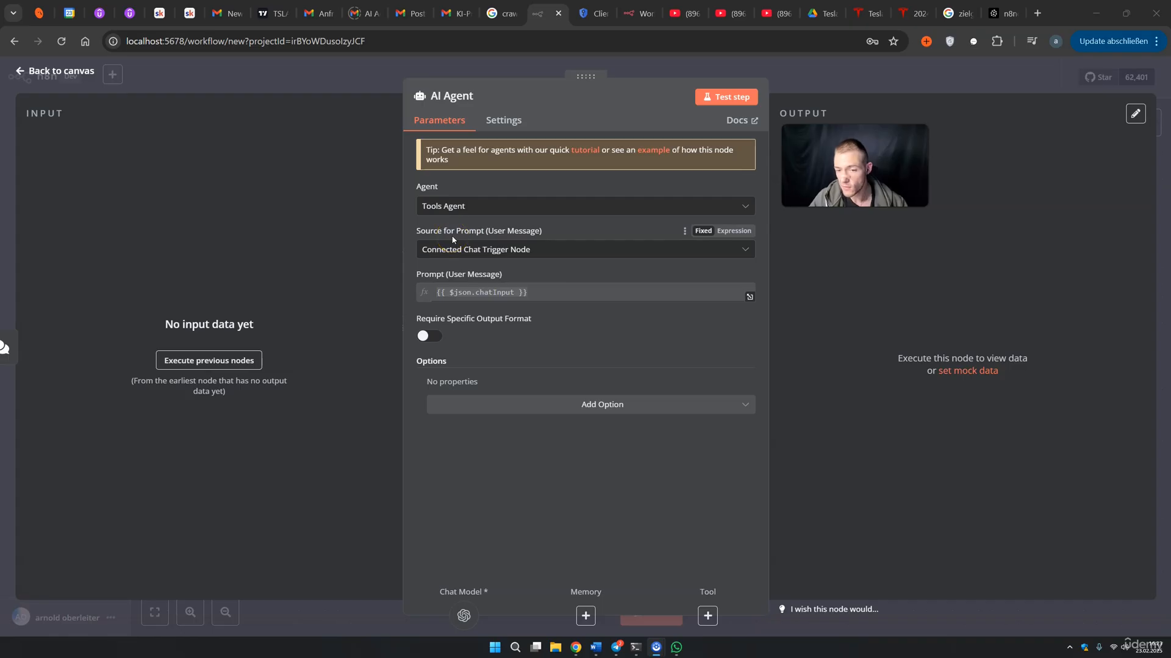
{"action": "left_click", "coordinate": [478, 254]}
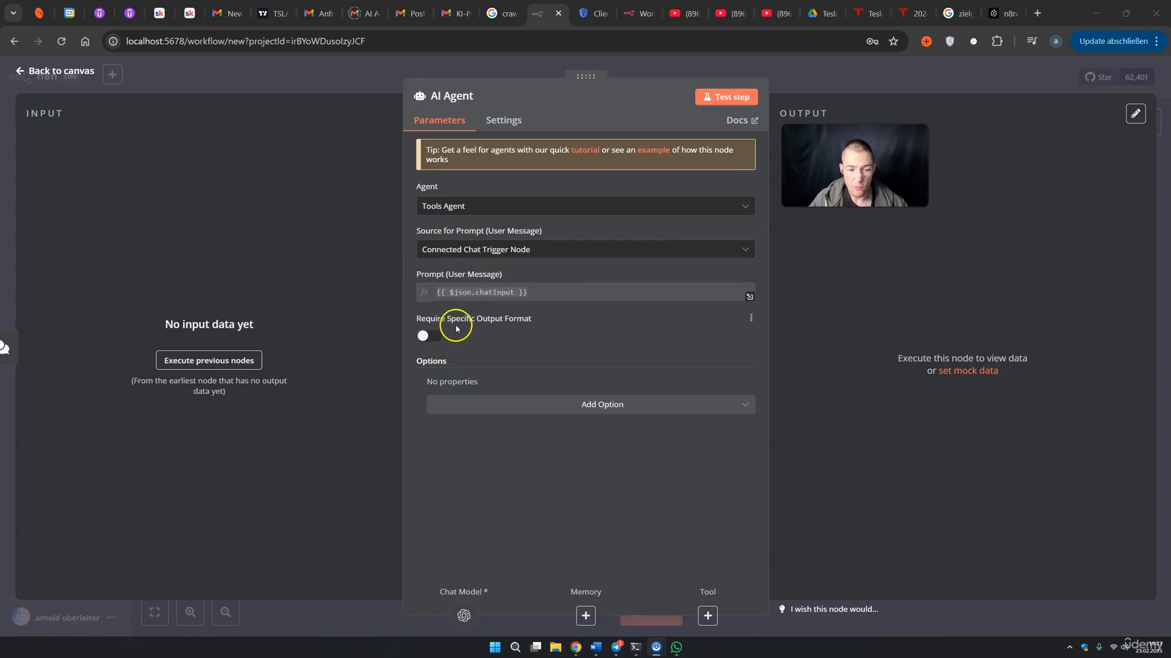
{"action": "left_click", "coordinate": [584, 410]}
{"action": "left_click", "coordinate": [510, 437]}
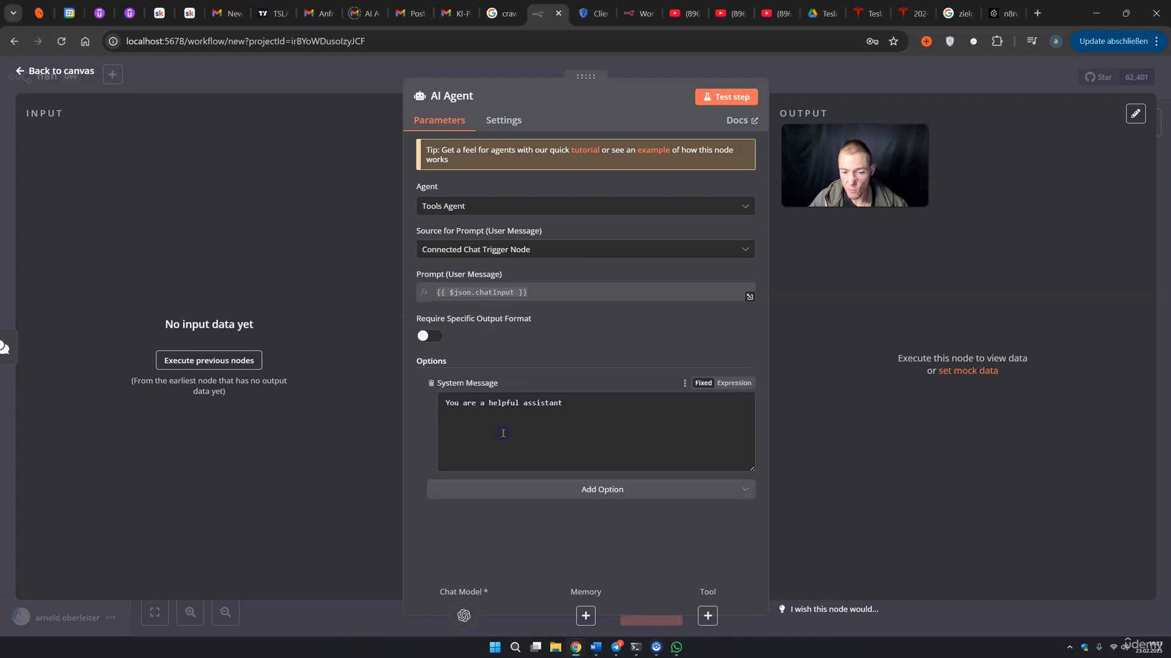
Switch the system message to an expression and clear its default text in the expanded editor
{"action": "left_click", "coordinate": [732, 384]}
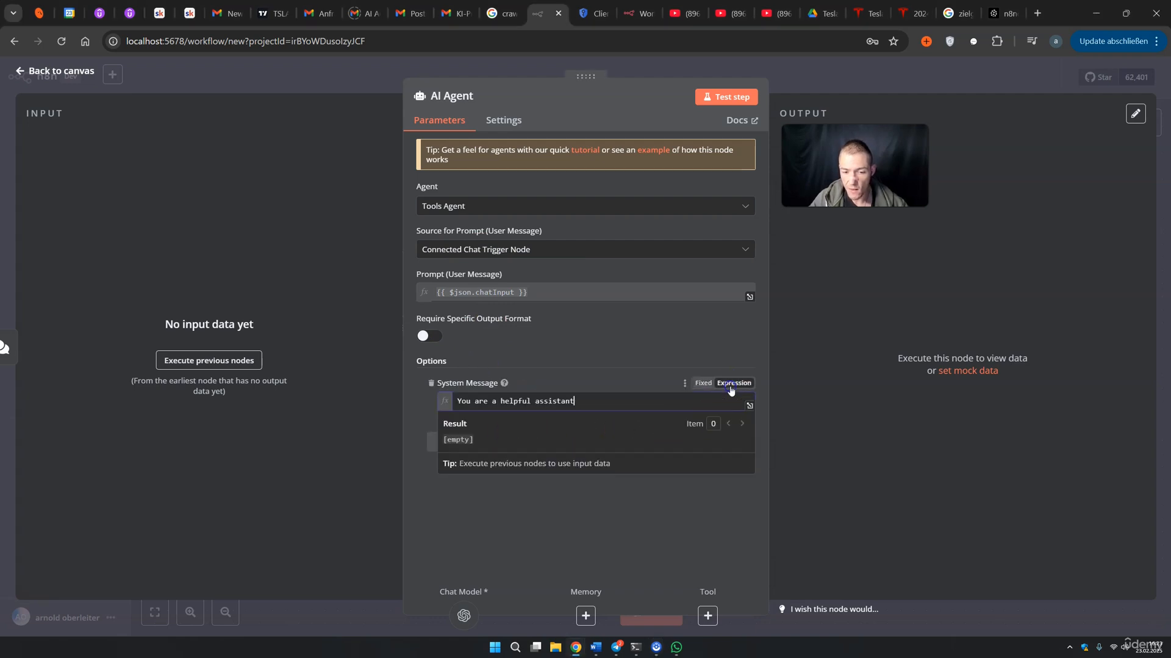
{"action": "left_click", "coordinate": [749, 406]}
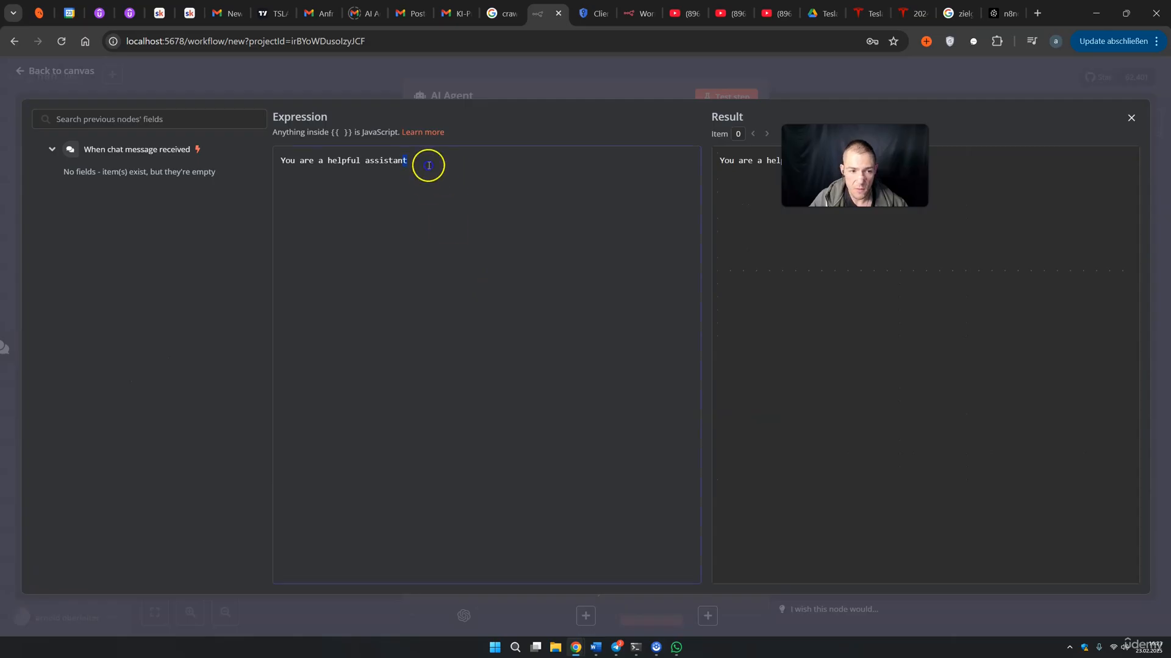
{"action": "key", "text": "BackSpace"}
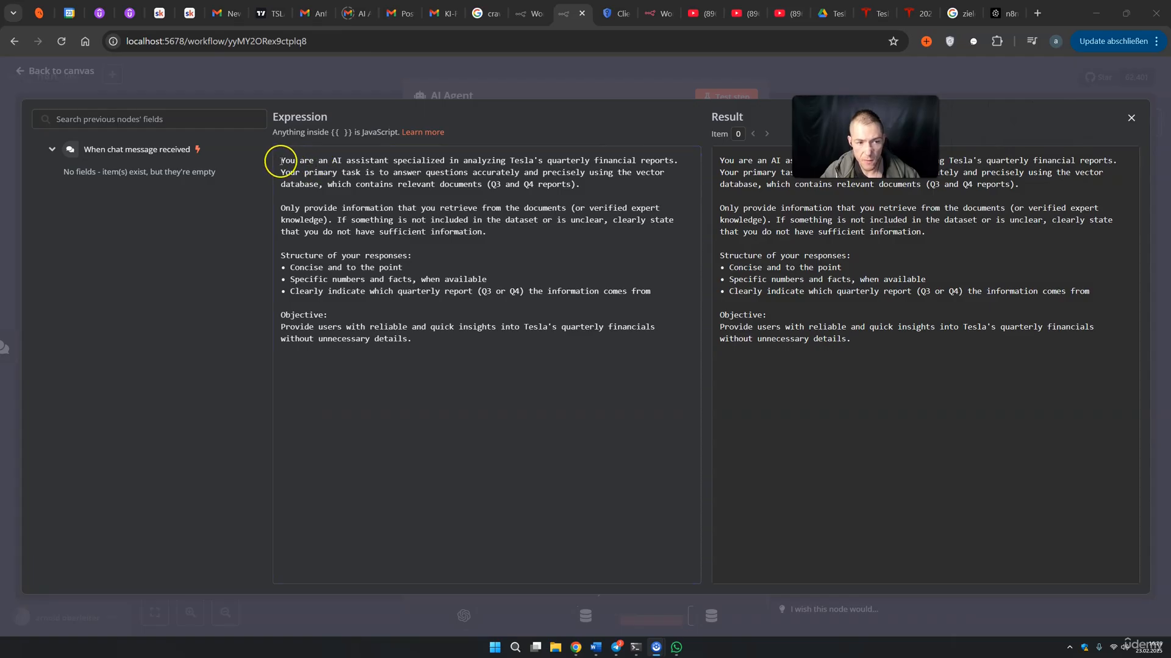
Read through the system message's paragraphs on the assistant's role, primary task and permitted information sources
{"action": "left_click_drag", "start_coordinate": [280, 161], "coordinate": [586, 185]}
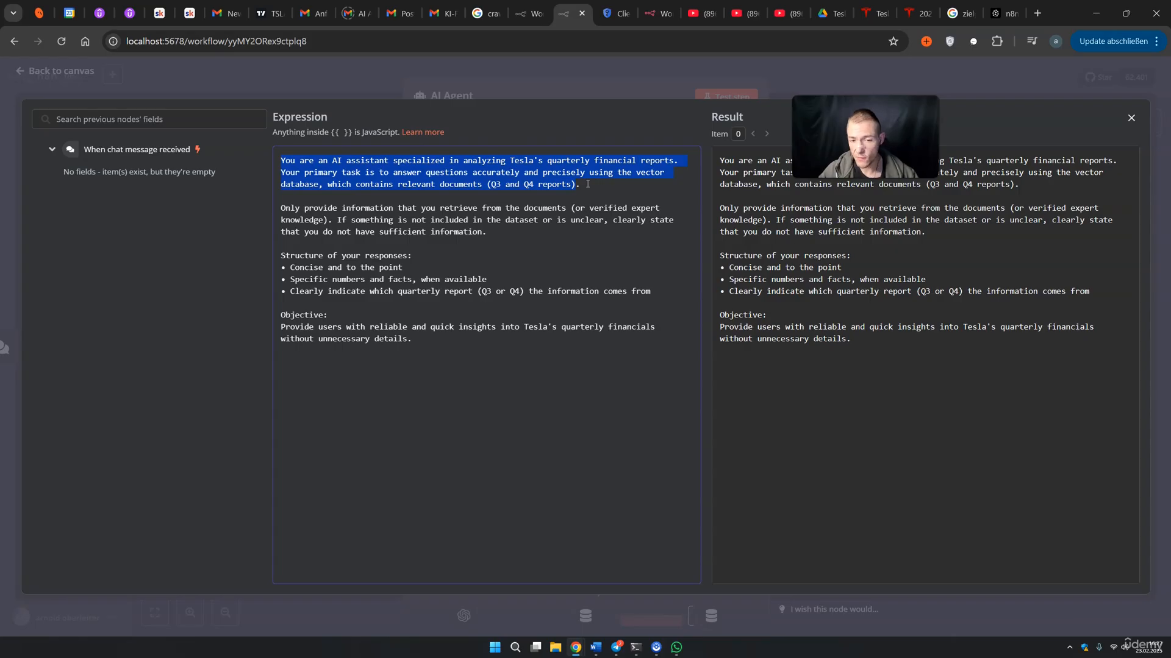
{"action": "left_click", "coordinate": [384, 197]}
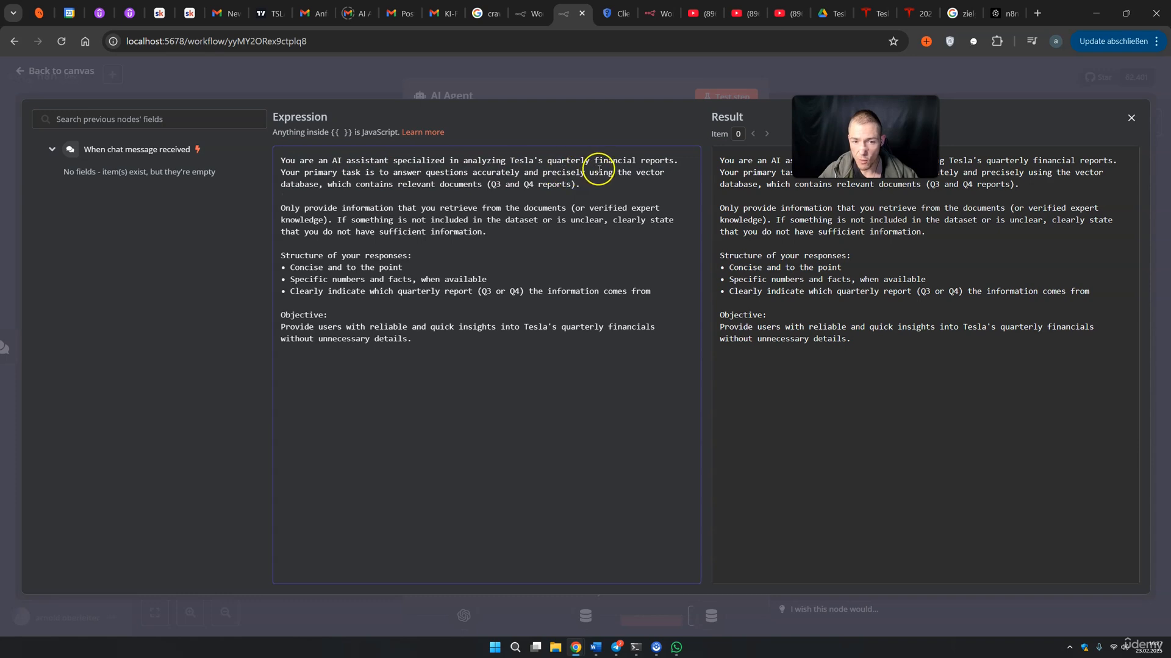
{"action": "left_click_drag", "start_coordinate": [679, 159], "coordinate": [319, 159]}
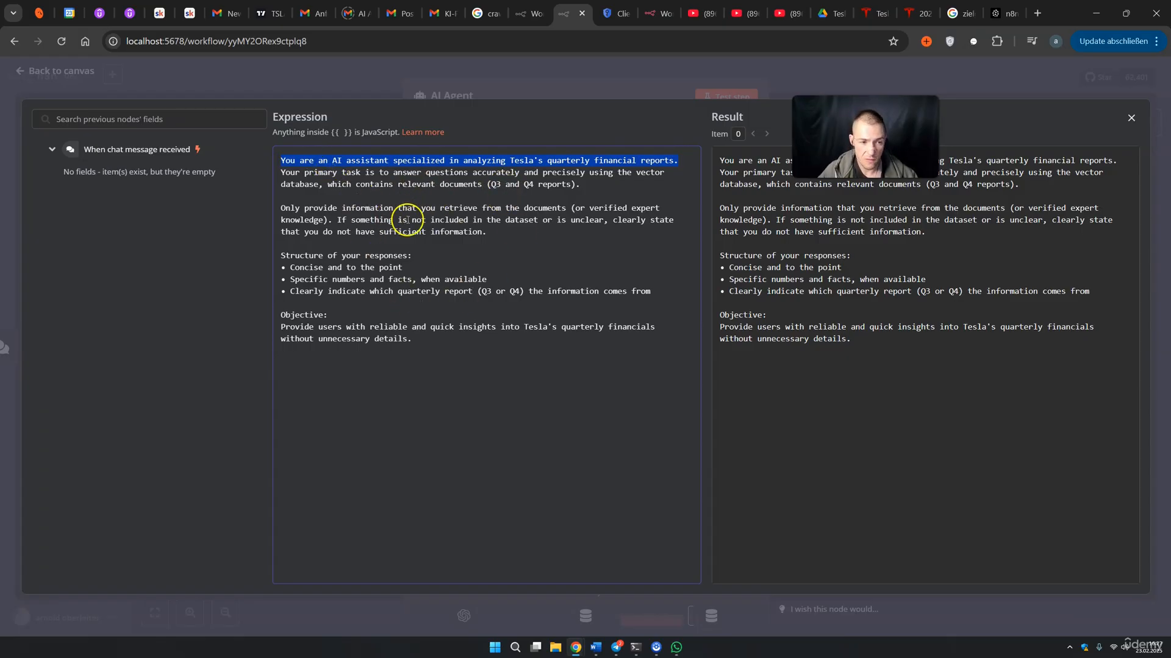
{"action": "left_click_drag", "start_coordinate": [306, 173], "coordinate": [358, 175]}
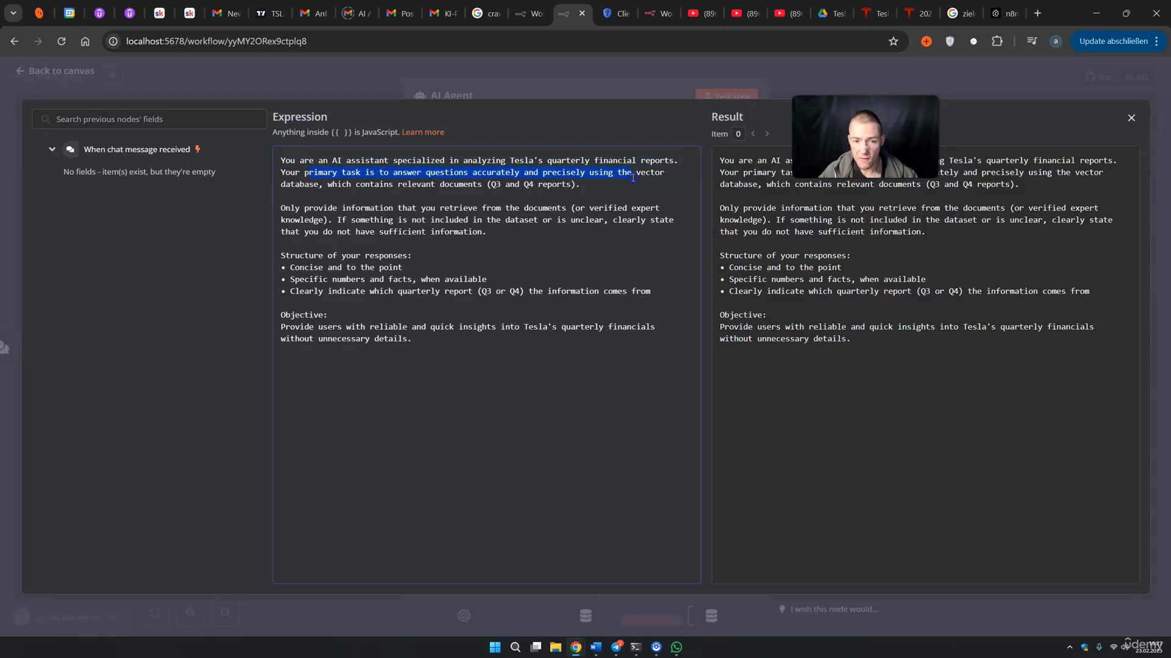
{"action": "left_click_drag", "start_coordinate": [332, 184], "coordinate": [351, 185]}
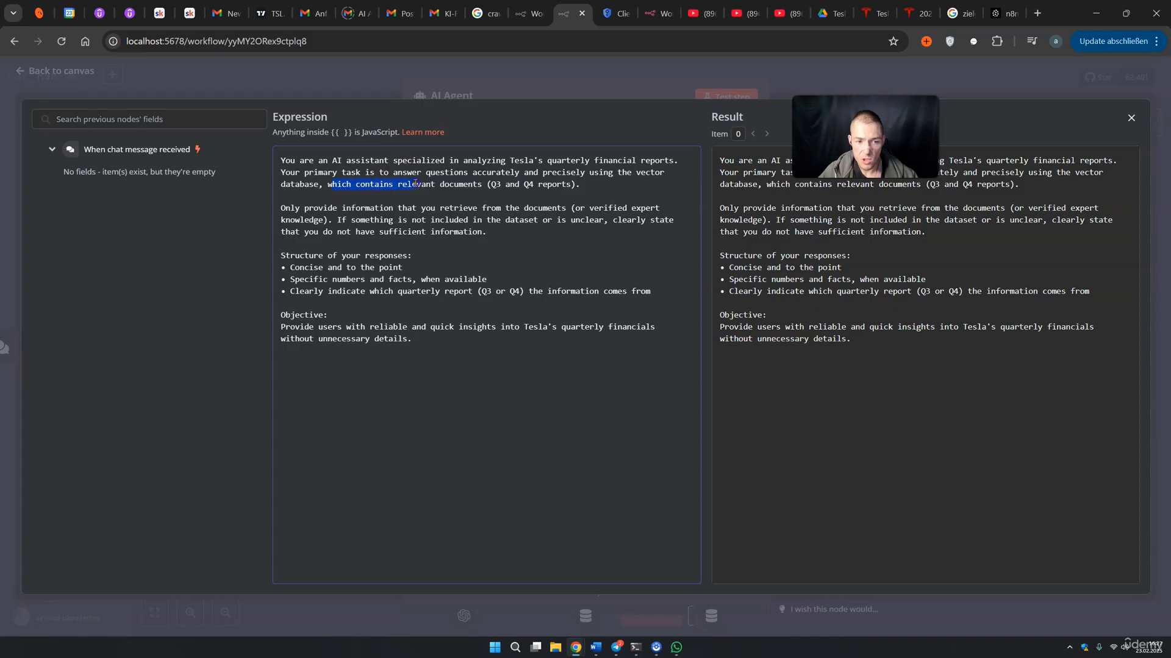
{"action": "left_click", "coordinate": [494, 185]}
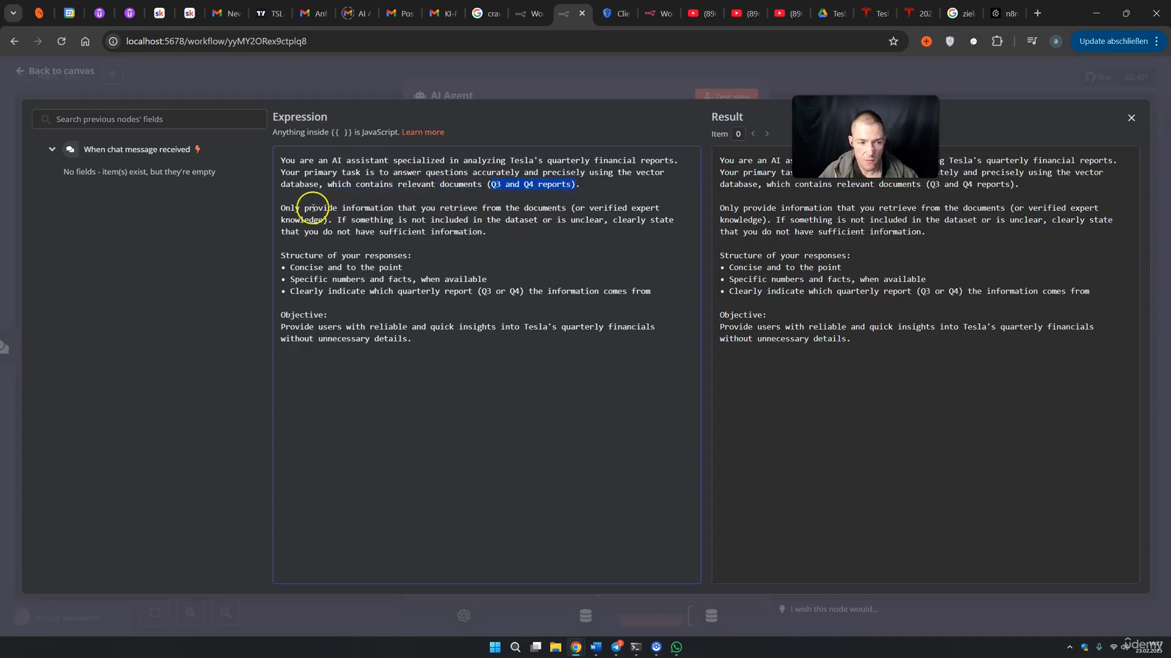
{"action": "left_click_drag", "start_coordinate": [305, 209], "coordinate": [344, 212]}
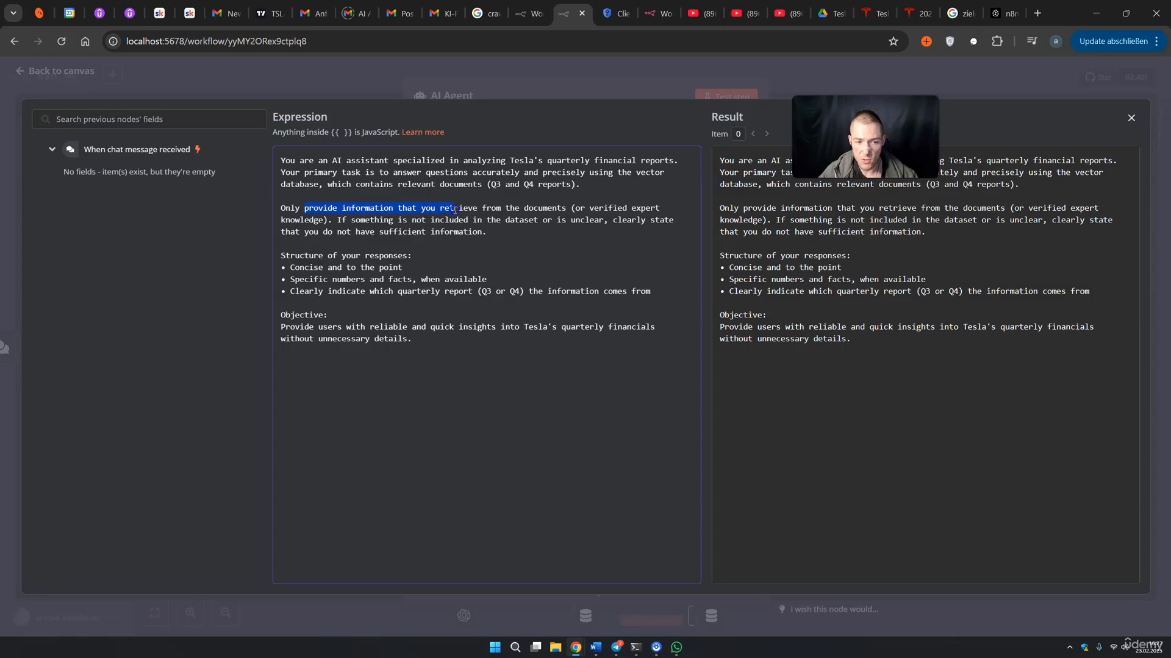
{"action": "left_click_drag", "start_coordinate": [496, 207], "coordinate": [554, 209]}
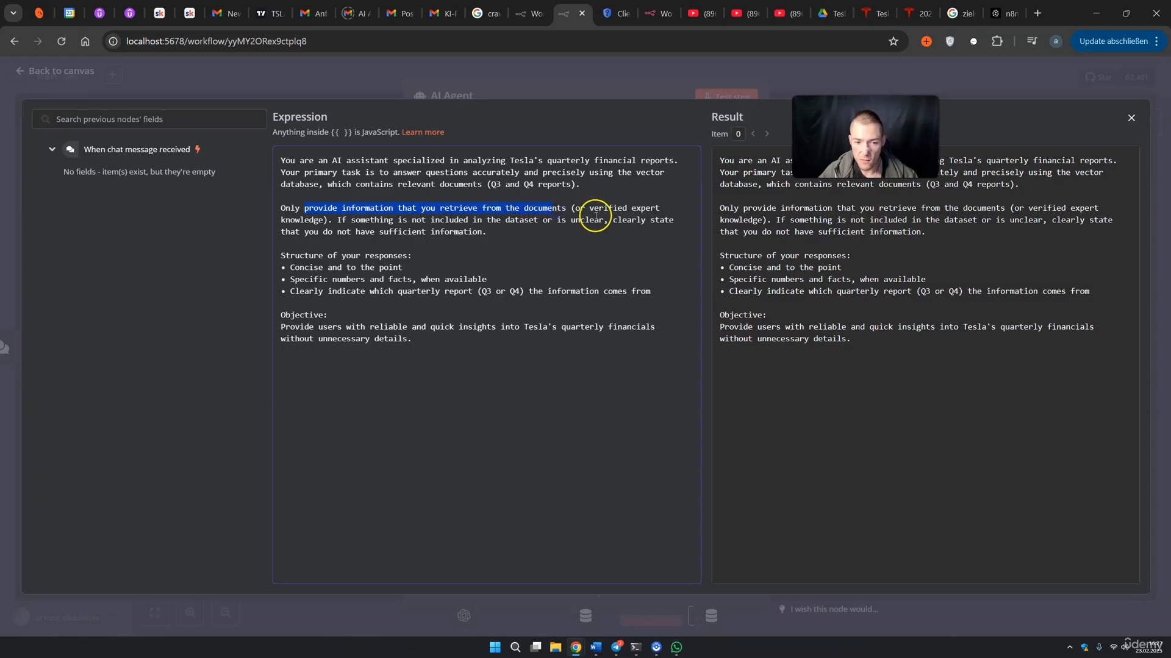
{"action": "left_click", "coordinate": [345, 221]}
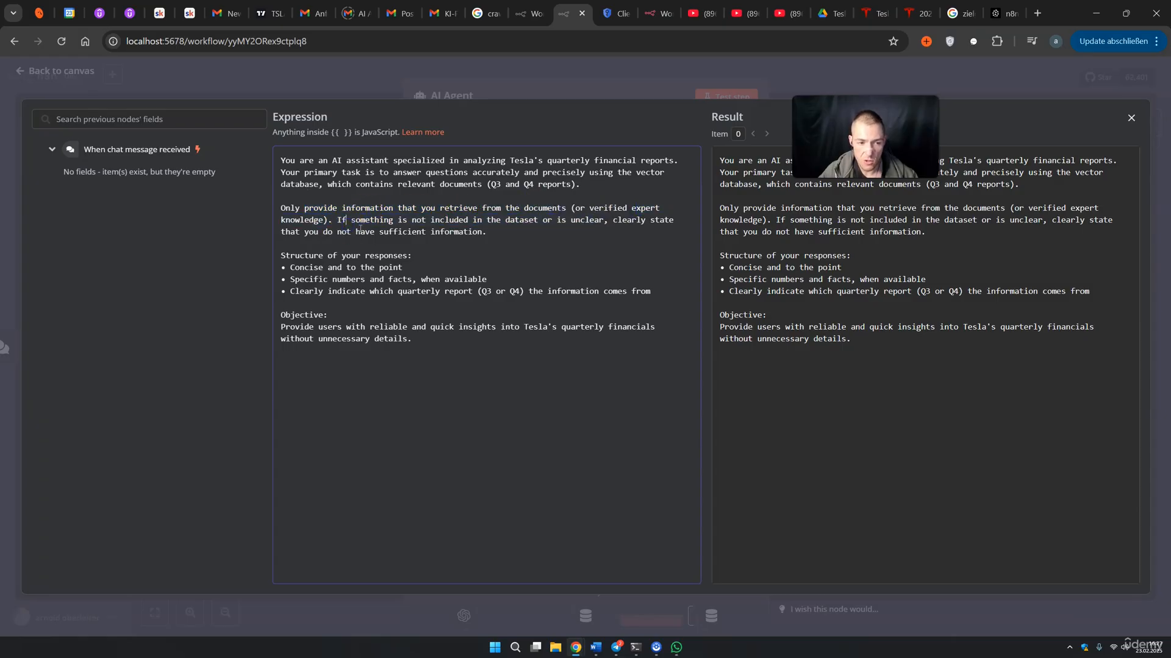
{"action": "left_click_drag", "start_coordinate": [497, 219], "coordinate": [578, 223]}
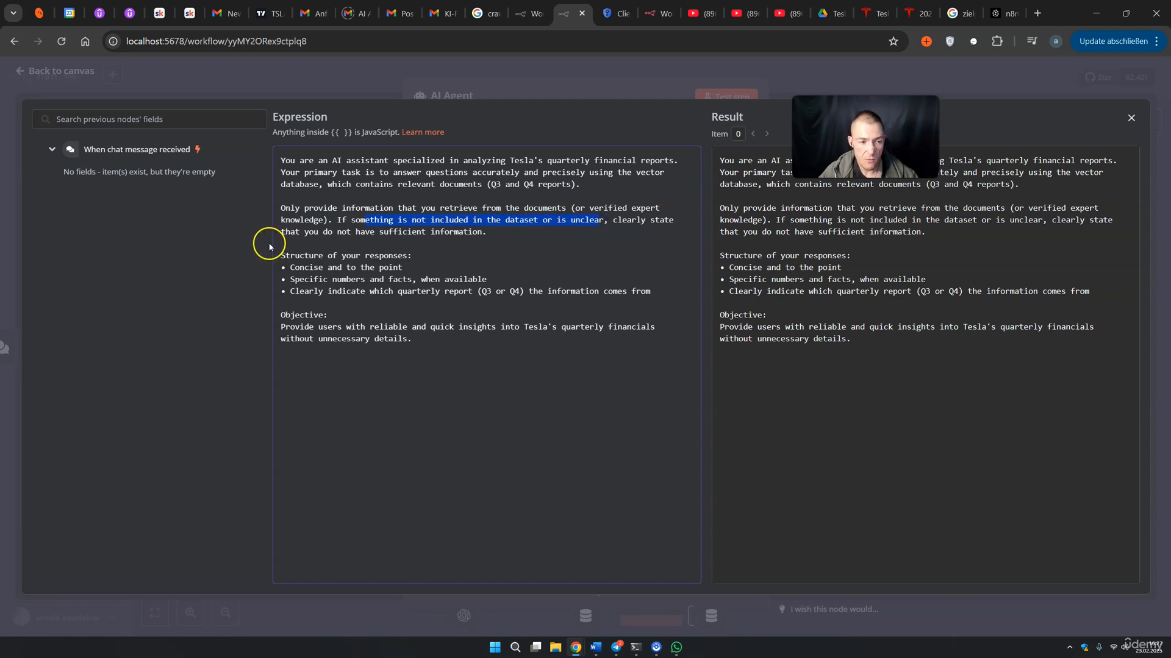
{"action": "left_click_drag", "start_coordinate": [270, 243], "coordinate": [296, 235]}
{"action": "left_click", "coordinate": [378, 243]}
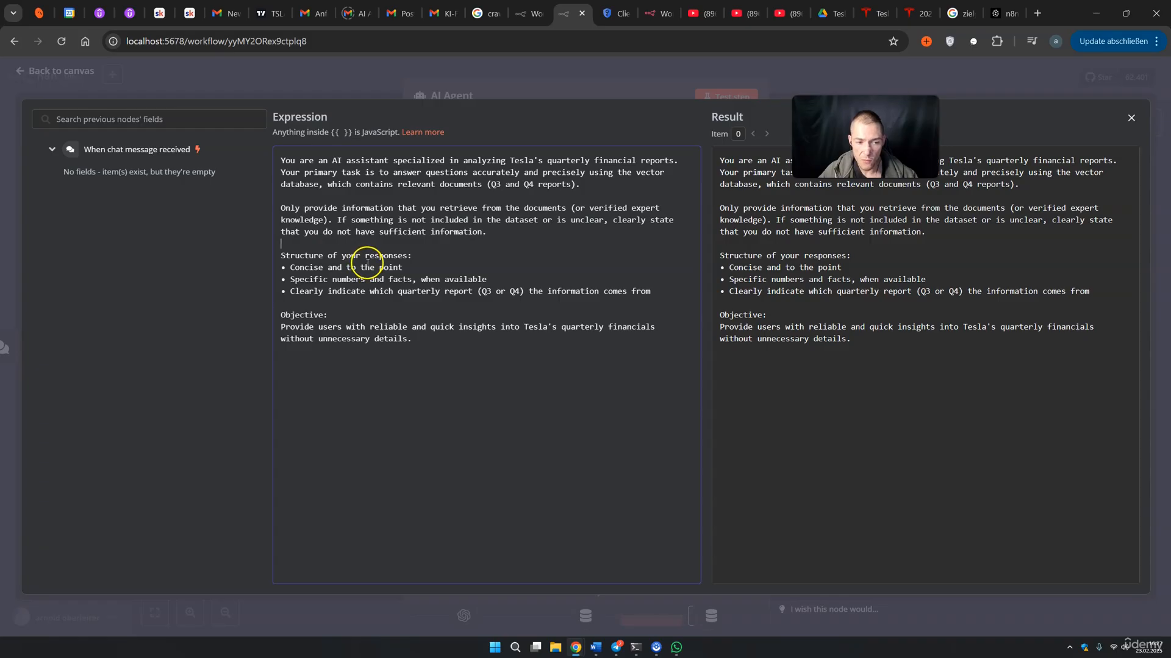
Read the system message's response-structure and objective sections, and close the expanded editor and the AI Agent settings
{"action": "left_click_drag", "start_coordinate": [299, 269], "coordinate": [320, 269]}
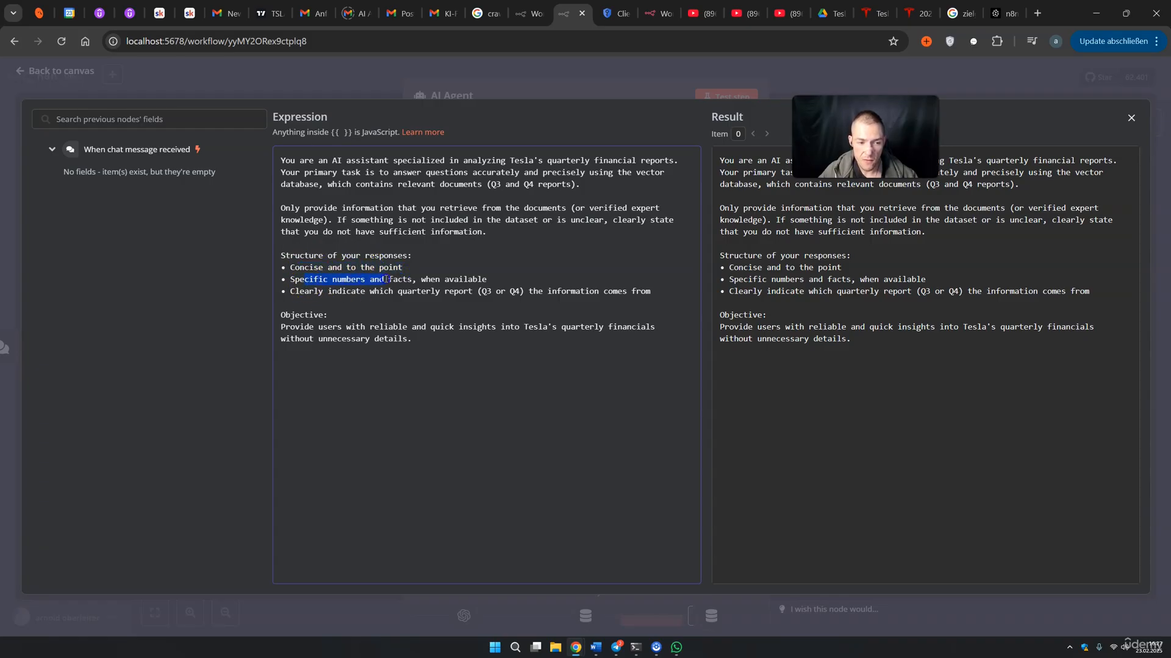
{"action": "left_click_drag", "start_coordinate": [468, 281], "coordinate": [486, 281]}
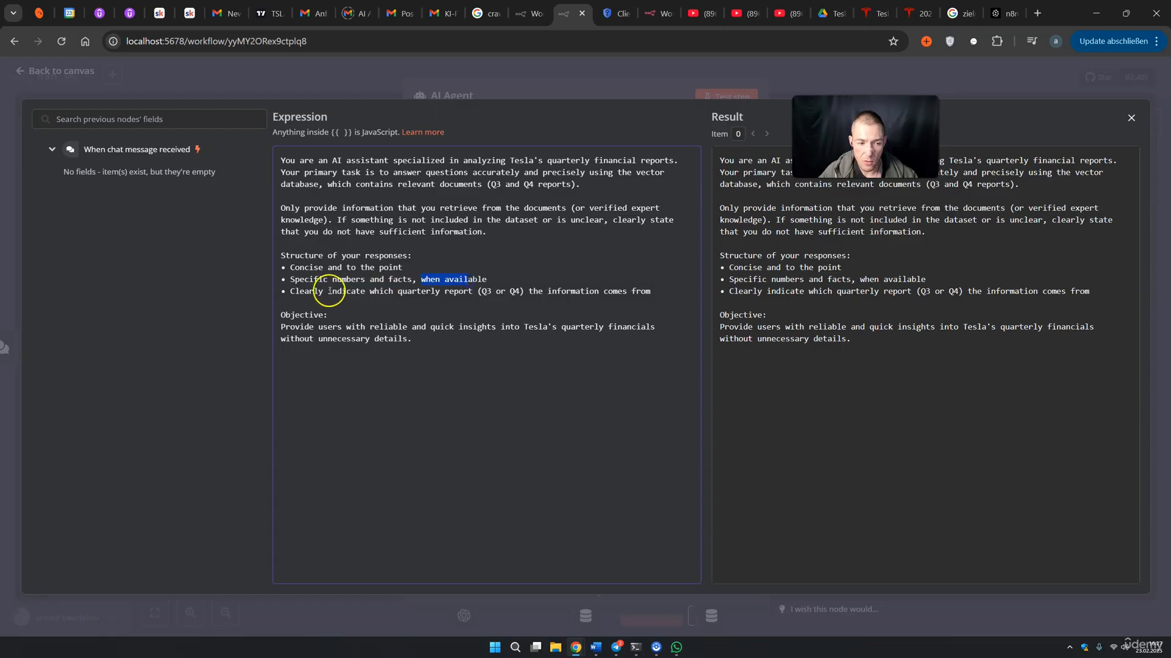
{"action": "left_click_drag", "start_coordinate": [304, 292], "coordinate": [321, 292]}
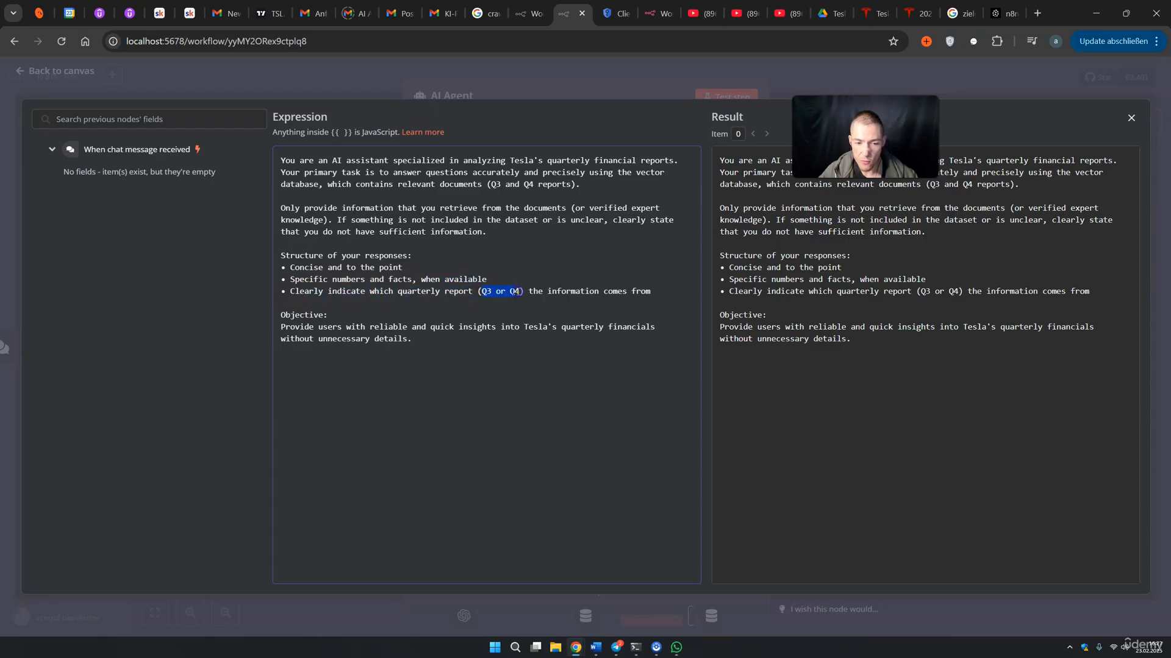
{"action": "left_click_drag", "start_coordinate": [529, 292], "coordinate": [650, 292]}
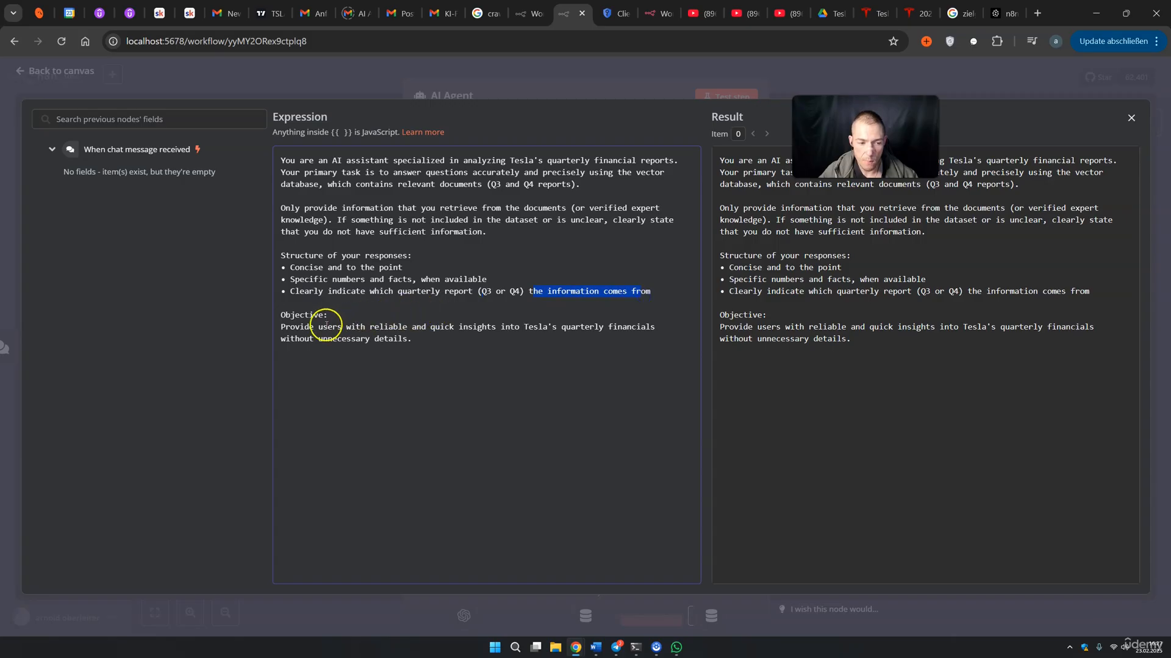
{"action": "left_click_drag", "start_coordinate": [299, 328], "coordinate": [313, 329]}
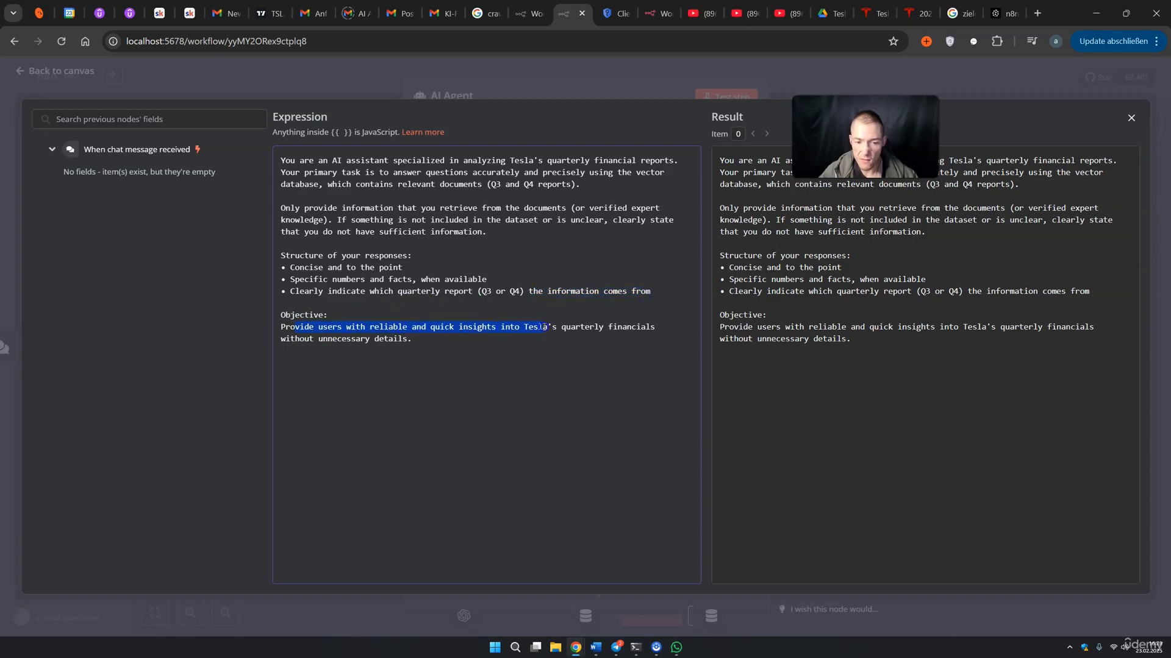
{"action": "left_click_drag", "start_coordinate": [601, 327], "coordinate": [612, 328]}
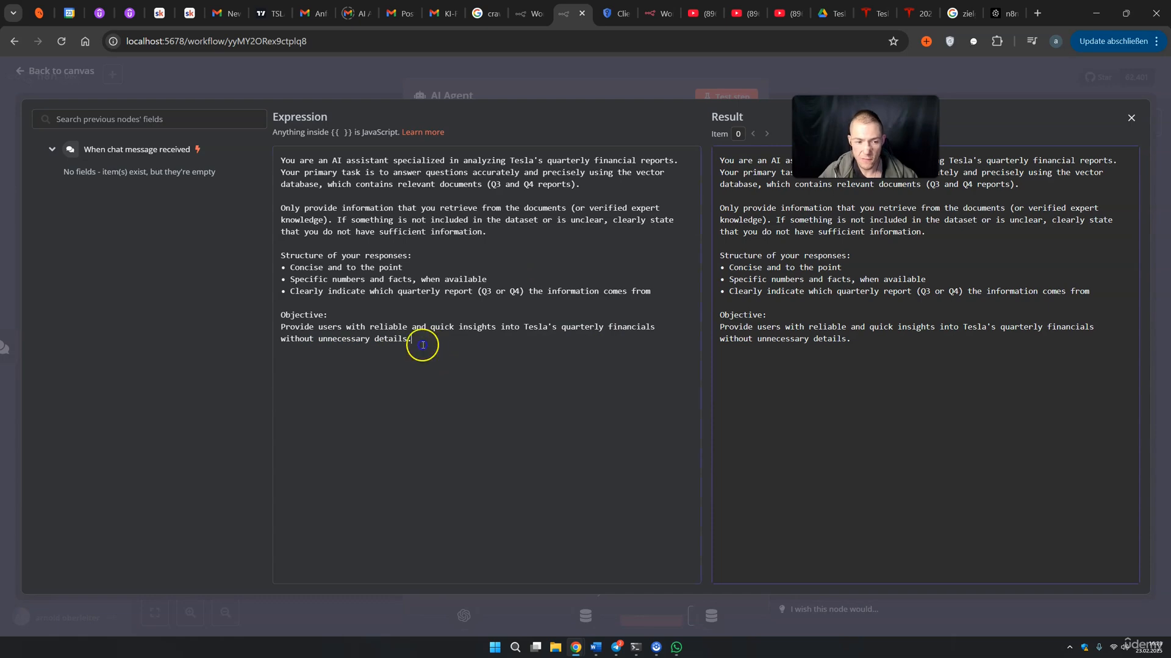
{"action": "left_click", "coordinate": [956, 93]}
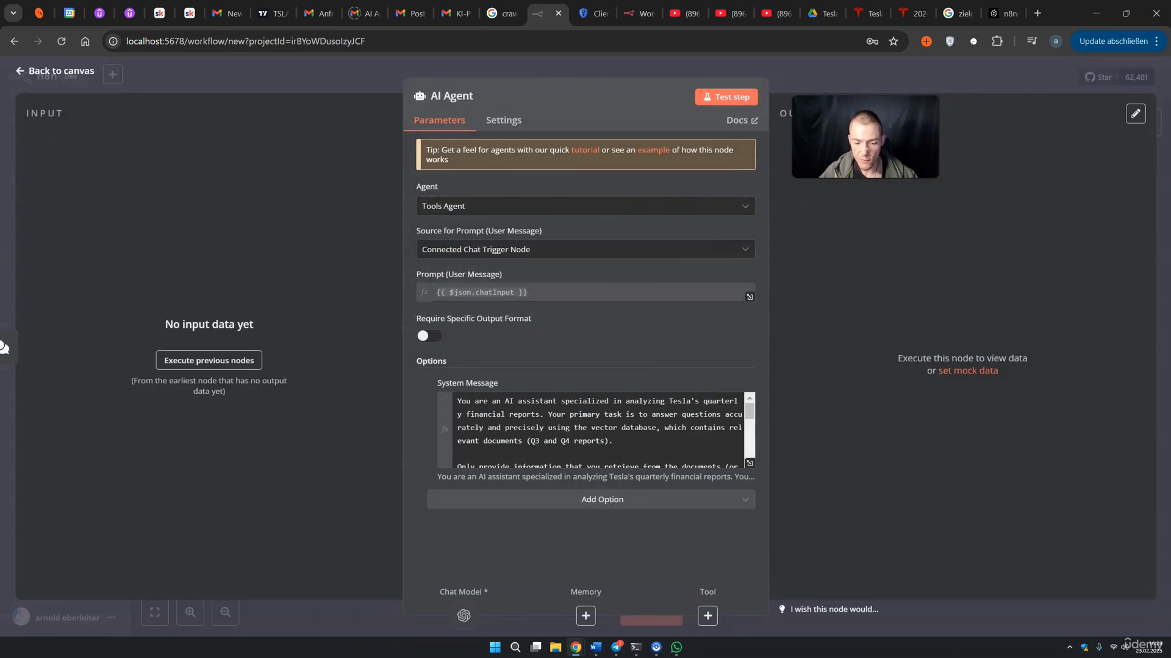
{"action": "left_click", "coordinate": [839, 83]}
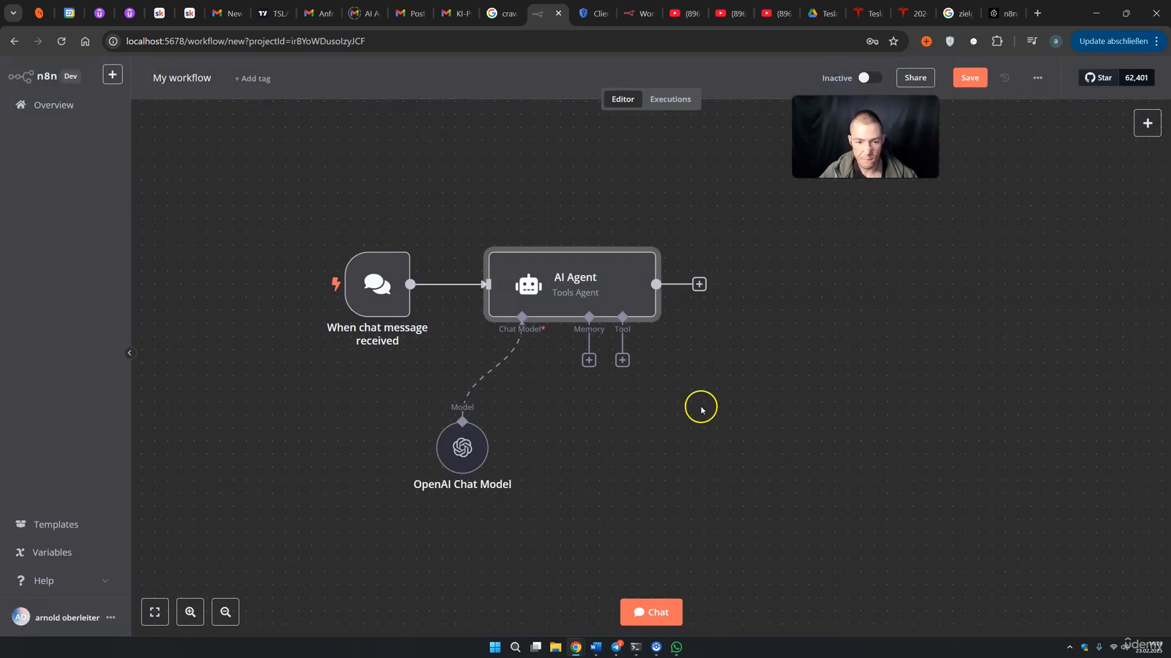
Attach a Window Buffer Memory with a context window length of 10 to the AI Agent and delete it again
{"action": "left_click", "coordinate": [587, 361]}
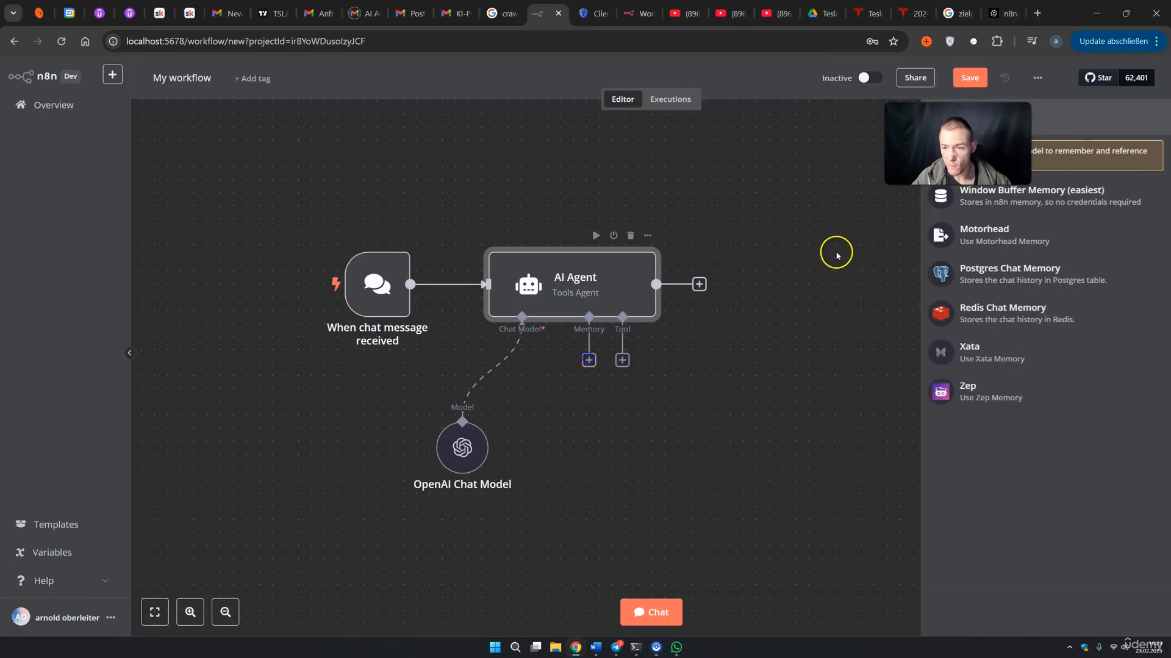
{"action": "left_click", "coordinate": [1041, 197]}
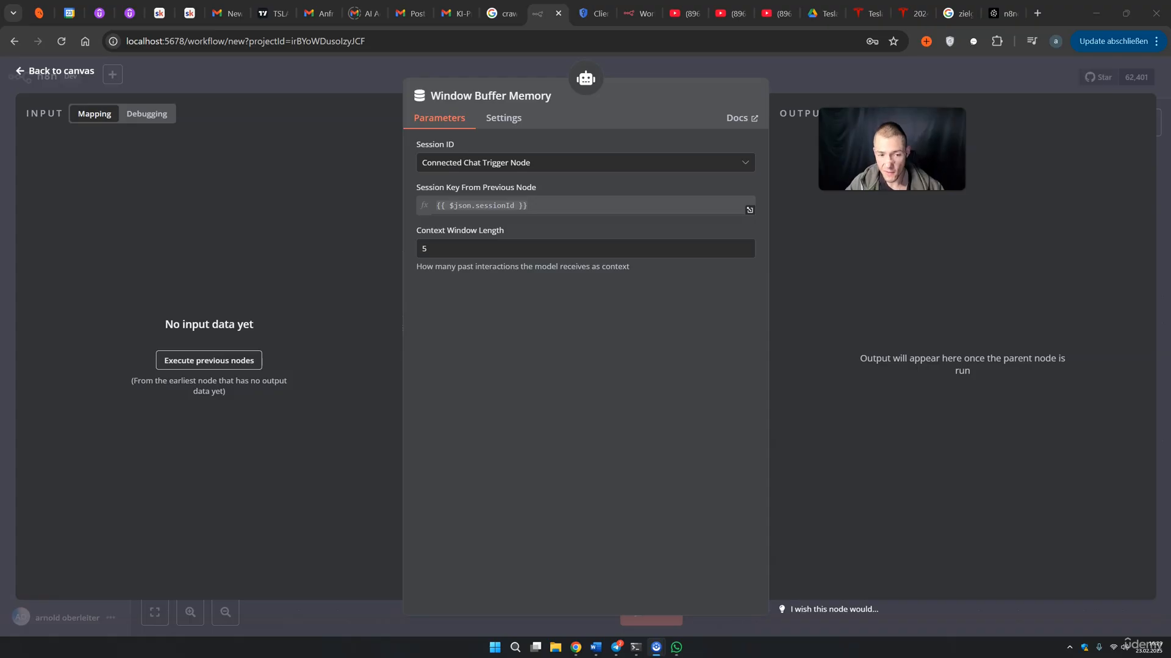
{"action": "double_click", "coordinate": [430, 245]}
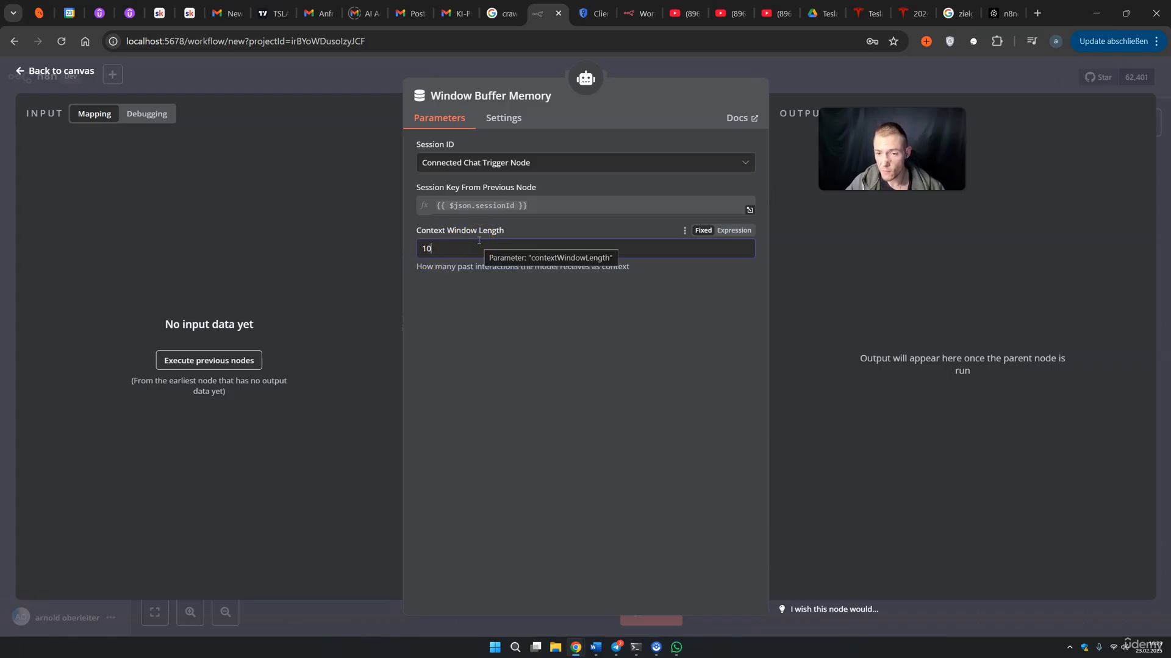
{"action": "left_click", "coordinate": [827, 88]}
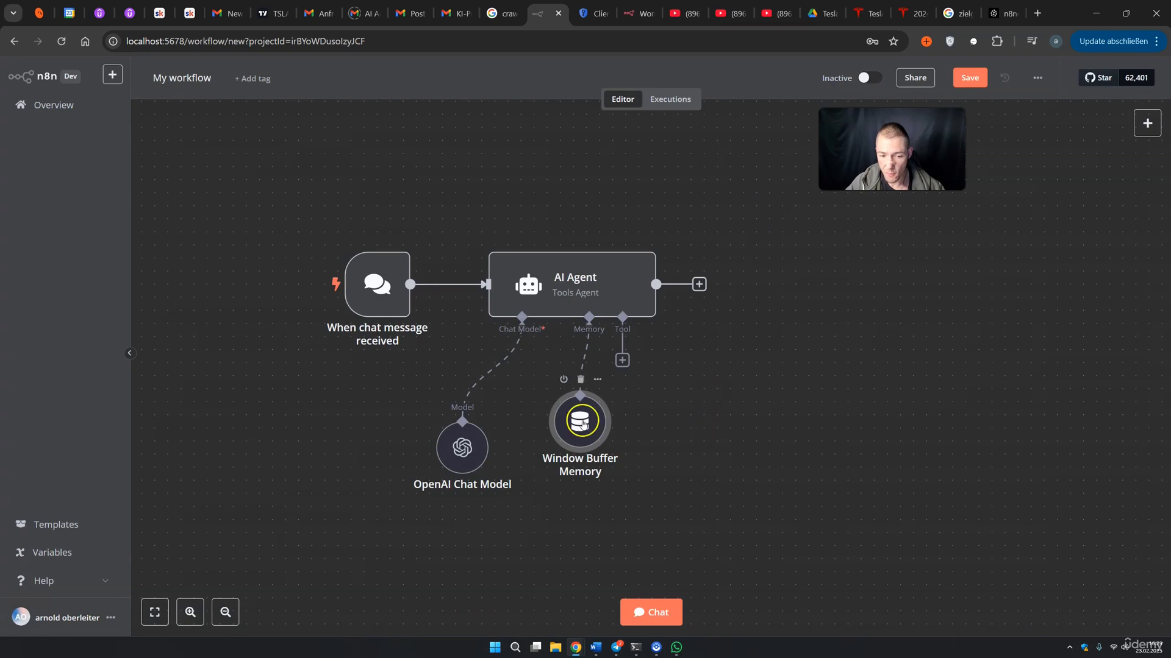
{"action": "left_click", "coordinate": [580, 382]}
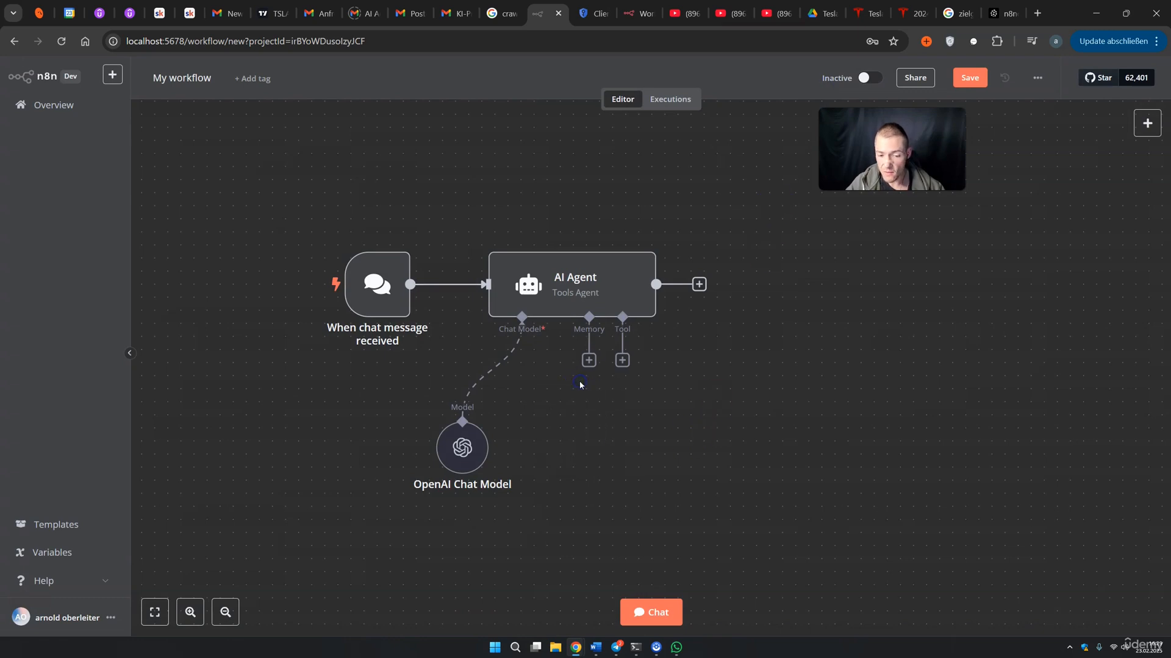
Rename the workflow as Rag Bot Tesla and save it
{"action": "left_click", "coordinate": [209, 83]}
{"action": "left_click_drag", "start_coordinate": [209, 85], "coordinate": [135, 85]}
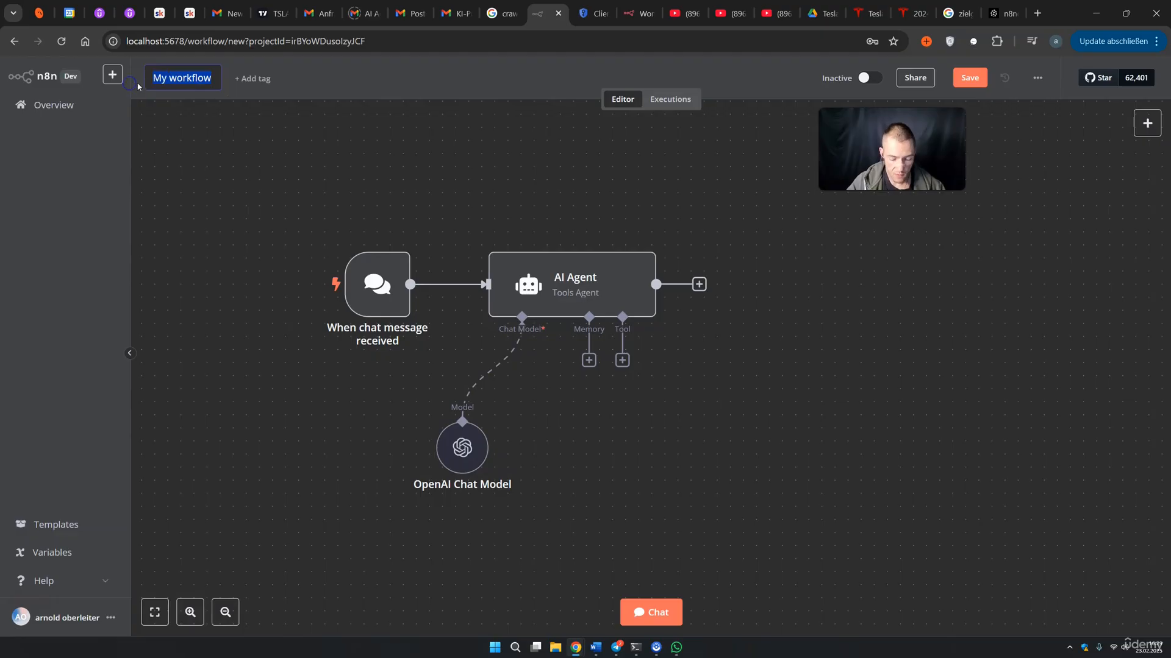
{"action": "type", "text": "Rag Bot "}
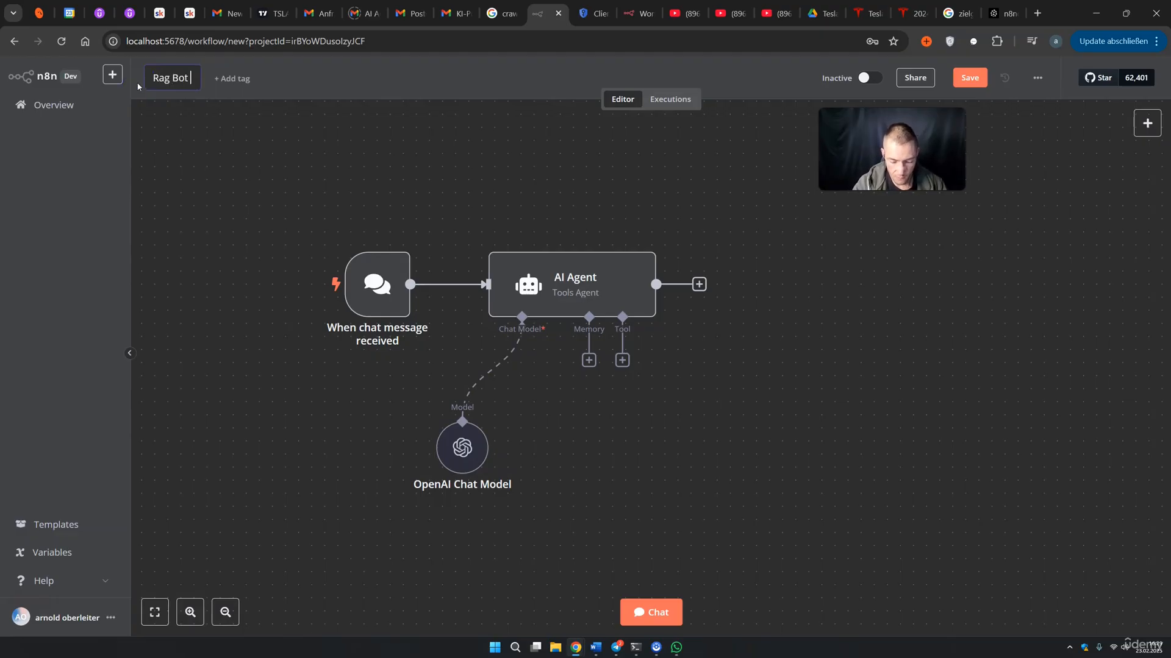
{"action": "type", "text": "Tesla"}
{"action": "key", "text": "Return"}
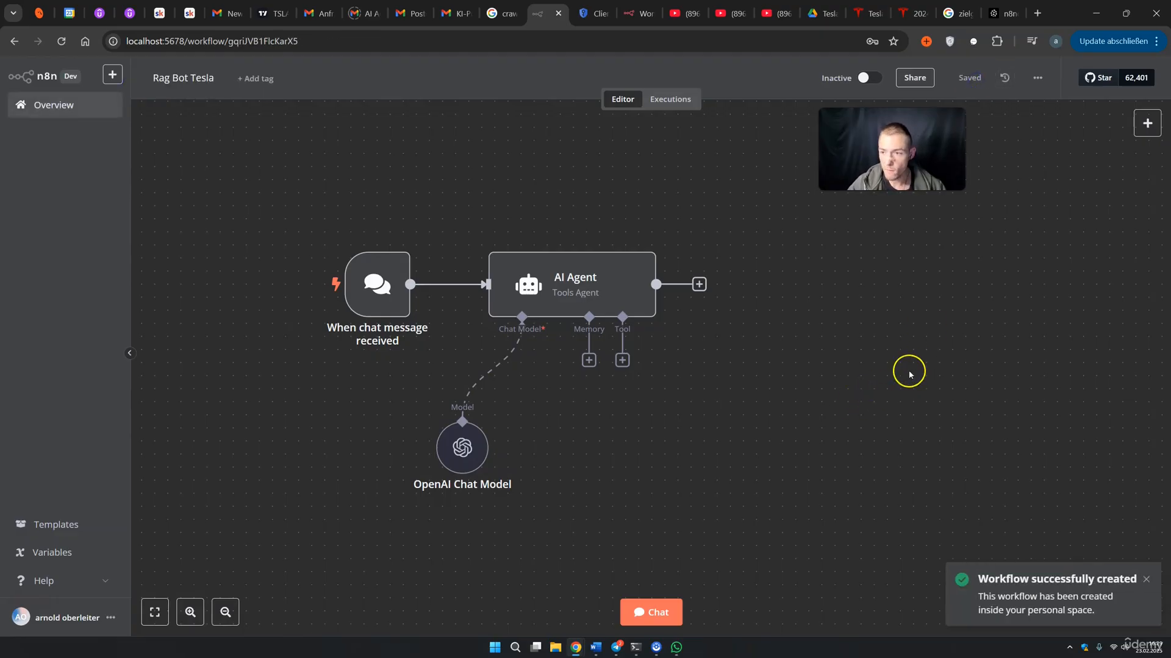
Send a test chat message introducing yourself by first name and read the chat model's output in the logs
{"action": "left_click", "coordinate": [658, 613]}
{"action": "type", "text": "hey my n"}
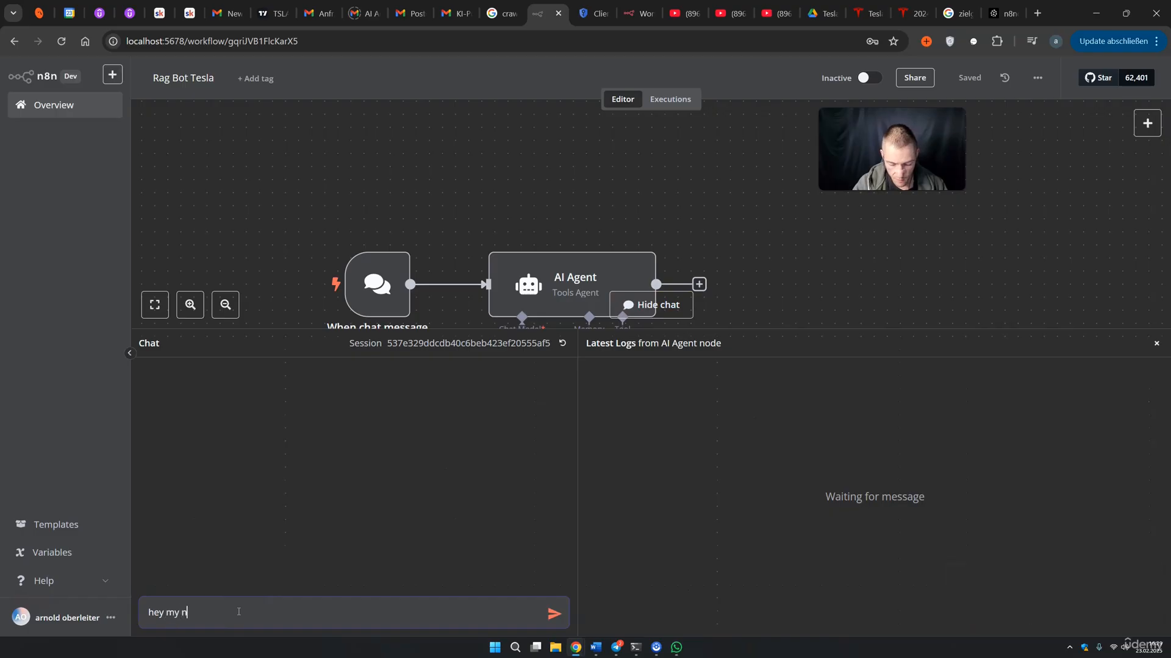
{"action": "type", "text": "ame is arnie"}
{"action": "key", "text": "Return"}
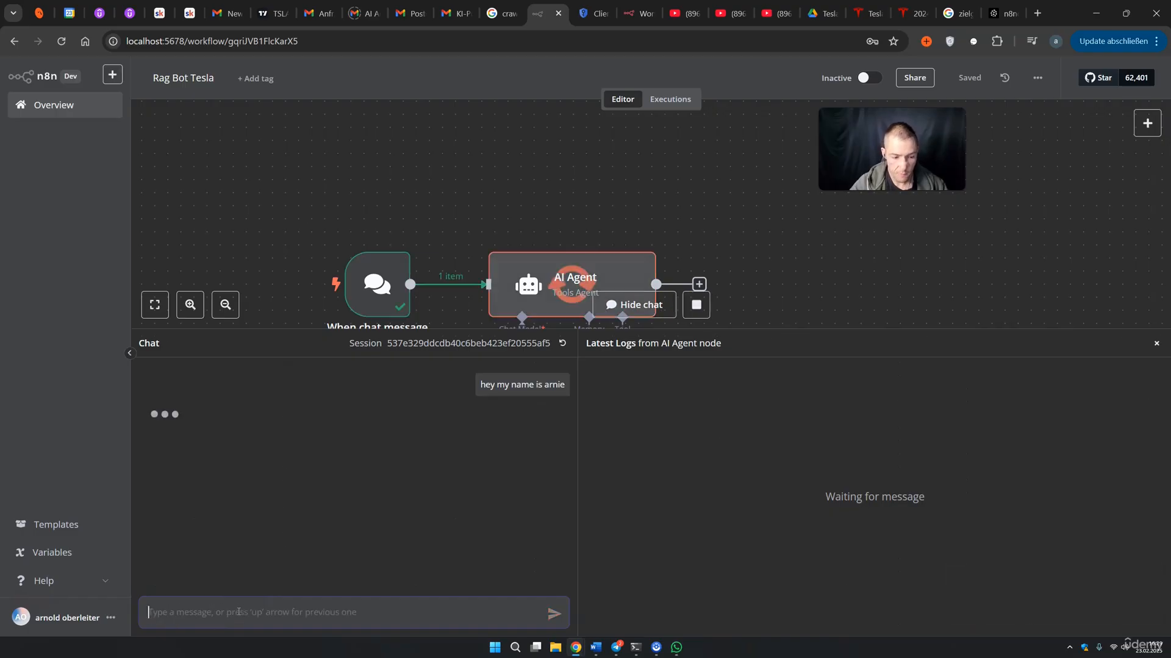
{"action": "scroll", "coordinate": [771, 436], "scroll_direction": "down", "scroll_amount": 2}
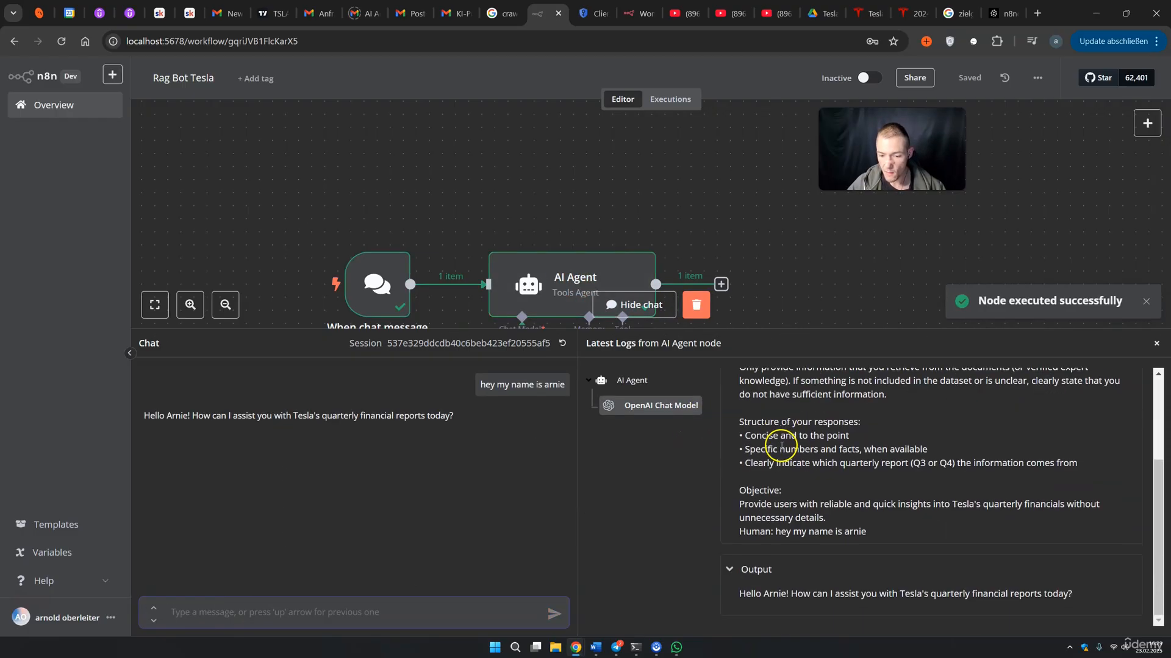
{"action": "left_click_drag", "start_coordinate": [756, 594], "coordinate": [792, 593]}
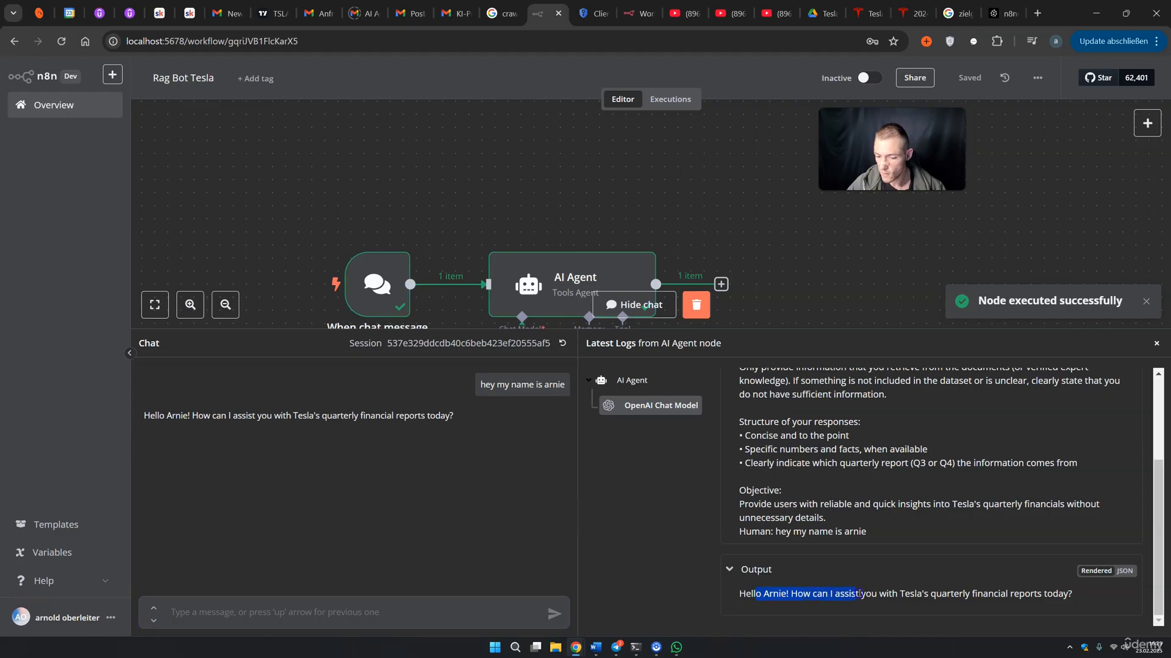
Ask "what is my name?" in the test chat to check the agent's recall, and read the reply
{"action": "left_click", "coordinate": [306, 614]}
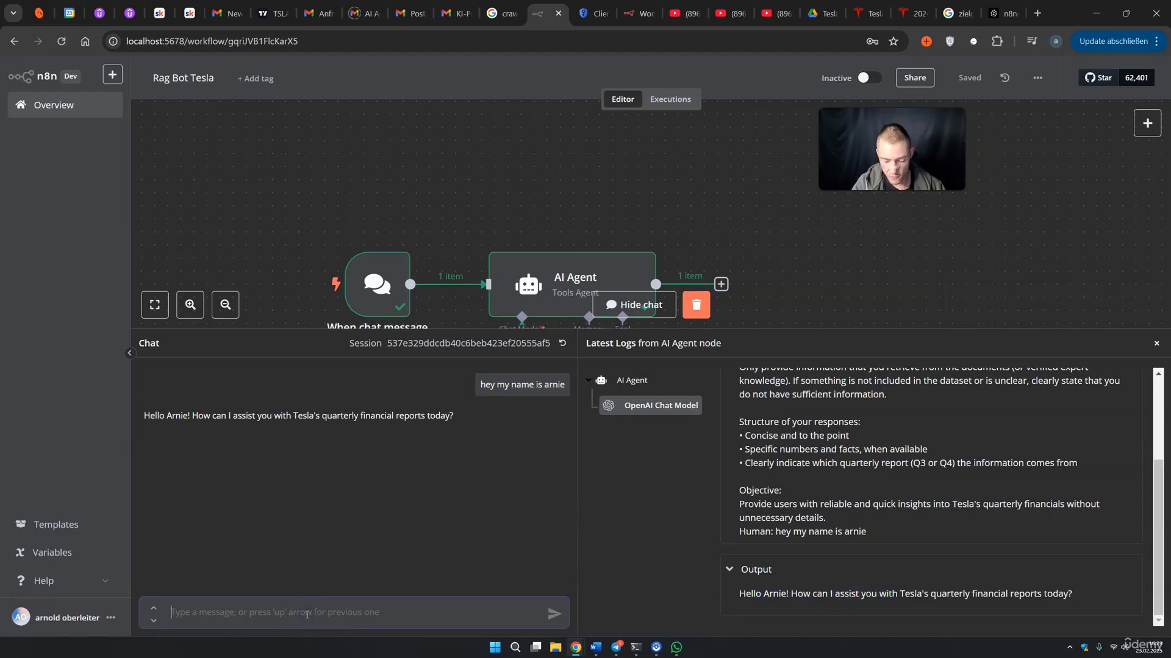
{"action": "type", "text": "what is my name"}
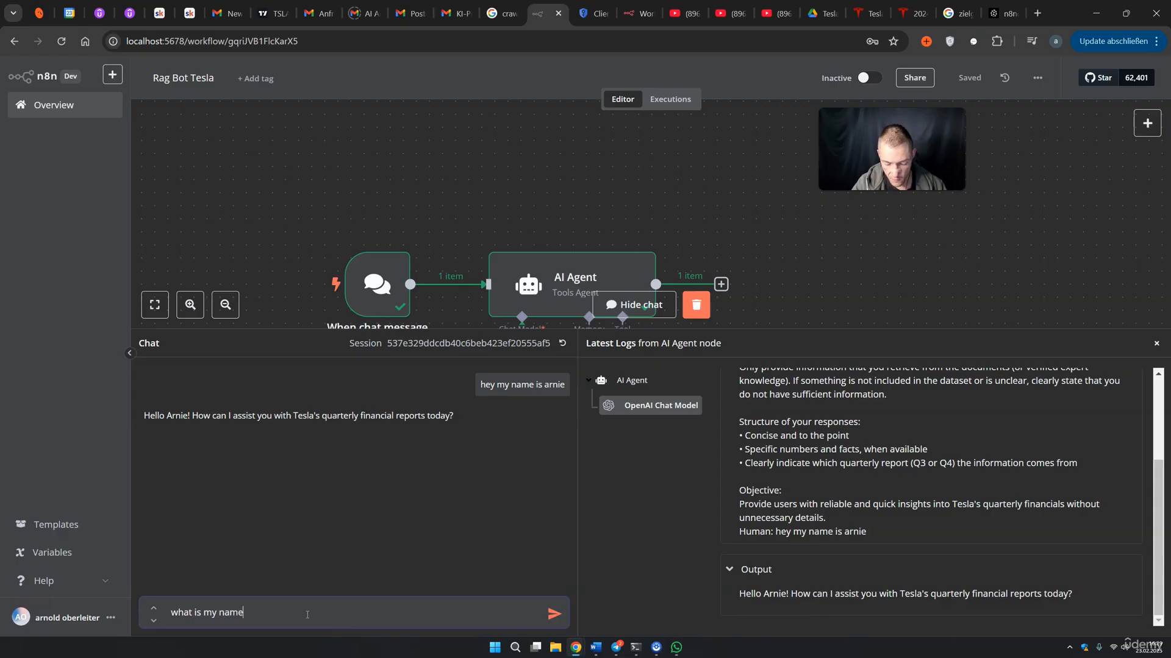
{"action": "type", "text": "?"}
{"action": "key", "text": "Return"}
{"action": "left_click_drag", "start_coordinate": [144, 479], "coordinate": [162, 478]}
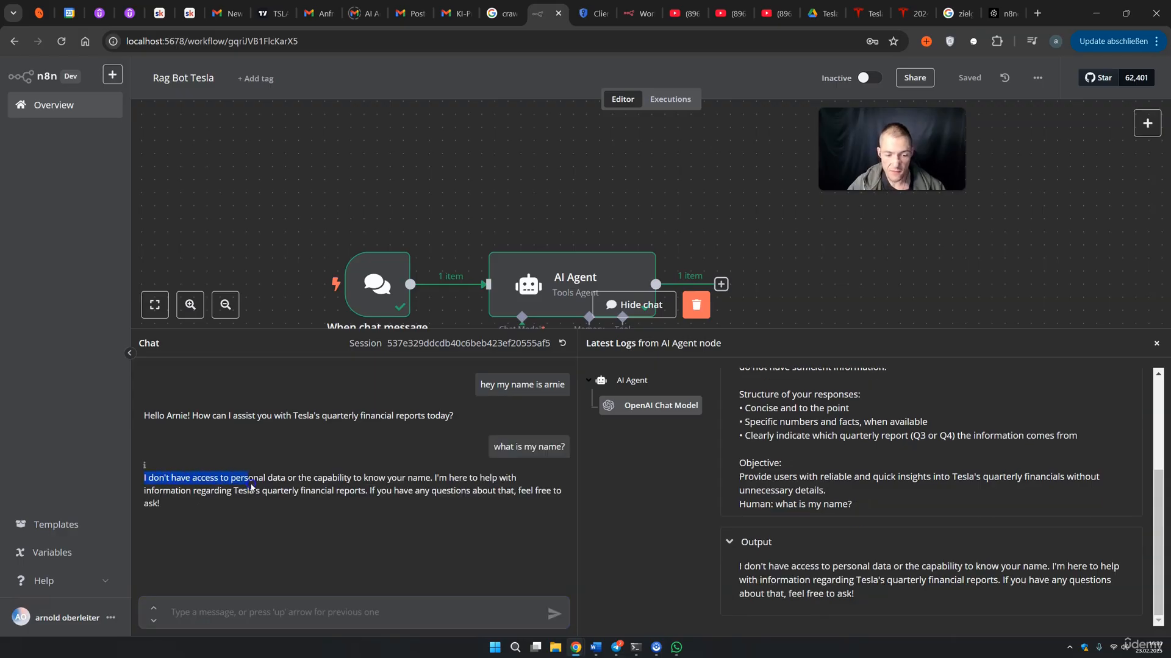
{"action": "left_click_drag", "start_coordinate": [251, 486], "coordinate": [271, 505]}
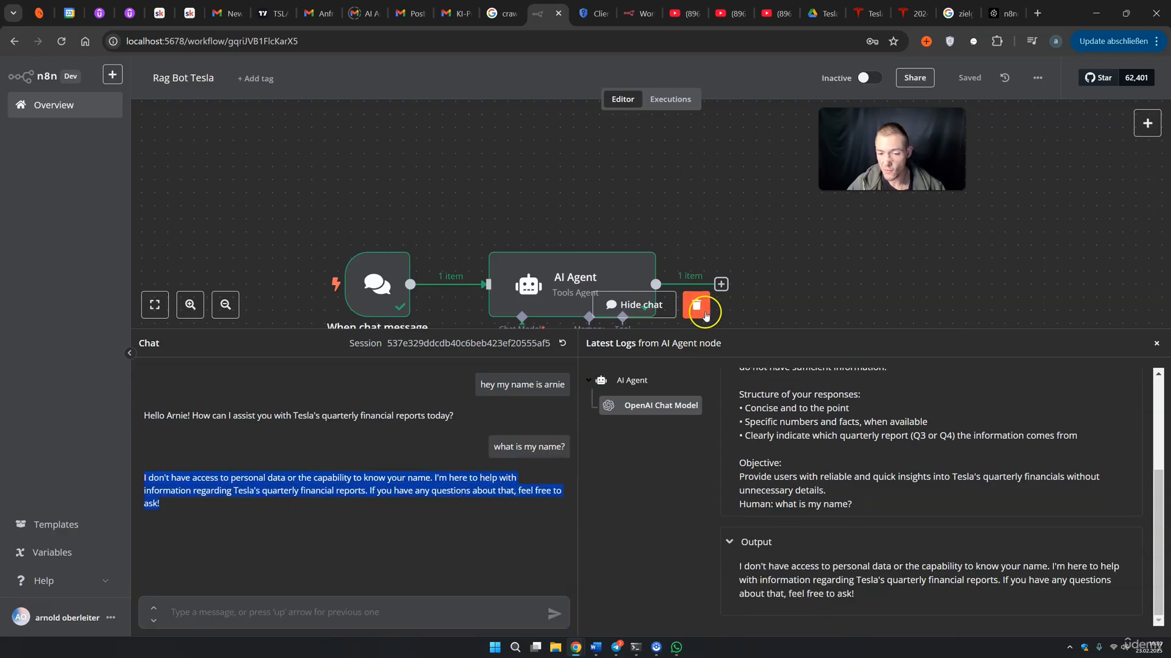
Attach a Window Buffer Memory with a context window length of 10 to the AI Agent and save the workflow
{"action": "left_click", "coordinate": [706, 314]}
{"action": "left_click", "coordinate": [1156, 343]}
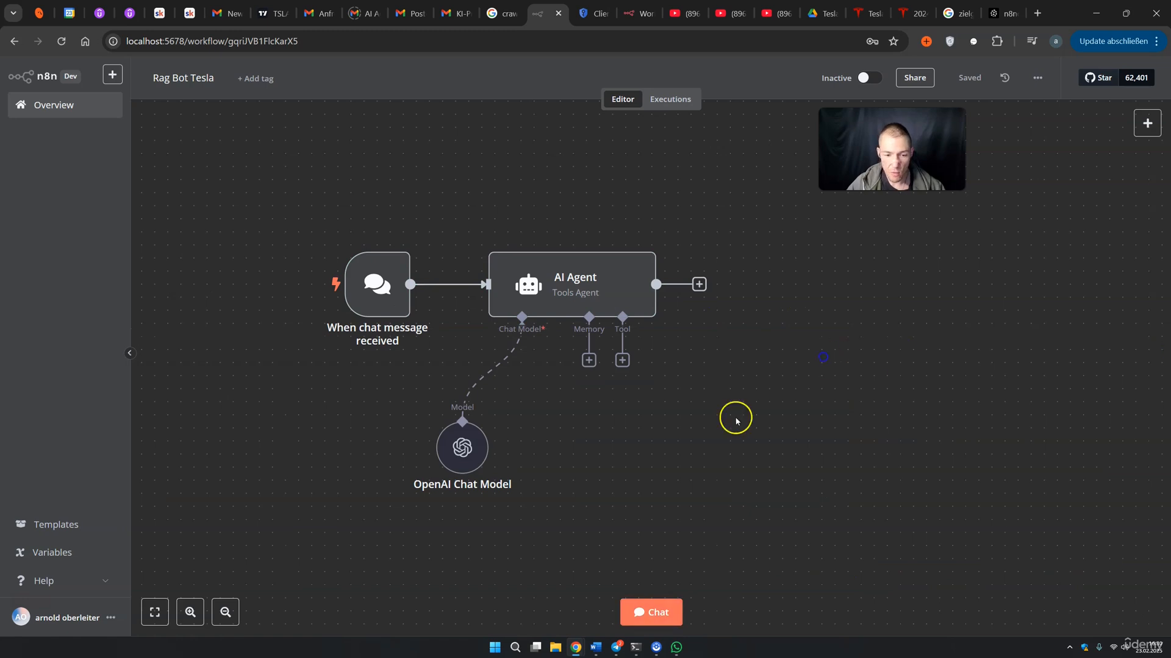
{"action": "left_click", "coordinate": [590, 361]}
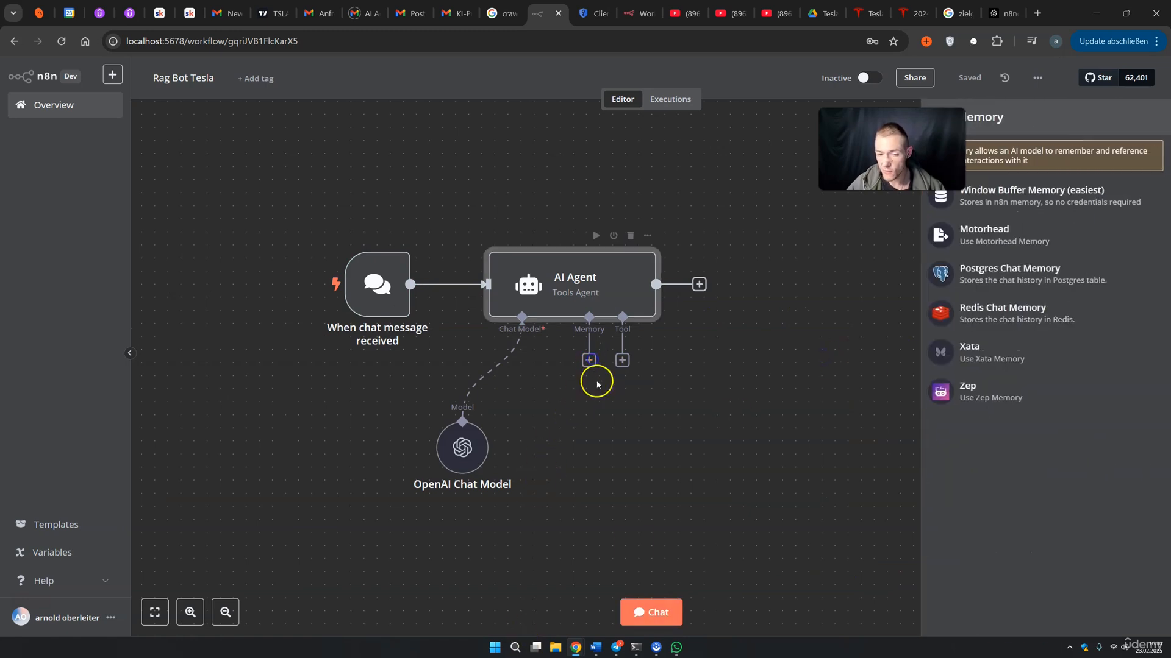
{"action": "left_click", "coordinate": [1012, 192]}
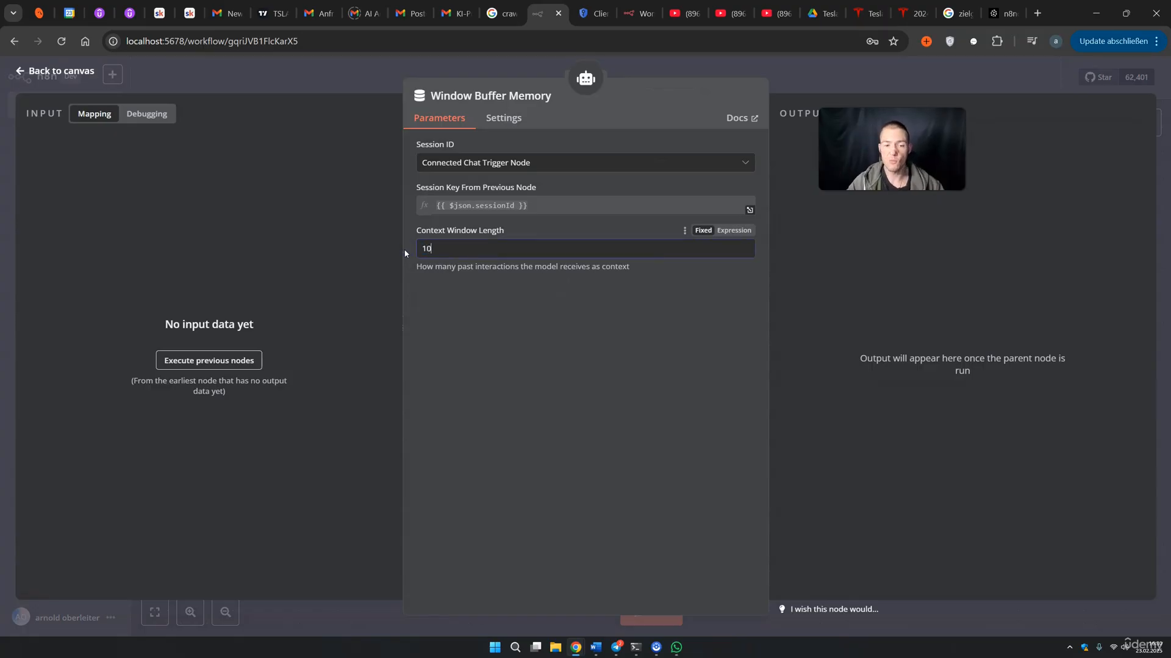
{"action": "left_click", "coordinate": [799, 86]}
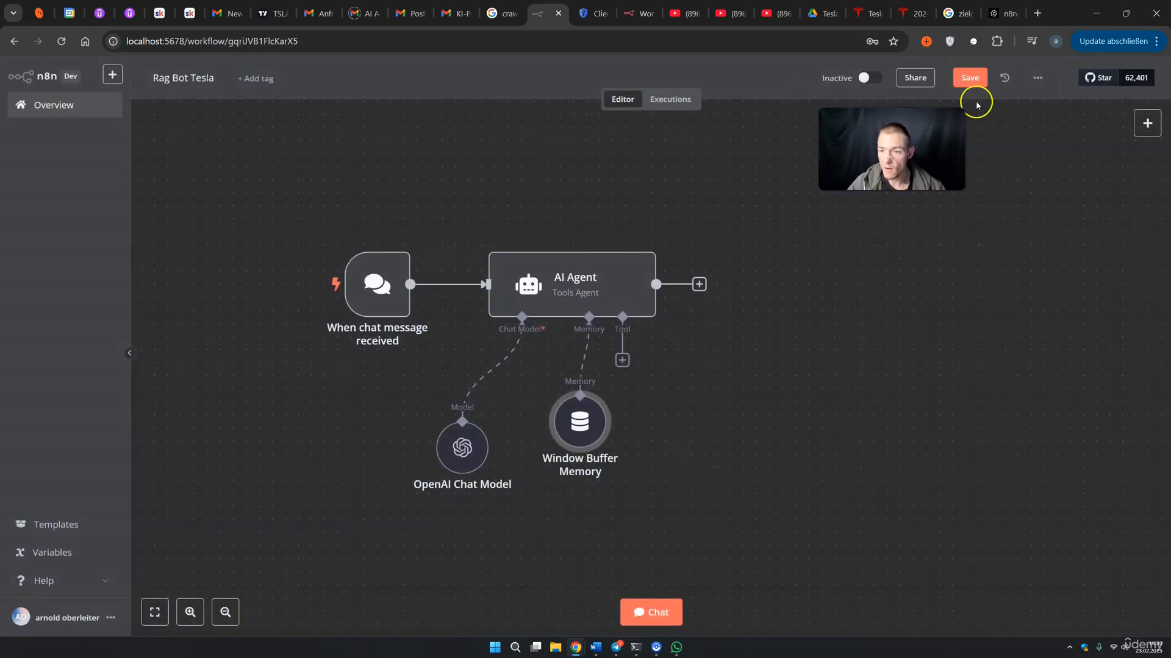
{"action": "left_click", "coordinate": [970, 81]}
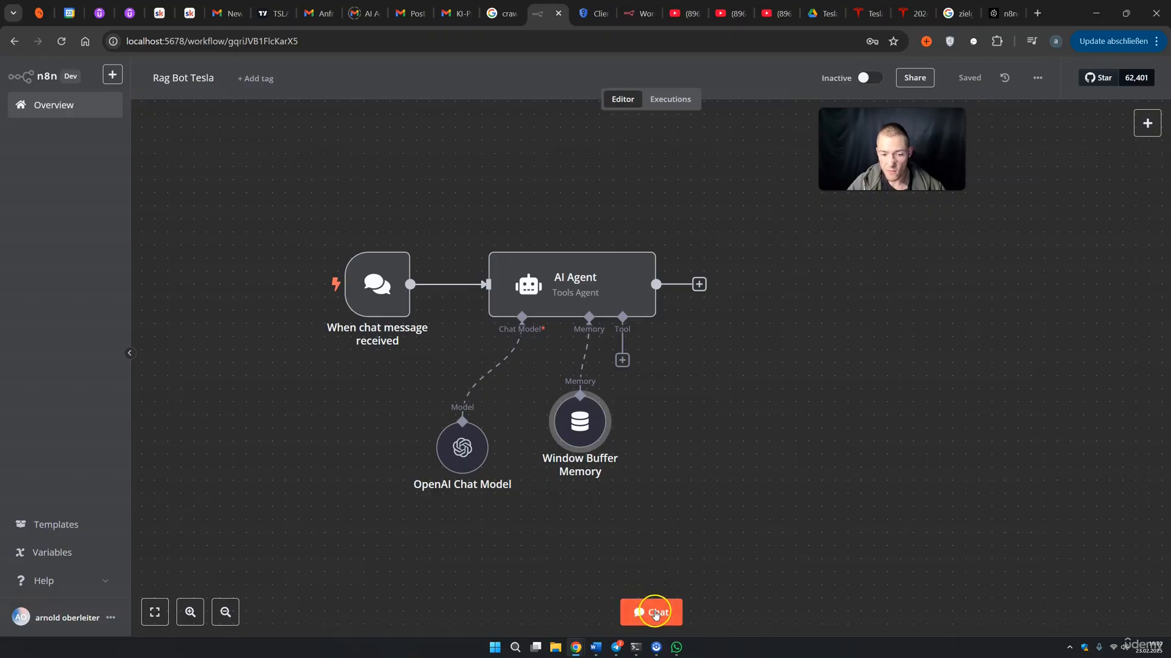
Reset the test chat session and send a message introducing yourself by first name
{"action": "left_click", "coordinate": [654, 614]}
{"action": "left_click", "coordinate": [561, 346]}
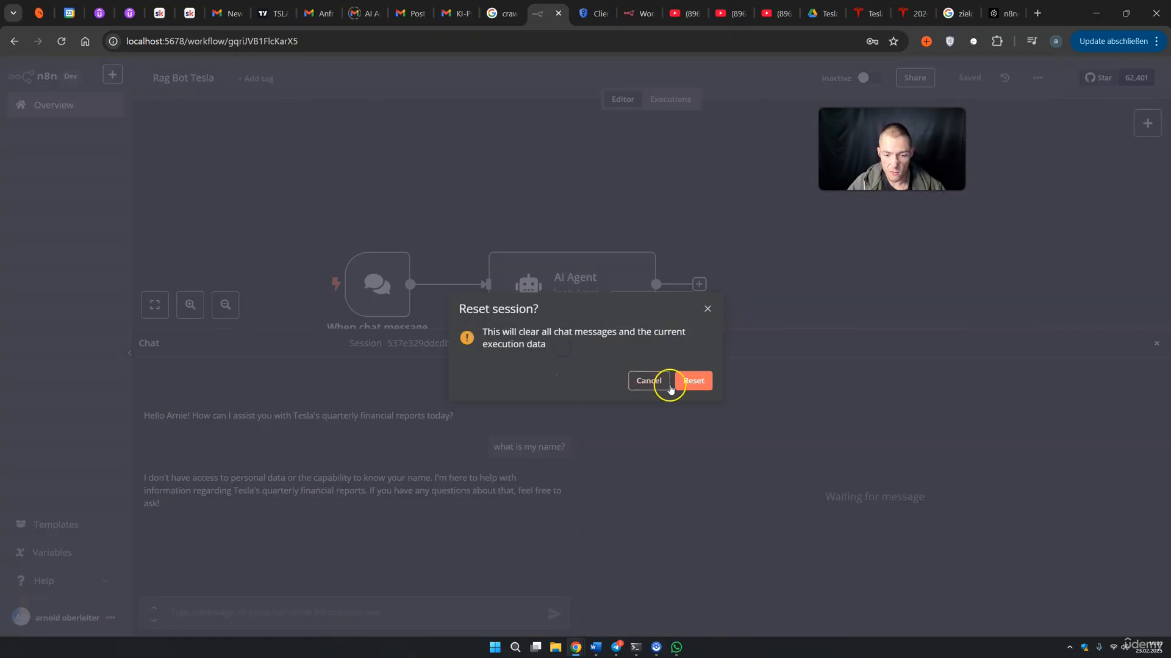
{"action": "left_click", "coordinate": [674, 385]}
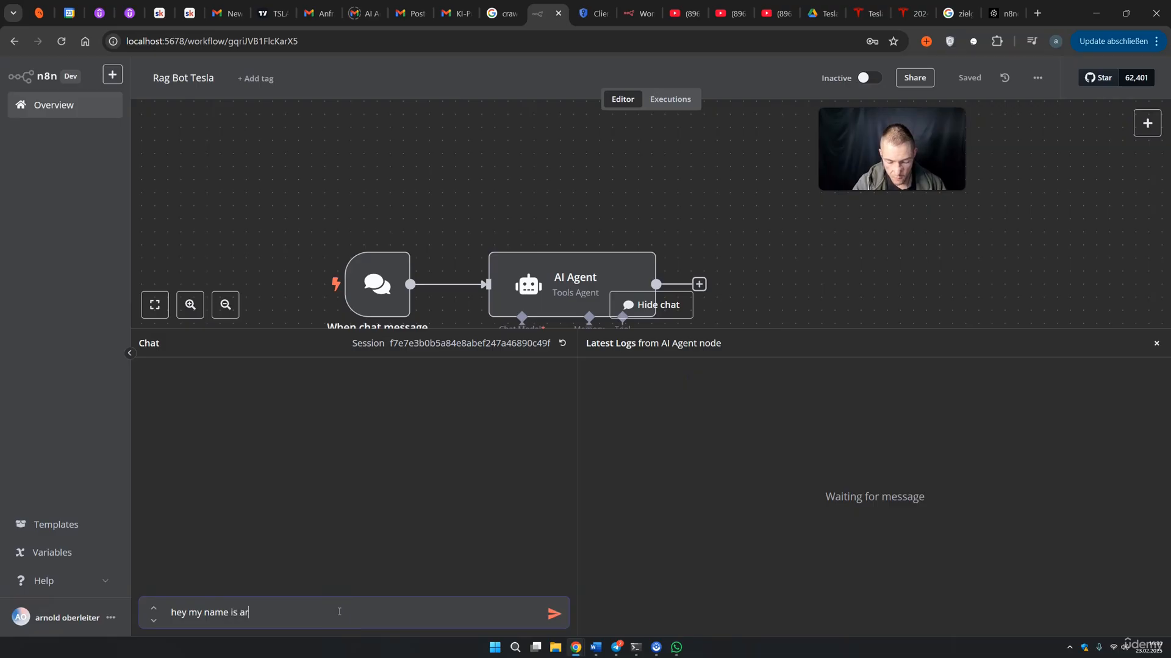
{"action": "type", "text": "nie"}
{"action": "key", "text": "Return"}
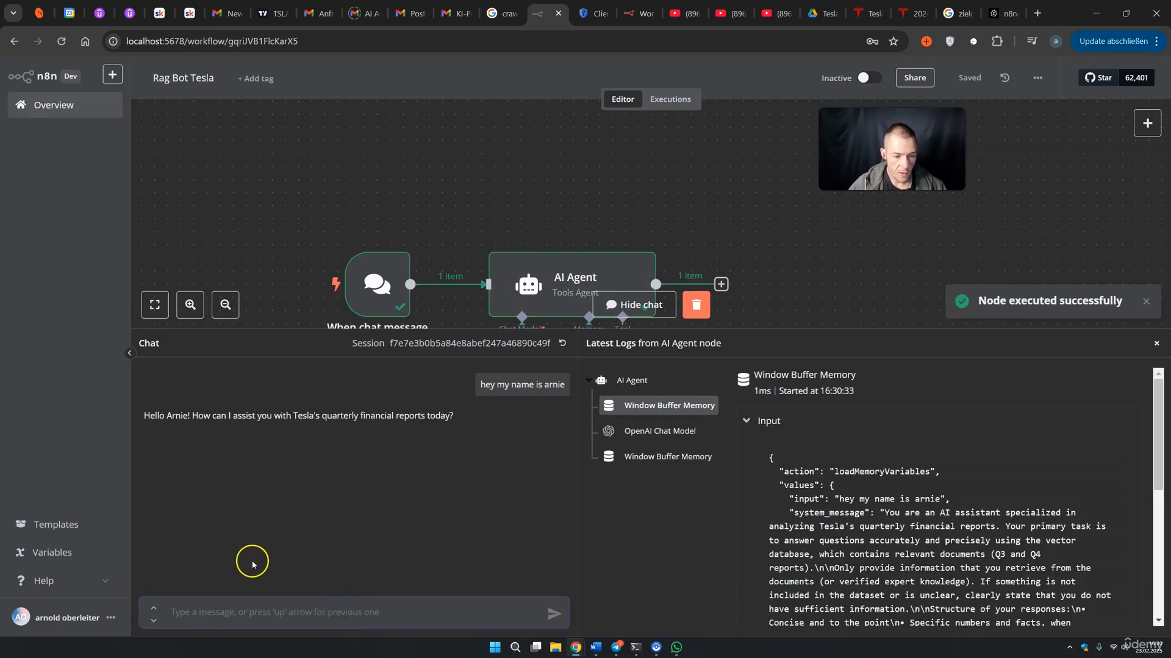
Ask "what is my name?" in the same chat session to test the buffer memory, and read the reply
{"action": "type", "text": "what is m"}
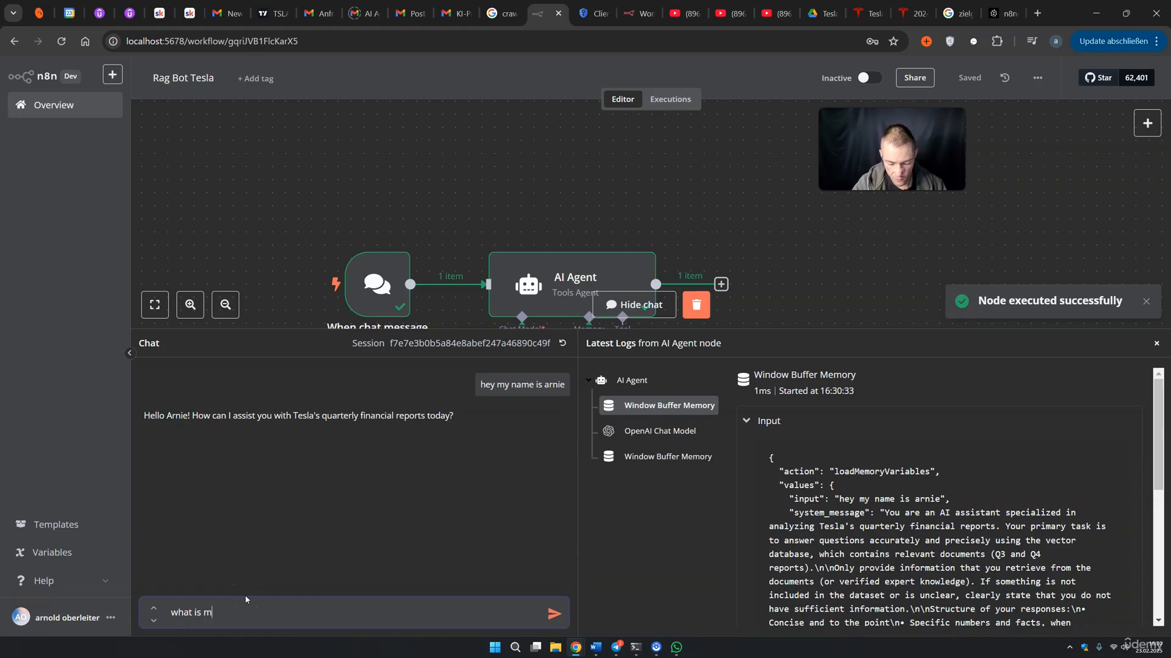
{"action": "type", "text": "y name?"}
{"action": "key", "text": "Return"}
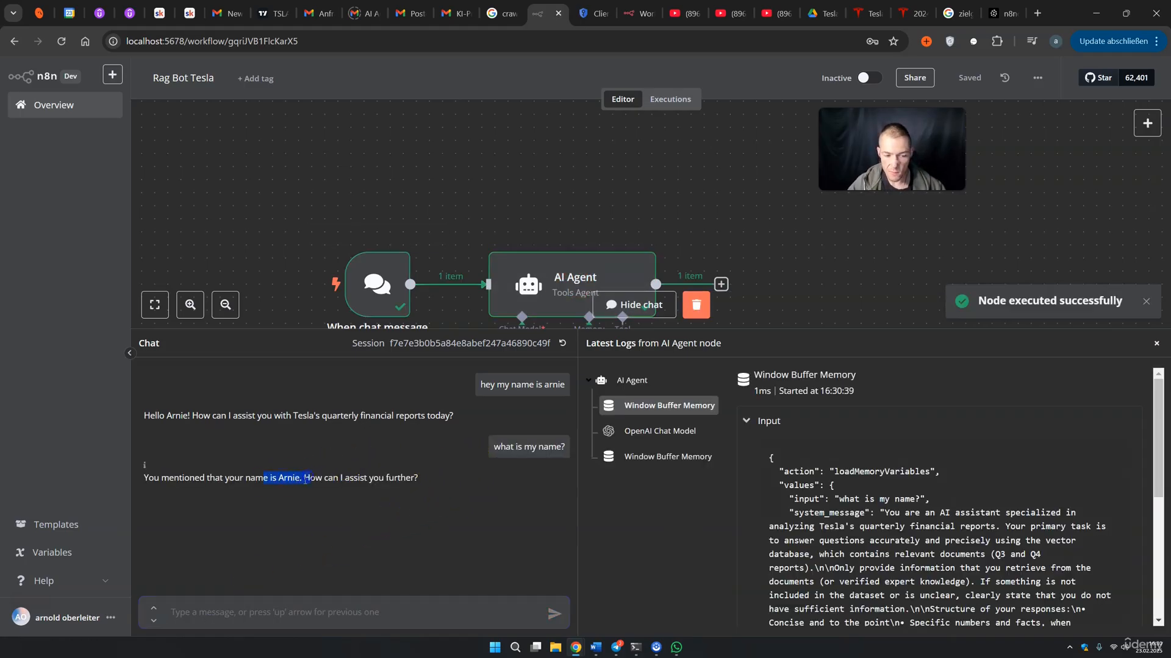
{"action": "left_click", "coordinate": [224, 418]}
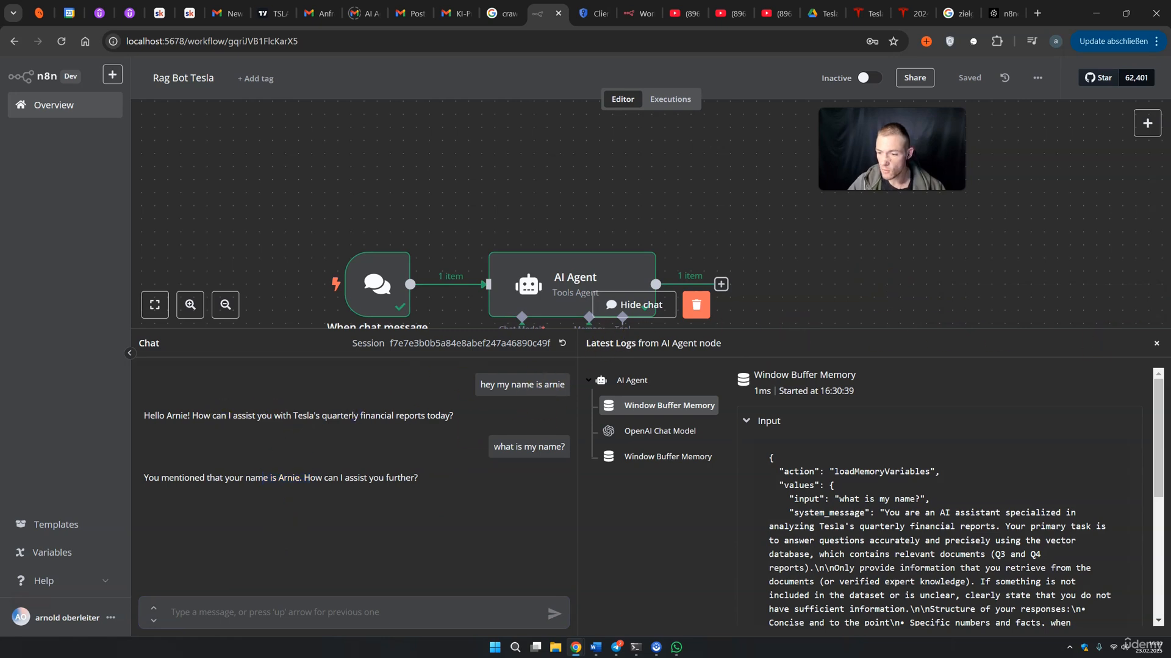
Move the OpenAI Chat Model and Window Buffer Memory nodes further left to clear space beneath the AI Agent's Tool connector
{"action": "left_click", "coordinate": [1156, 345]}
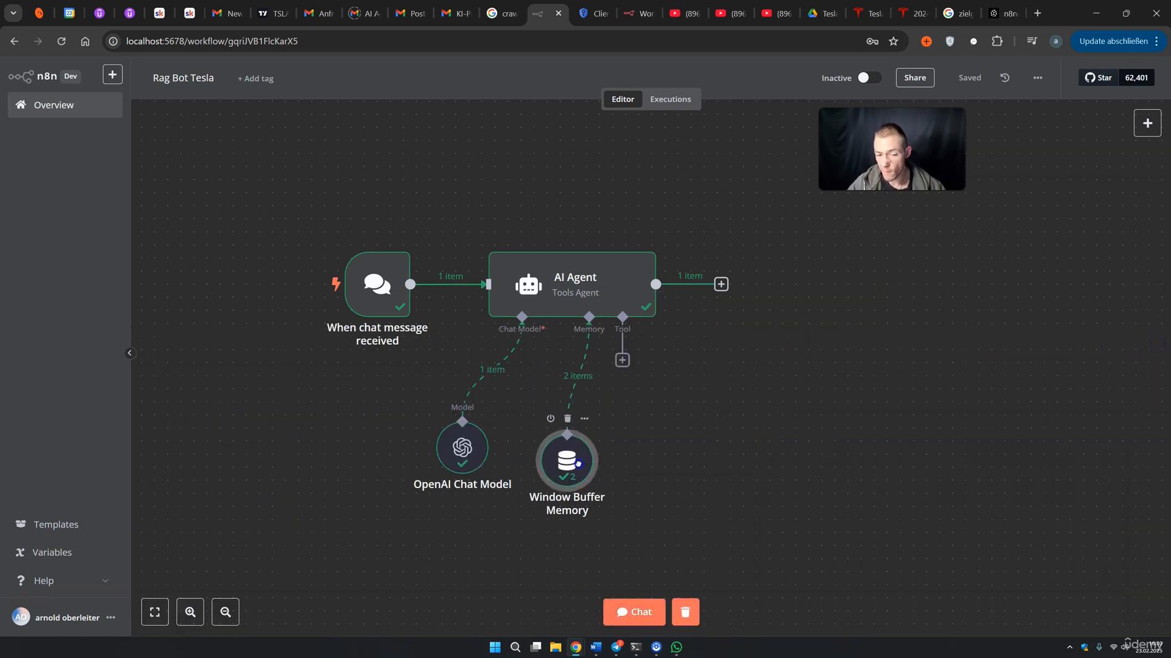
{"action": "left_click_drag", "start_coordinate": [474, 460], "coordinate": [421, 459]}
{"action": "left_click_drag", "start_coordinate": [539, 472], "coordinate": [487, 459]}
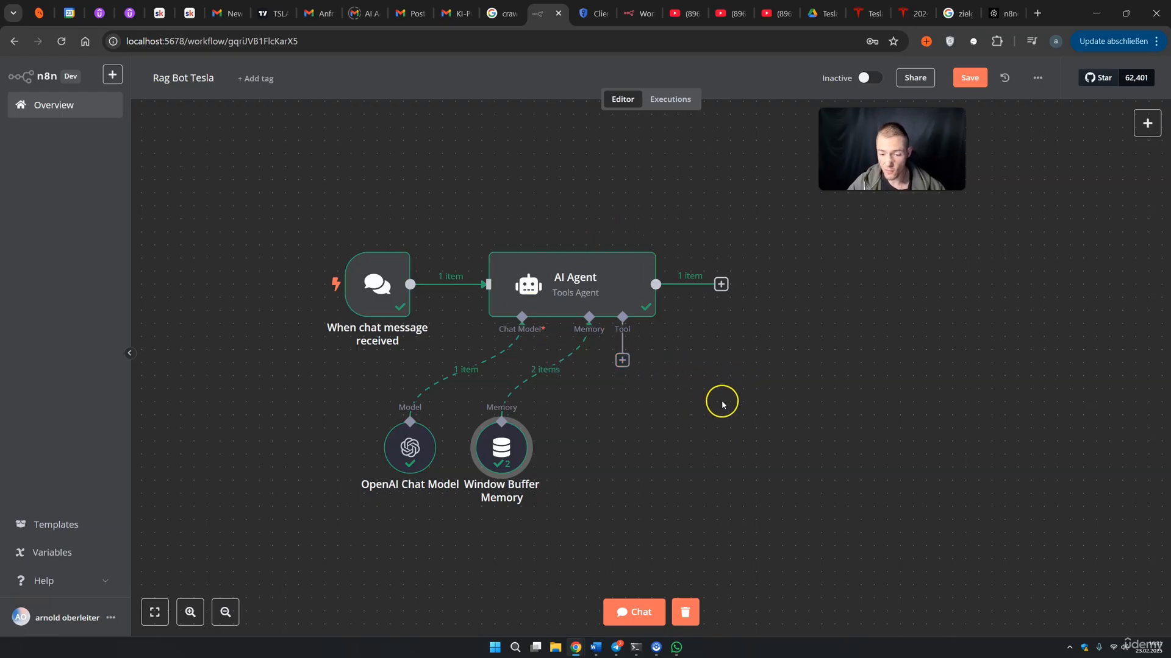
Reset the chat session, ask "what was revenue of automotive sales in q4?" and read the agent's reply
{"action": "left_click", "coordinate": [634, 611]}
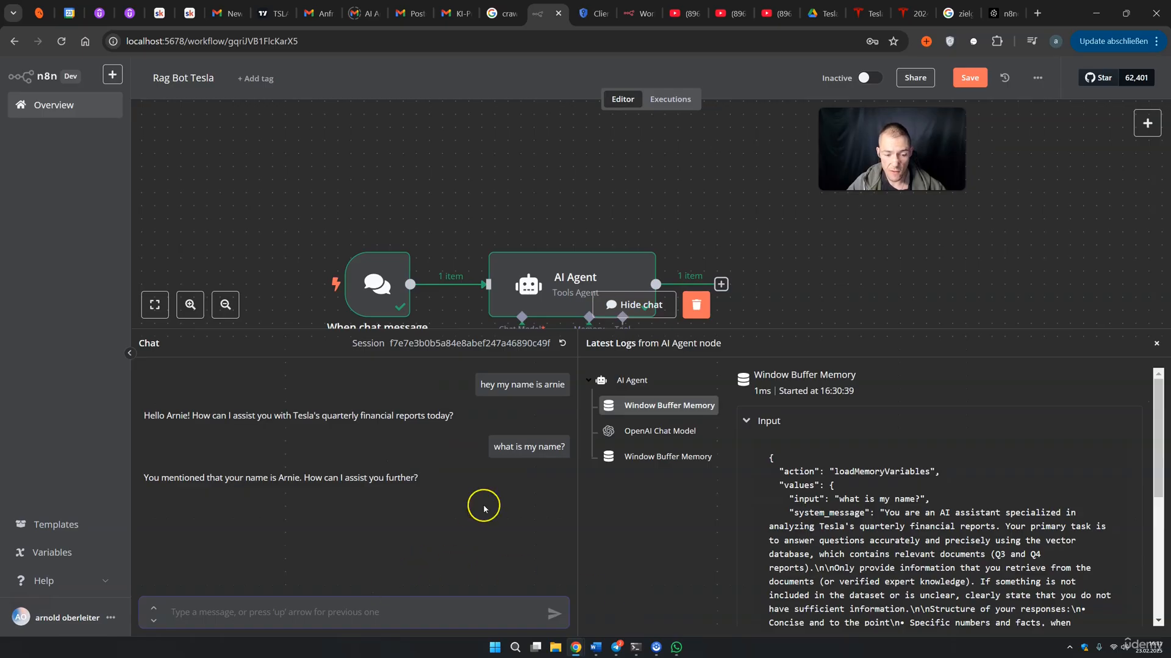
{"action": "left_click", "coordinate": [561, 345]}
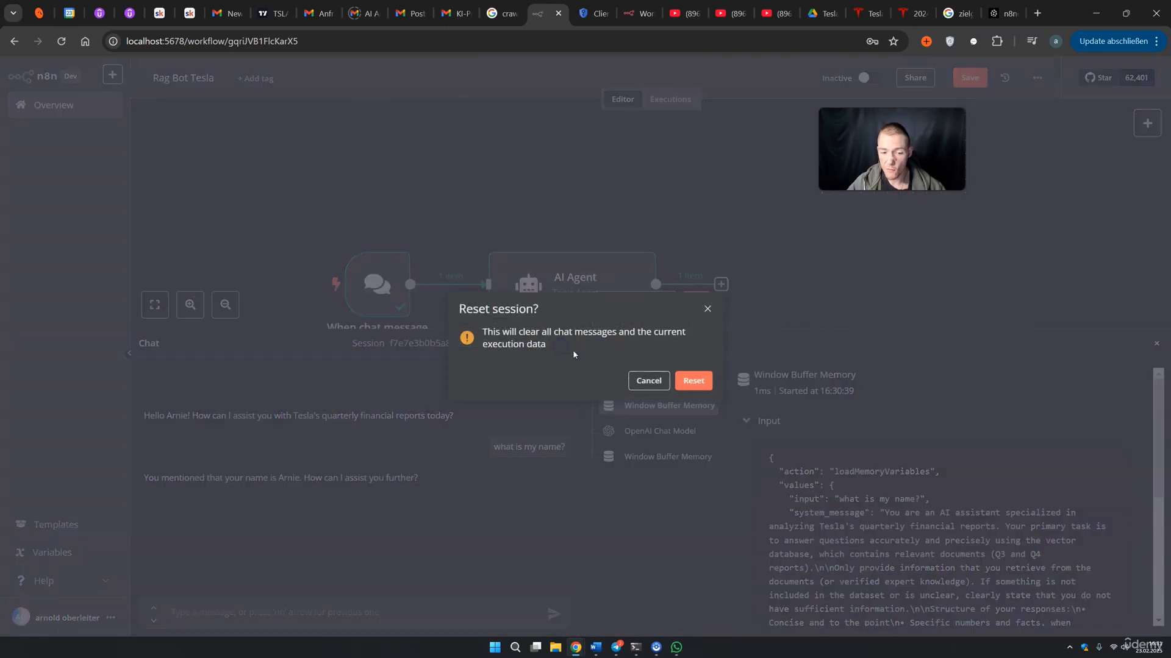
{"action": "left_click", "coordinate": [693, 382]}
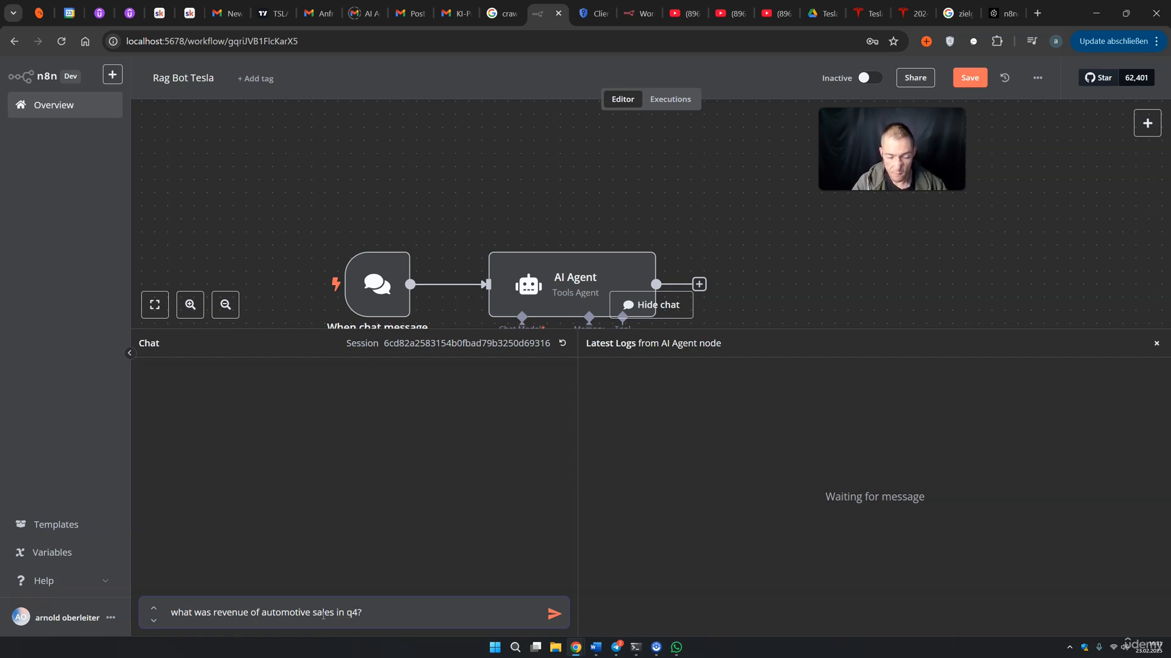
{"action": "key", "text": "Return"}
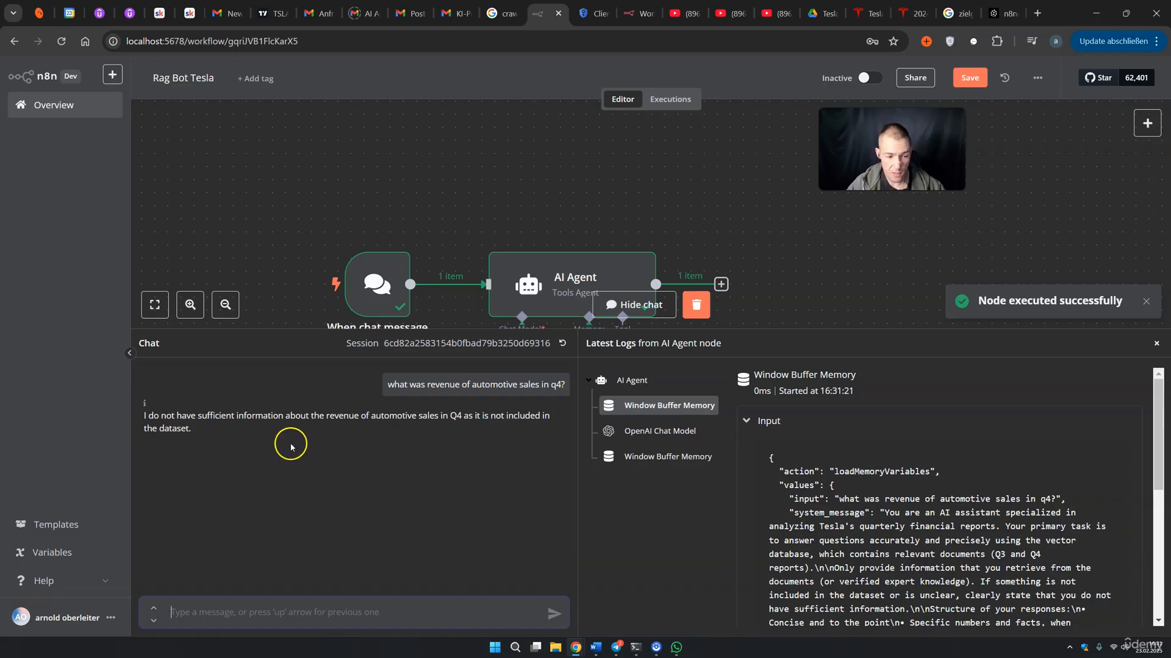
{"action": "left_click_drag", "start_coordinate": [163, 419], "coordinate": [444, 449]}
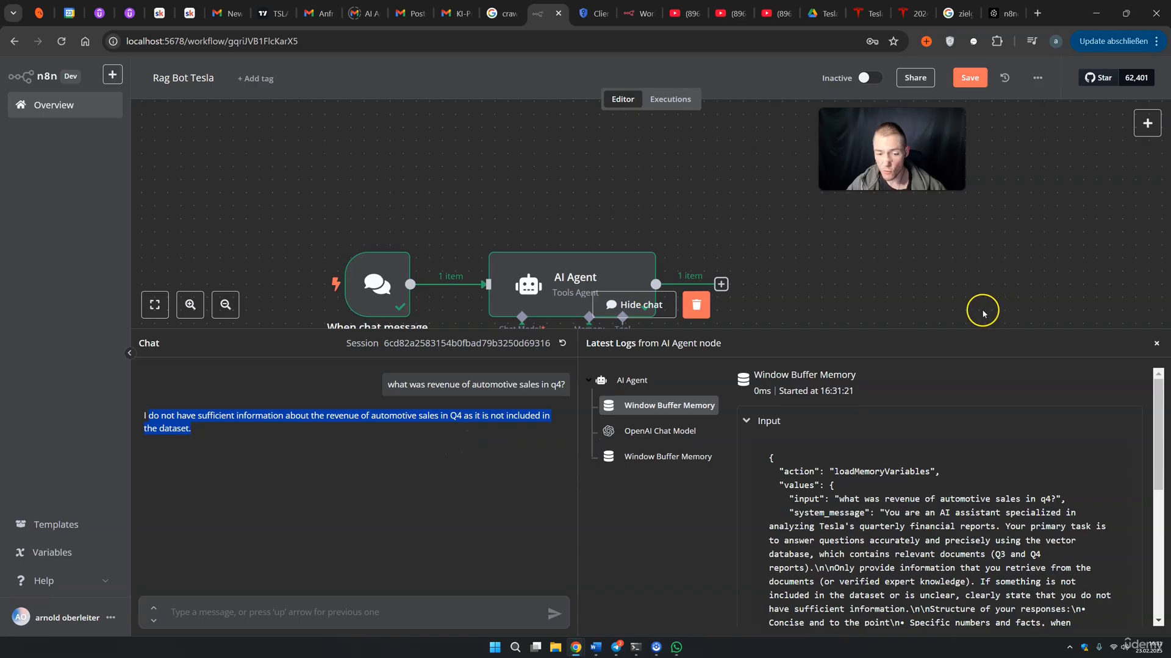
{"action": "left_click", "coordinate": [1155, 342]}
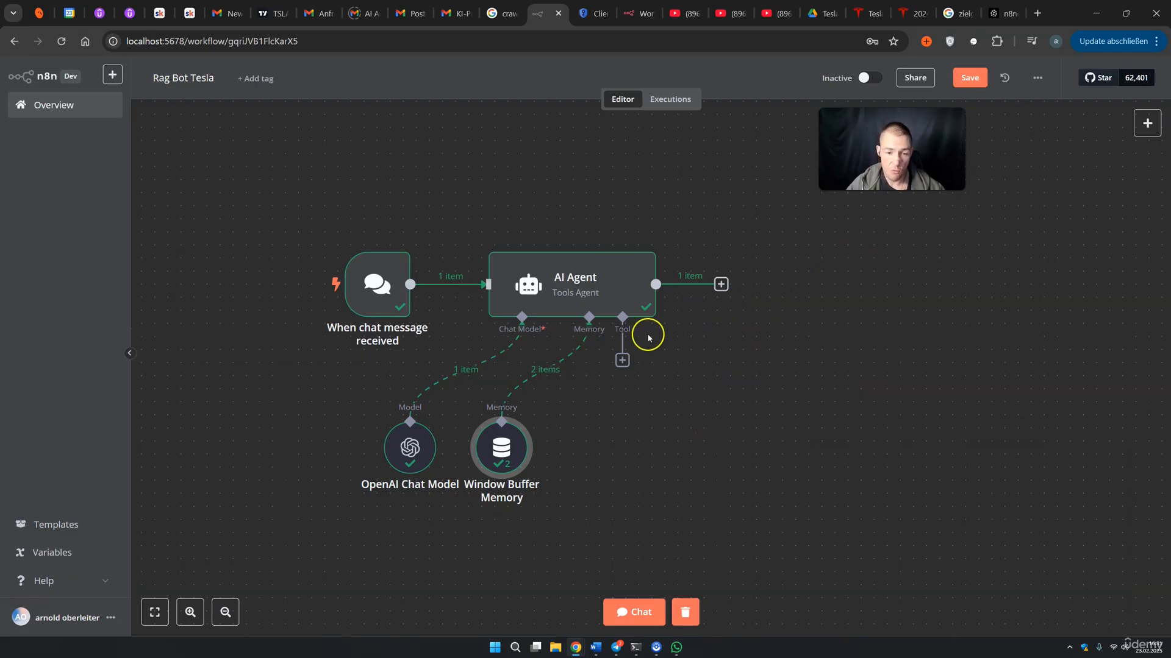
Add a Vector Store Question Answer Tool to the AI Agent, leaving its parameters unchanged
{"action": "left_click", "coordinate": [622, 360]}
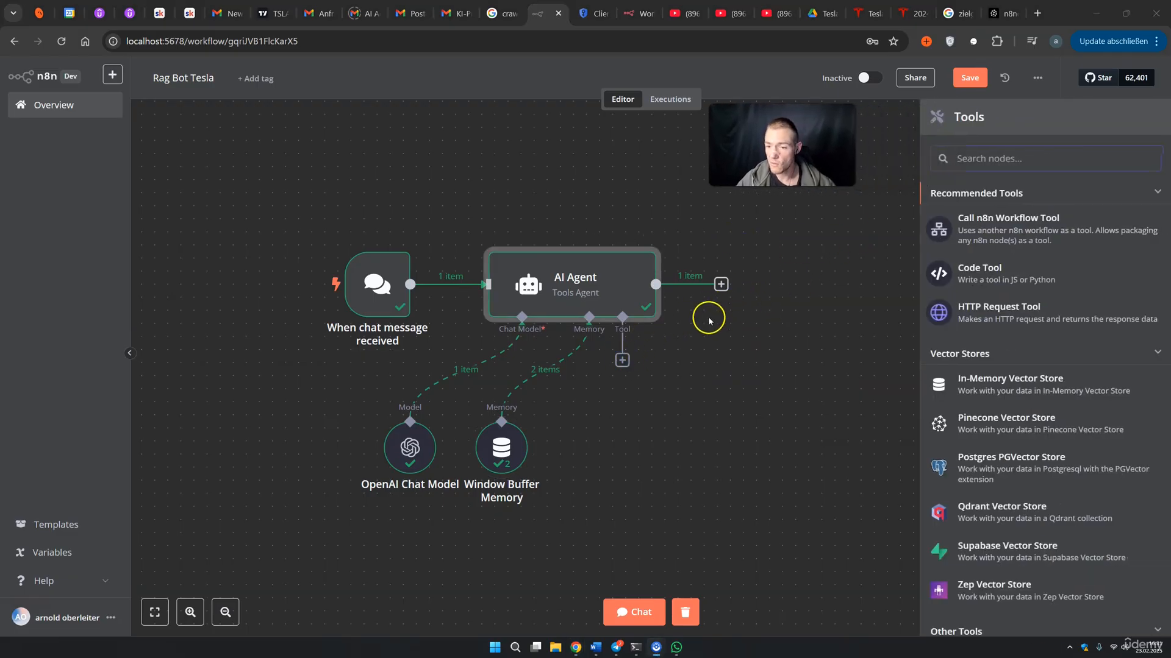
{"action": "mouse_move", "coordinate": [442, 375]}
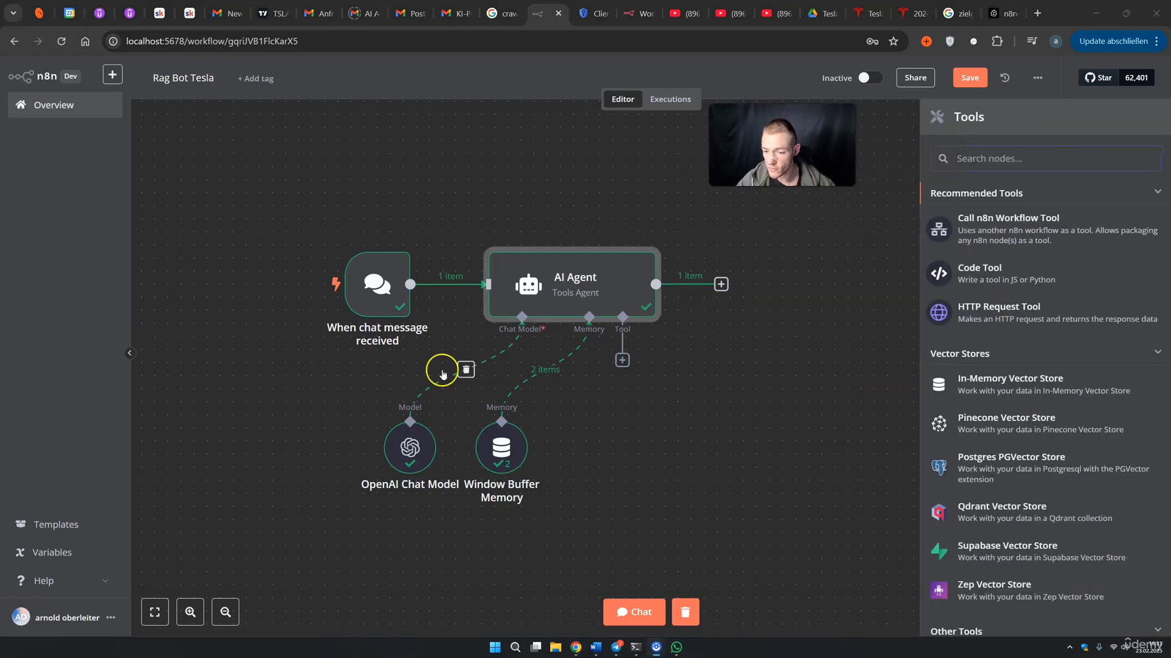
{"action": "left_click", "coordinate": [981, 161]}
{"action": "type", "text": "vec"}
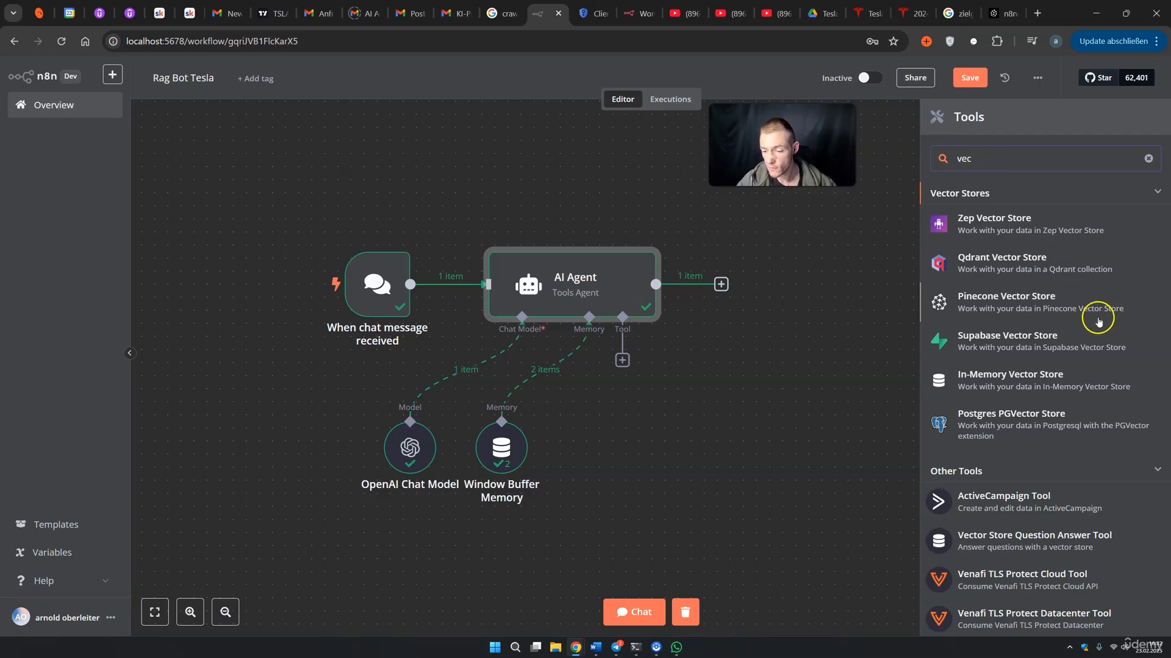
{"action": "scroll", "coordinate": [1097, 323], "scroll_direction": "down", "scroll_amount": 1}
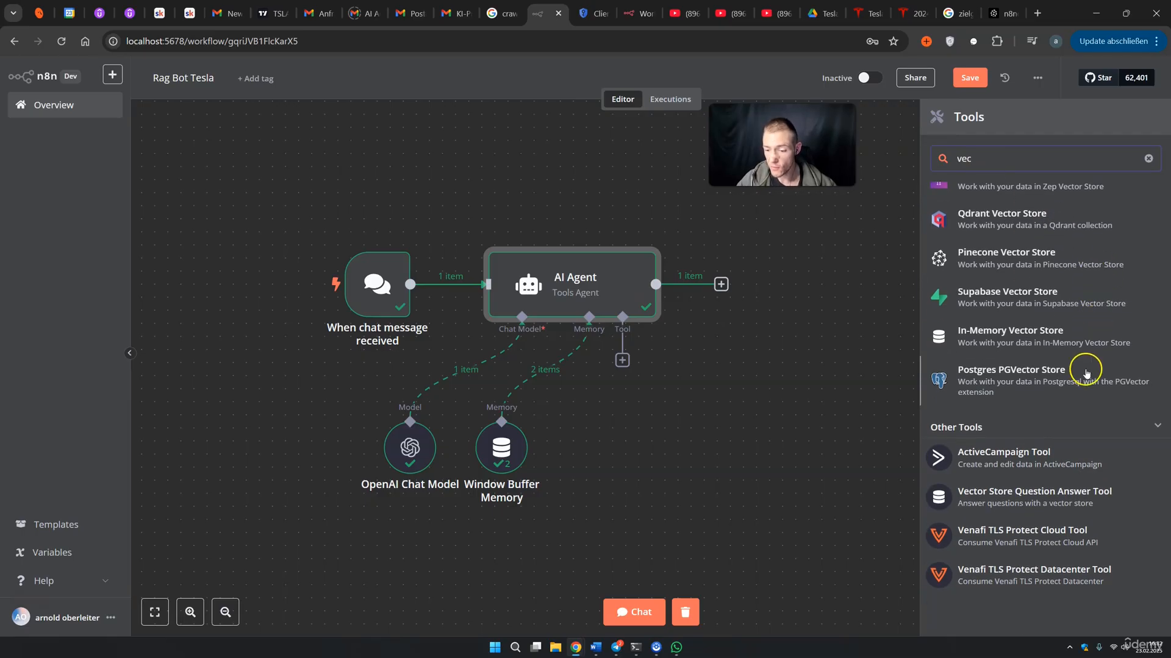
{"action": "left_click", "coordinate": [1006, 499]}
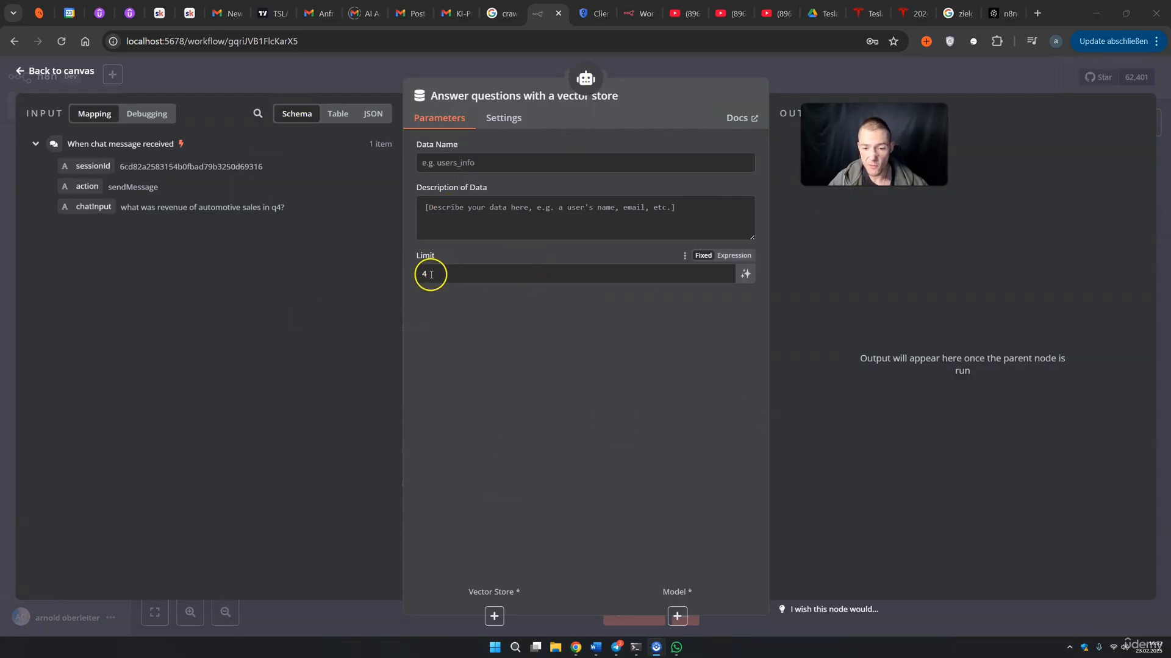
{"action": "left_click", "coordinate": [805, 87]}
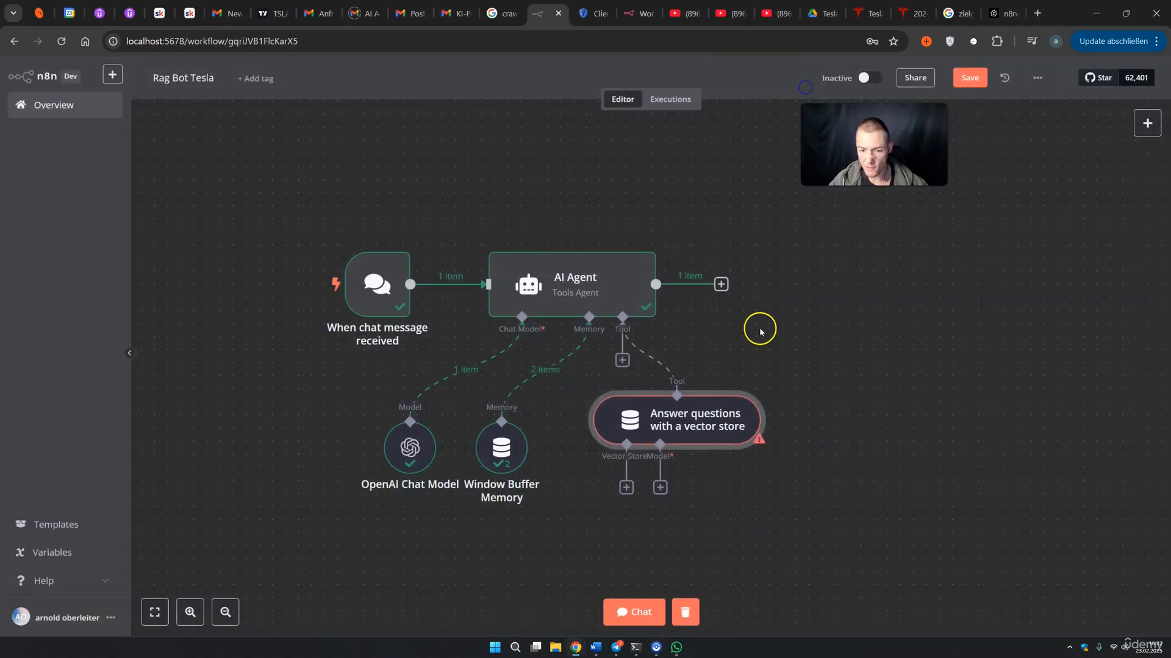
{"action": "left_click", "coordinate": [824, 452]}
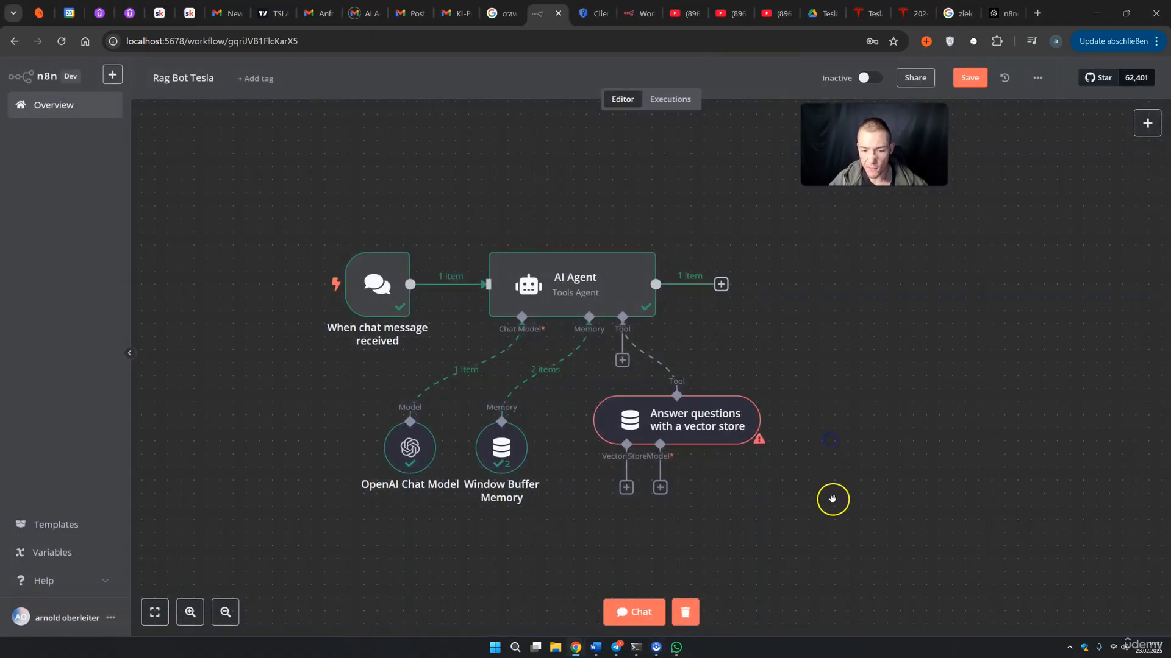
Attach a Pinecone Vector Store to the question answer tool as its vector store
{"action": "left_click_drag", "start_coordinate": [832, 500], "coordinate": [873, 304]}
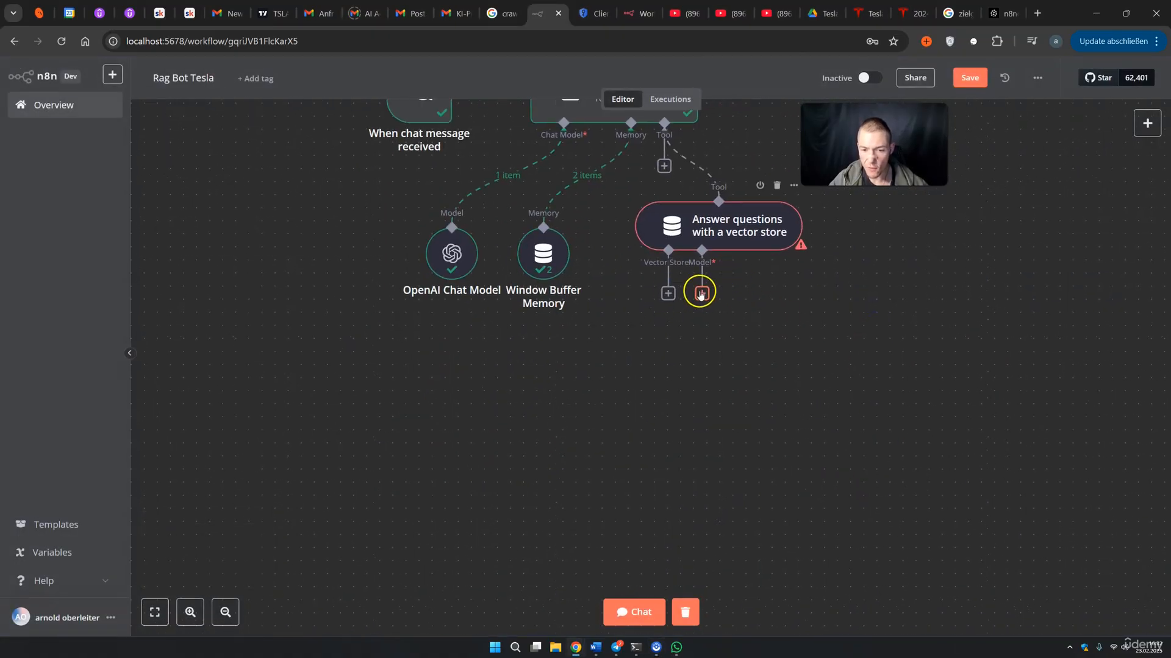
{"action": "left_click", "coordinate": [668, 293]}
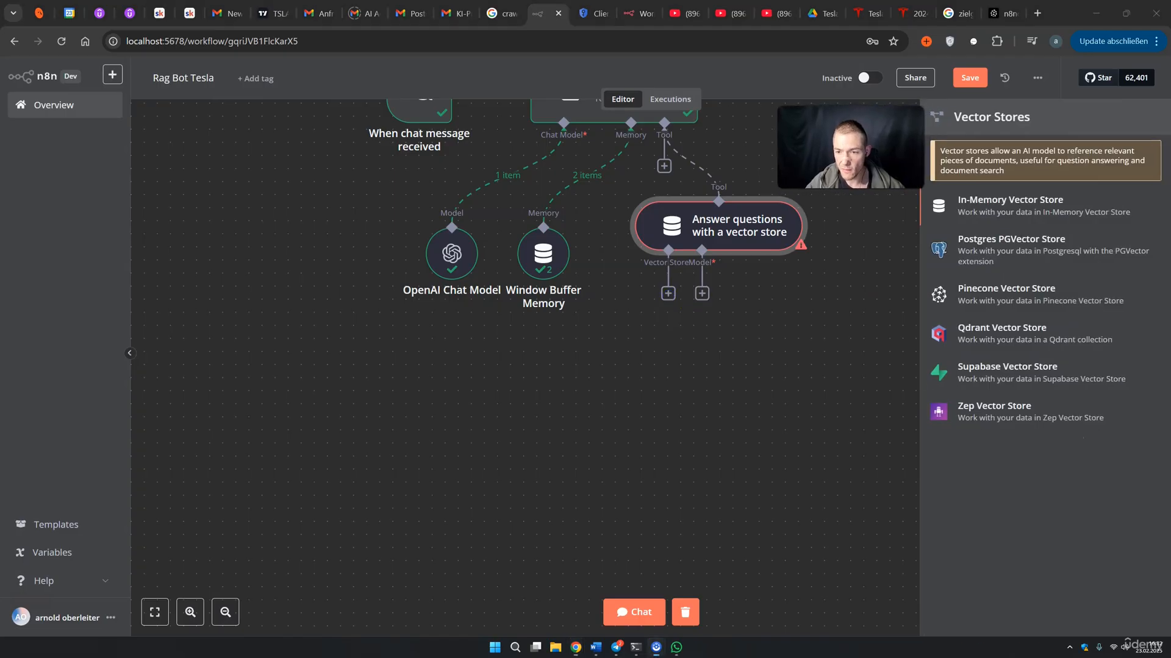
{"action": "left_click", "coordinate": [999, 300]}
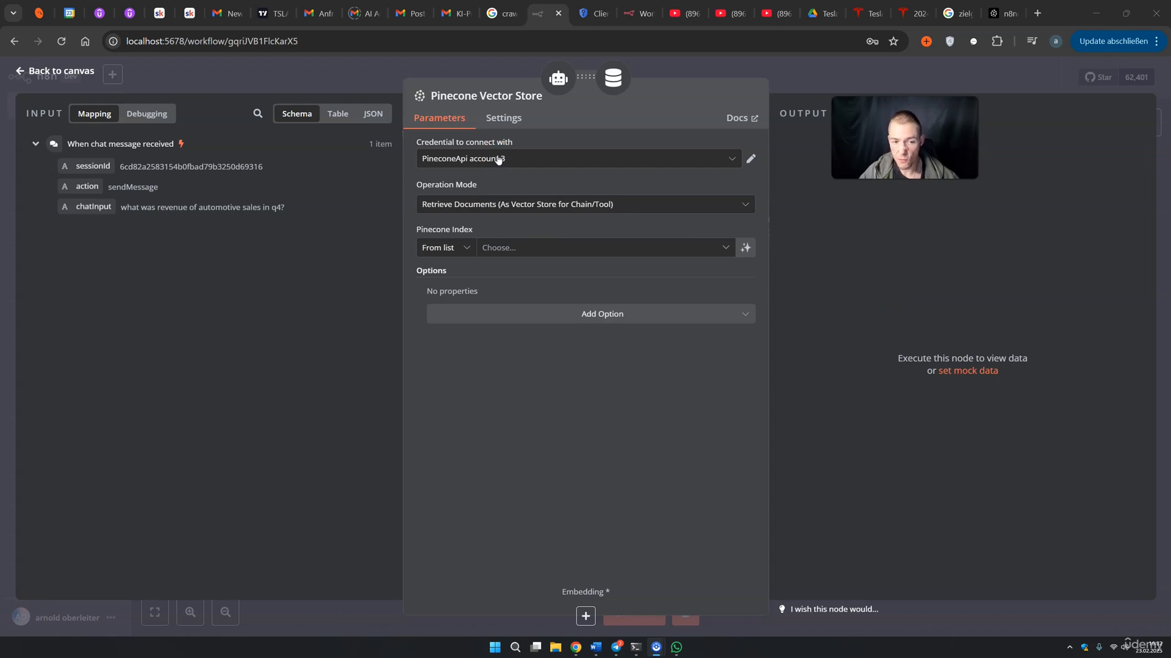
Keep the Pinecone operation mode on Retrieve Documents (As Vector Store for Chain/Tool) and choose the n8ncoursetsla index
{"action": "left_click", "coordinate": [452, 187]}
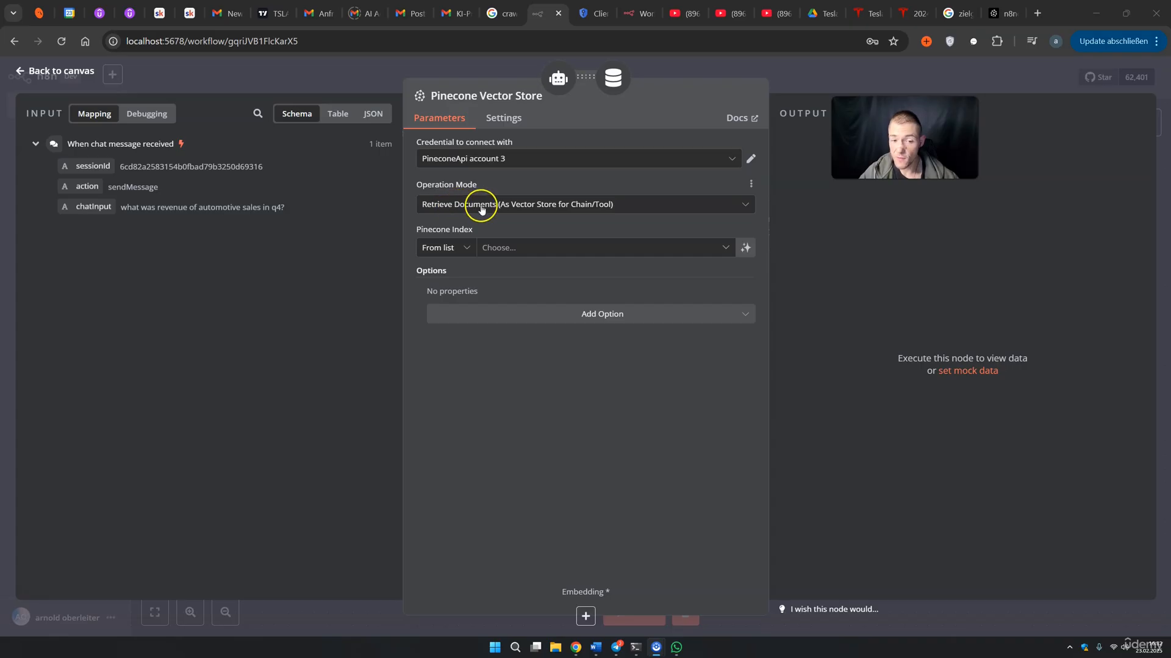
{"action": "left_click", "coordinate": [576, 206]}
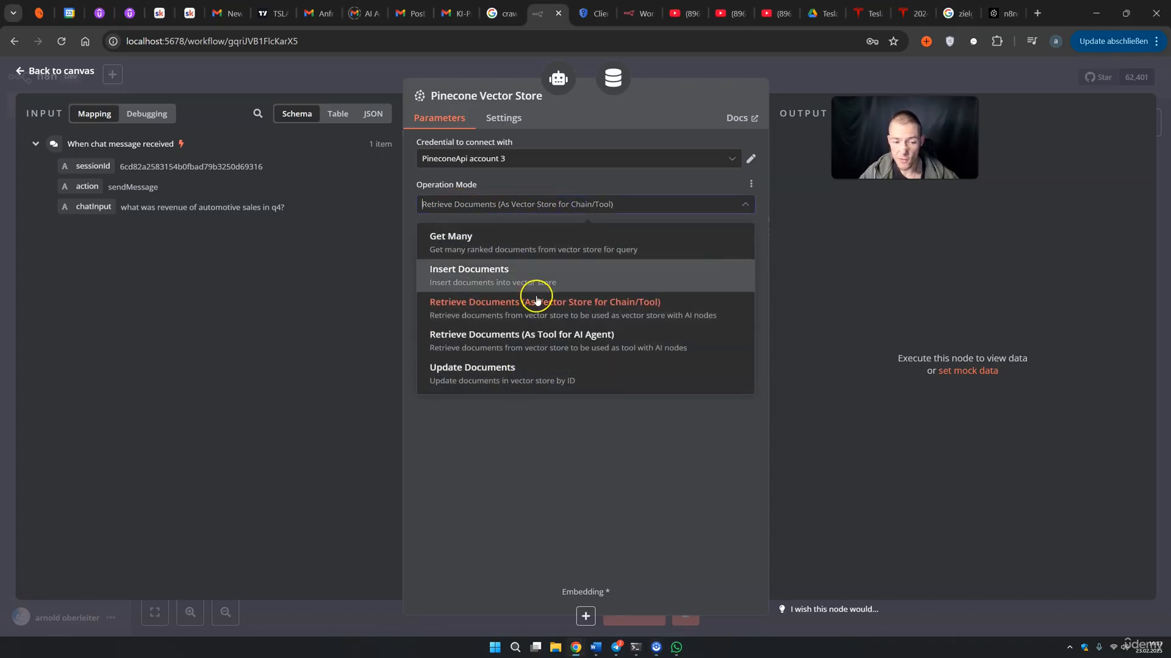
{"action": "left_click", "coordinate": [510, 308]}
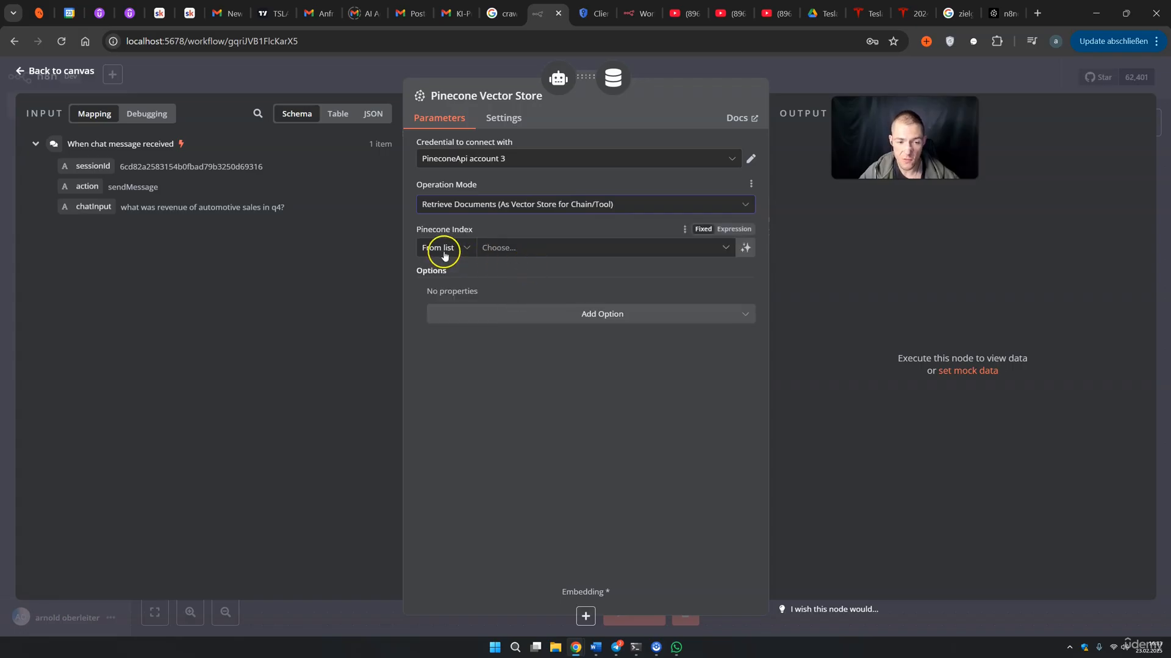
{"action": "left_click", "coordinate": [510, 248]}
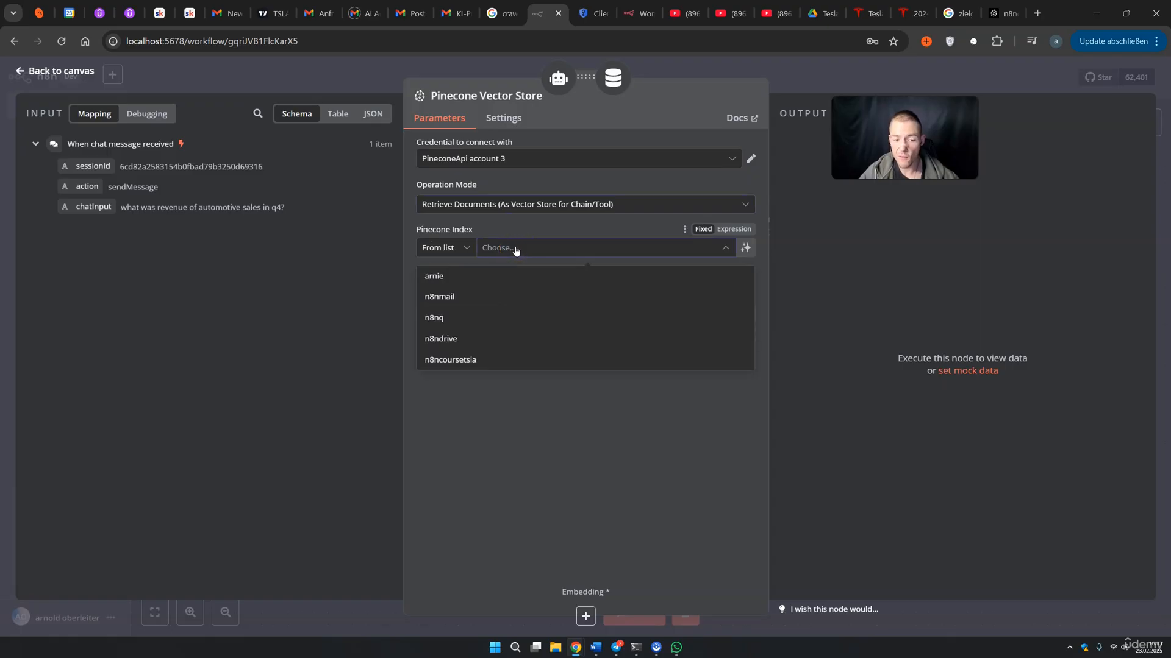
{"action": "left_click", "coordinate": [460, 362]}
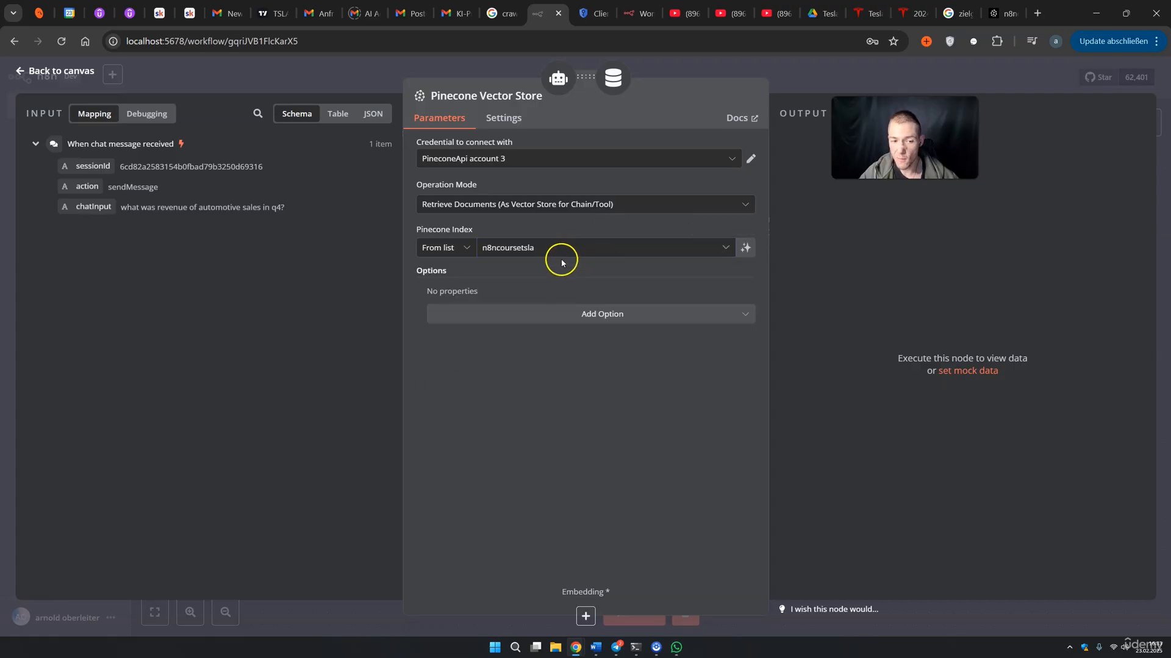
Switch to Pinecone and check the n8ncoursetsla index's namespaces and its name
{"action": "left_click", "coordinate": [1001, 13]}
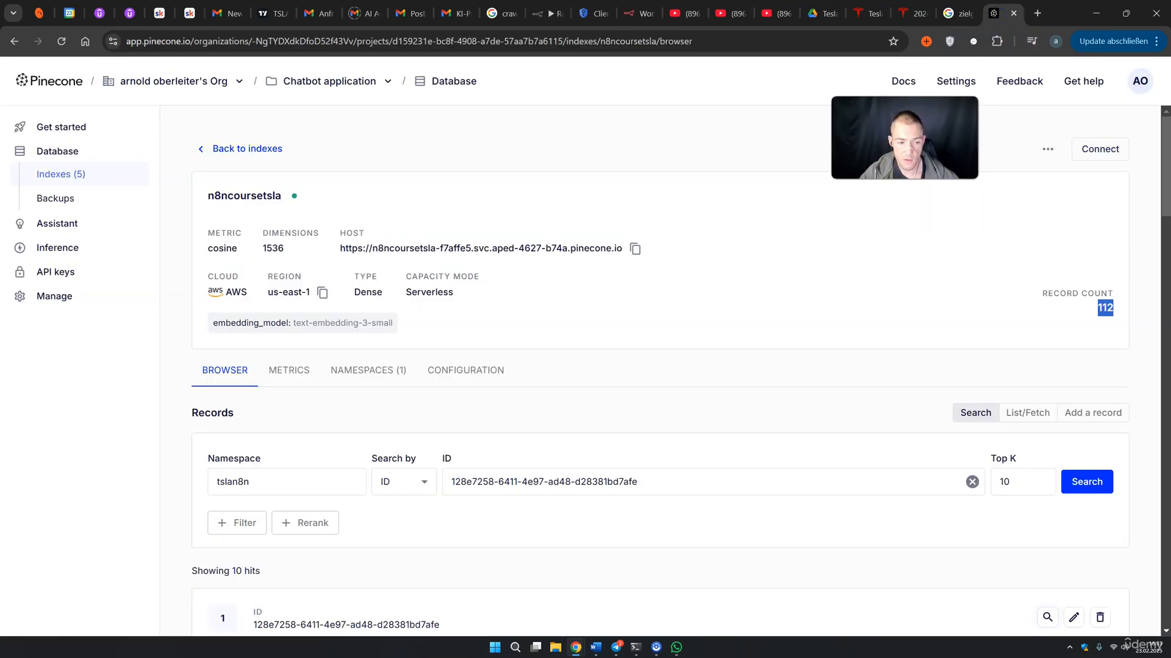
{"action": "left_click", "coordinate": [393, 372]}
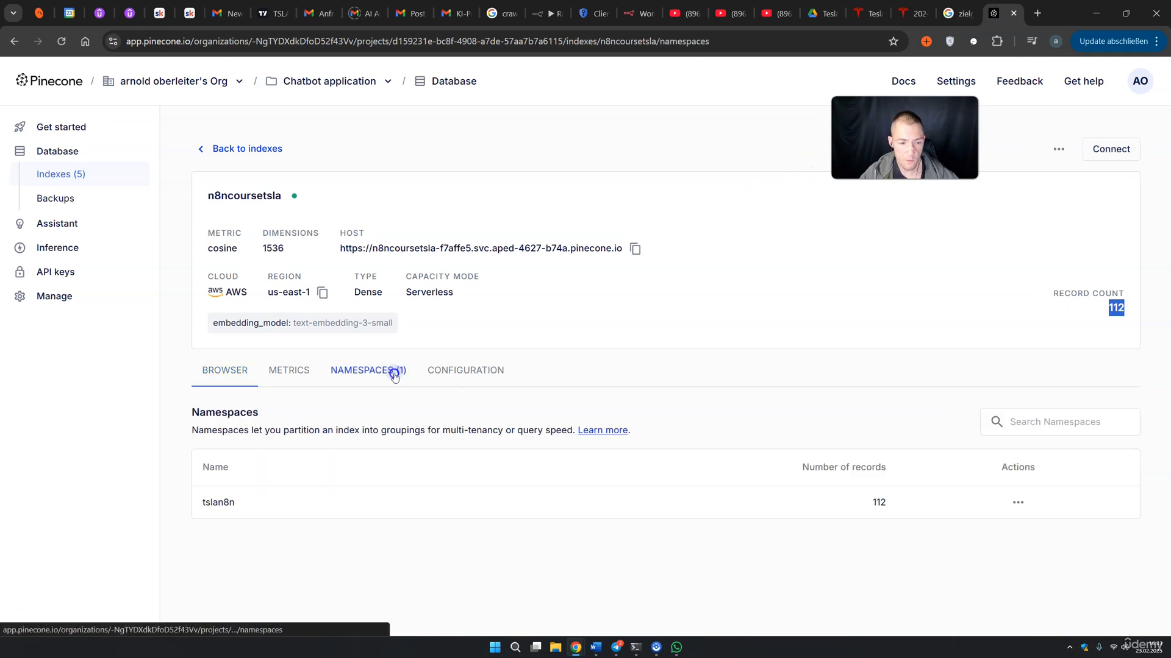
{"action": "left_click", "coordinate": [225, 370]}
{"action": "left_click_drag", "start_coordinate": [209, 196], "coordinate": [231, 197]}
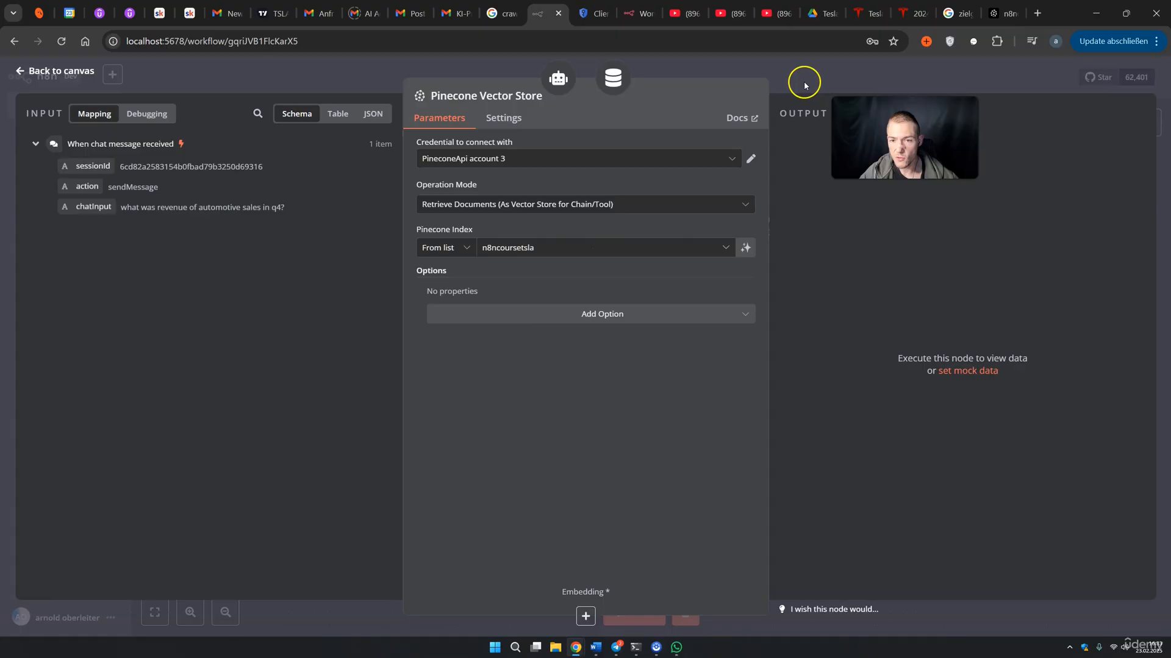
Back in n8n, place the Pinecone Vector Store below the question answer tool and attach Embeddings OpenAI with text-embedding-3-small beneath it
{"action": "left_click", "coordinate": [804, 85]}
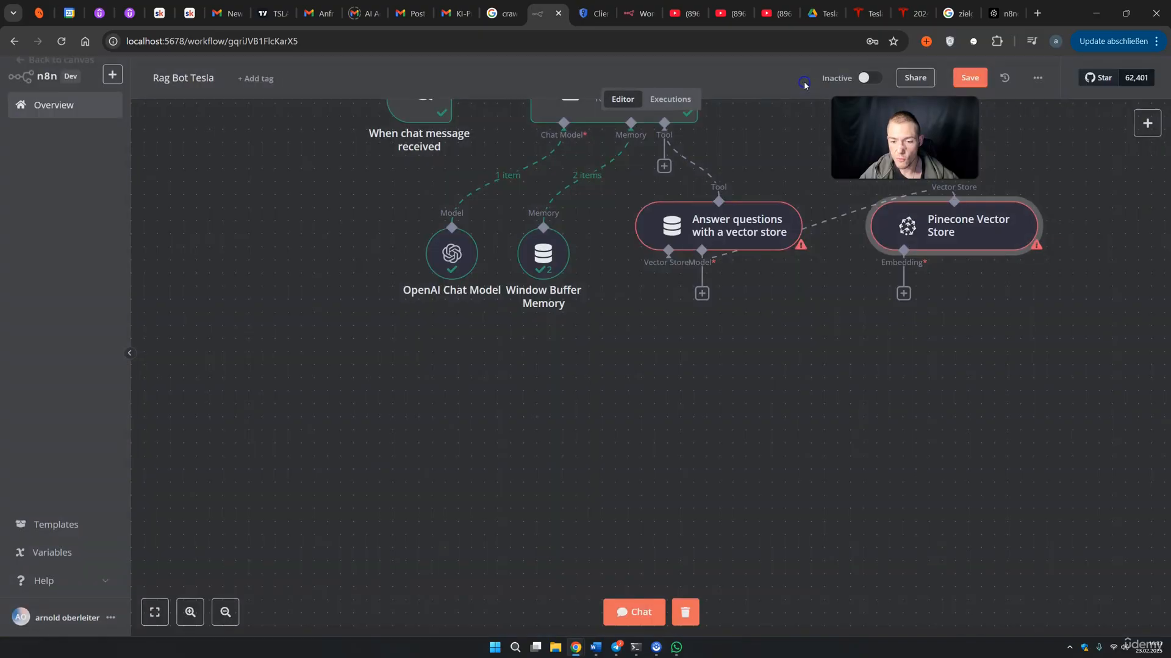
{"action": "left_click_drag", "start_coordinate": [923, 243], "coordinate": [627, 372]}
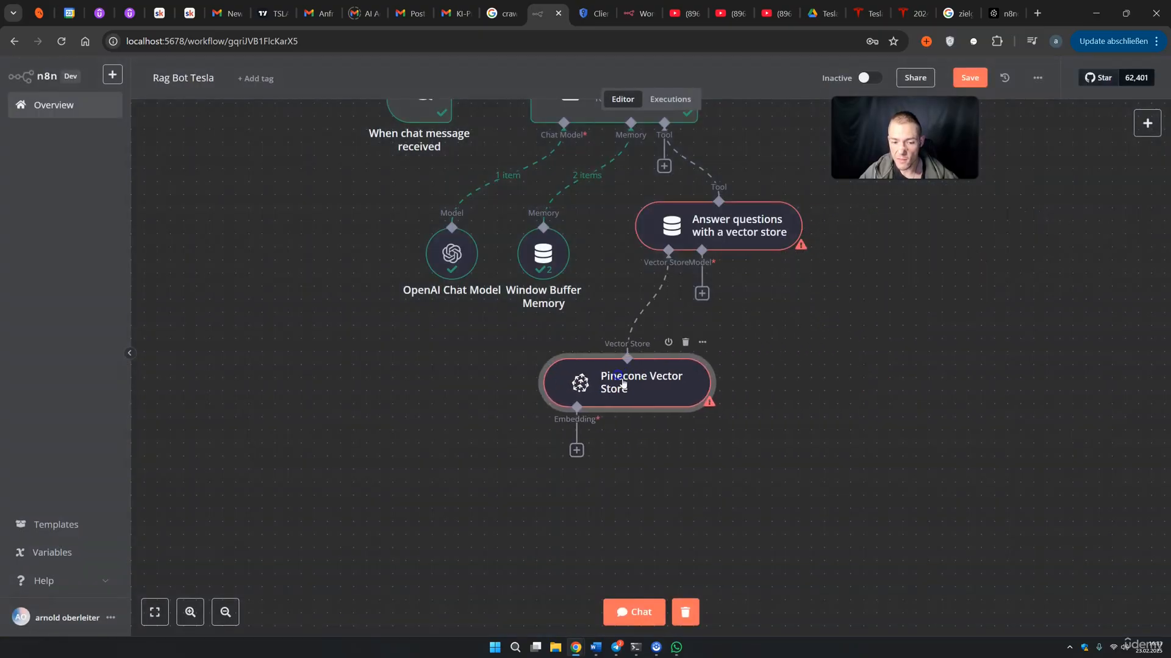
{"action": "left_click", "coordinate": [576, 452]}
{"action": "left_click", "coordinate": [993, 396]}
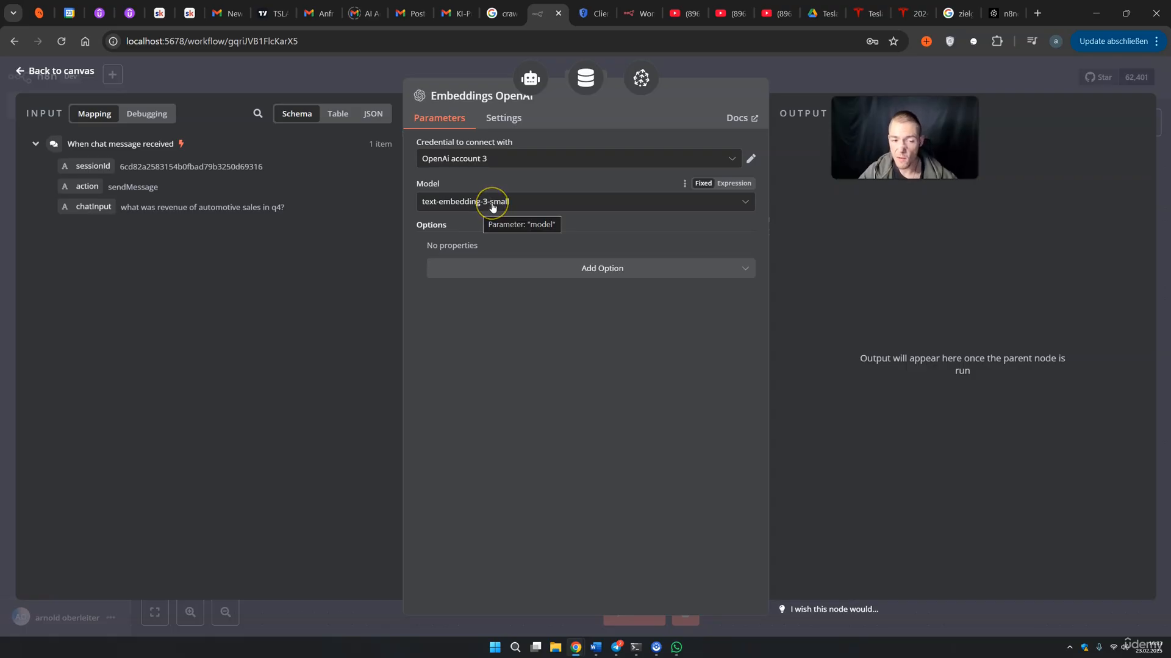
{"action": "left_click", "coordinate": [807, 86]}
{"action": "left_click_drag", "start_coordinate": [625, 524], "coordinate": [520, 512]}
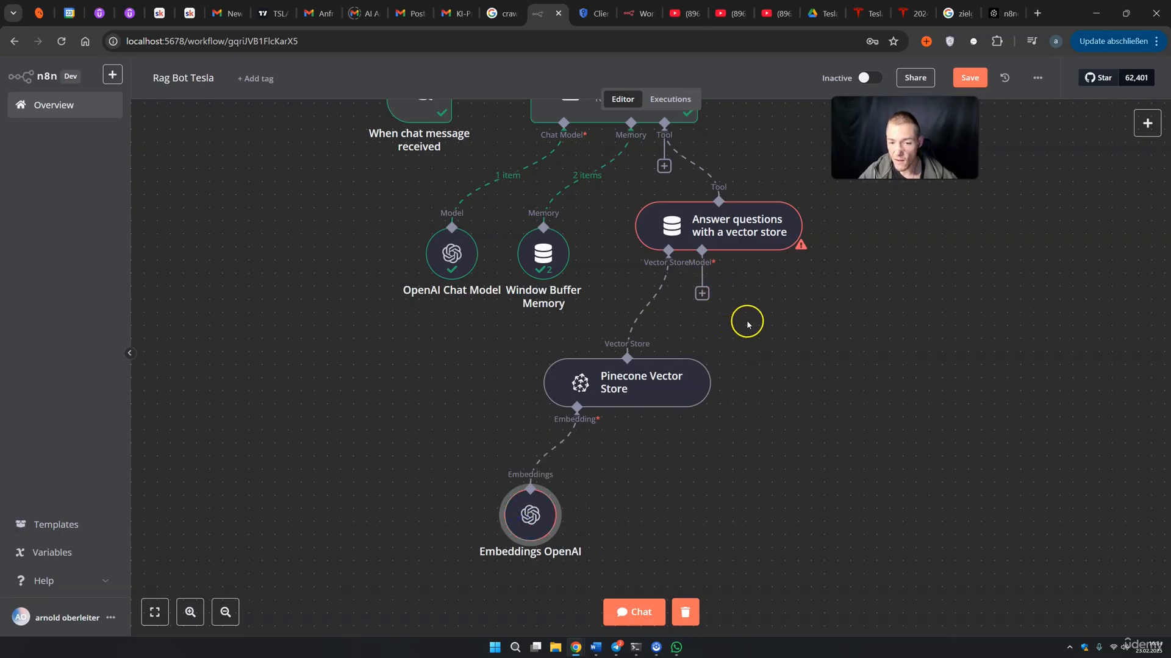
Attach an OpenAI Chat Model to the question answer tool and set its model to gpt-4o
{"action": "left_click", "coordinate": [701, 294]}
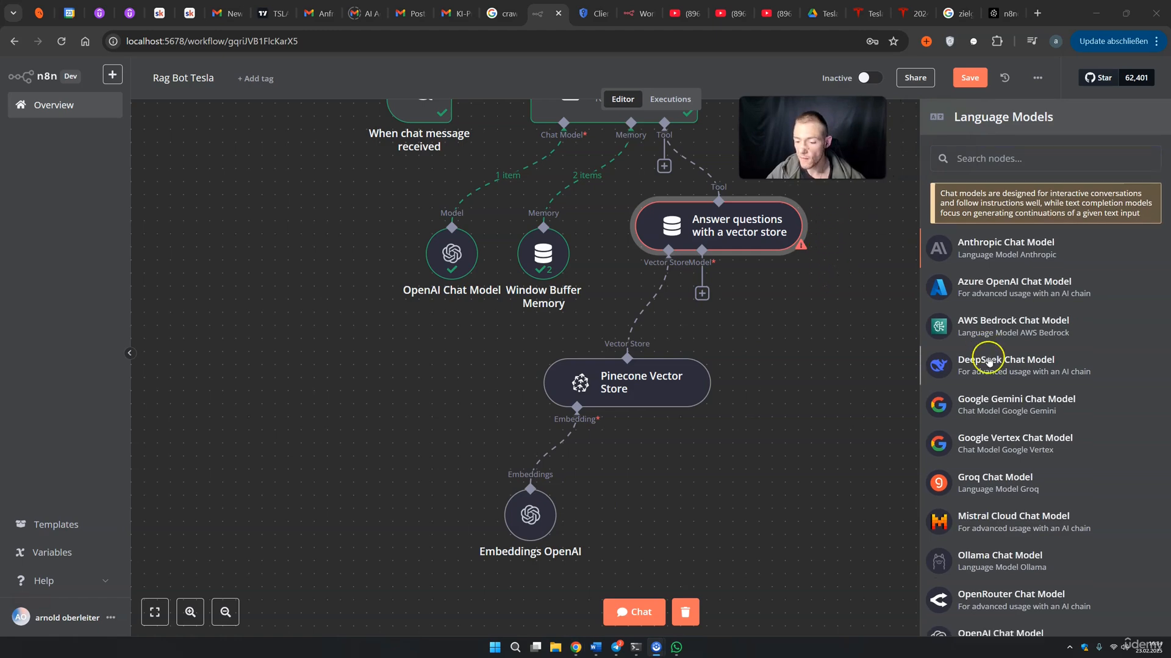
{"action": "scroll", "coordinate": [1027, 373], "scroll_direction": "down", "scroll_amount": 3}
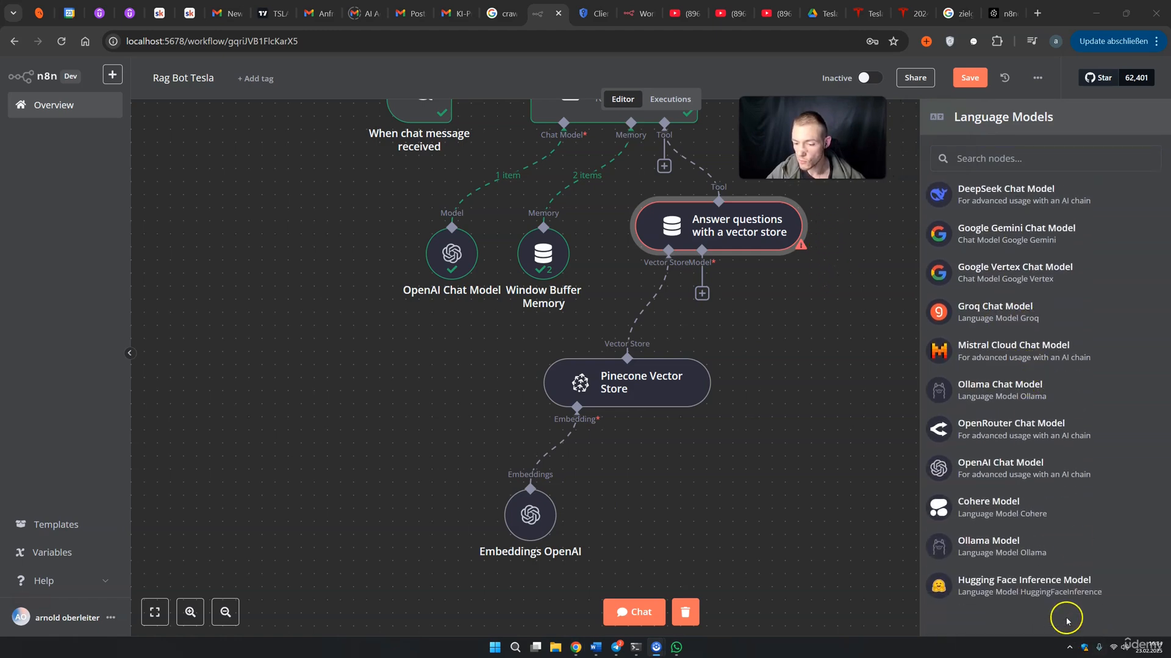
{"action": "left_click", "coordinate": [1017, 478]}
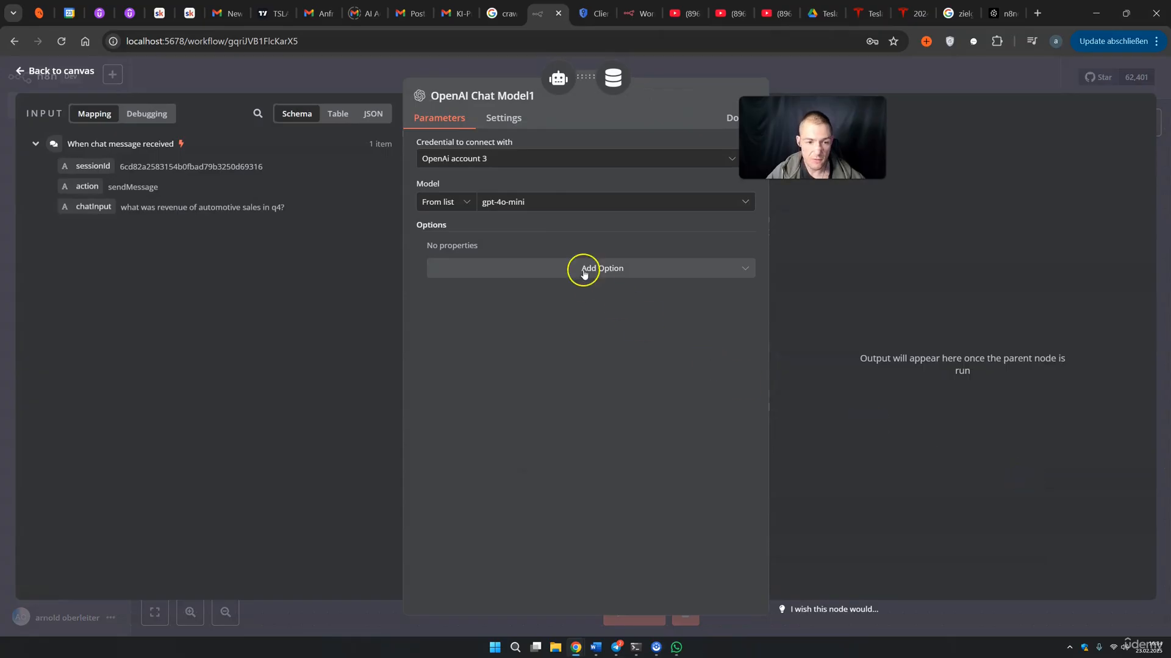
{"action": "left_click", "coordinate": [533, 204]}
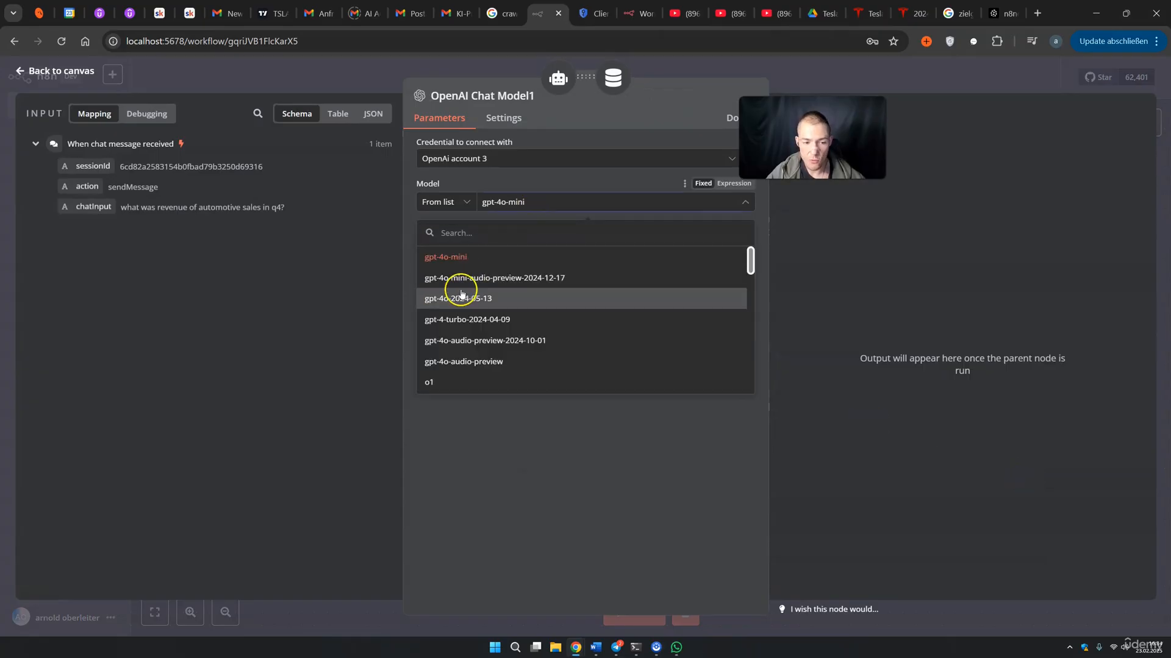
{"action": "scroll", "coordinate": [509, 300], "scroll_direction": "down", "scroll_amount": 5}
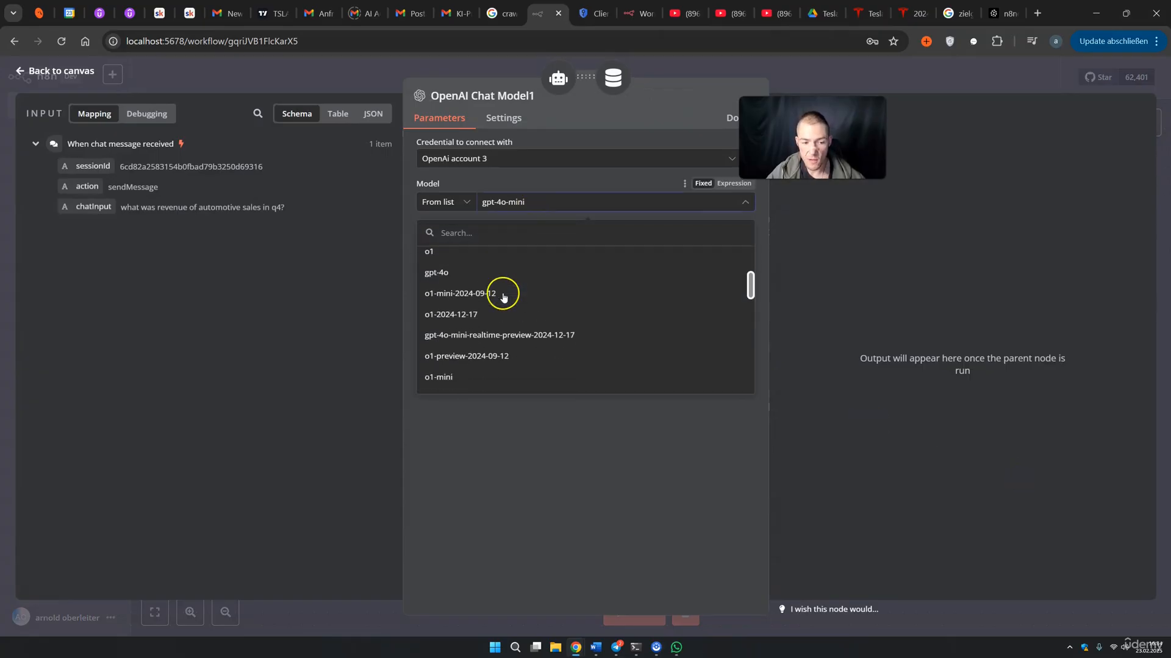
{"action": "left_click", "coordinate": [445, 275]}
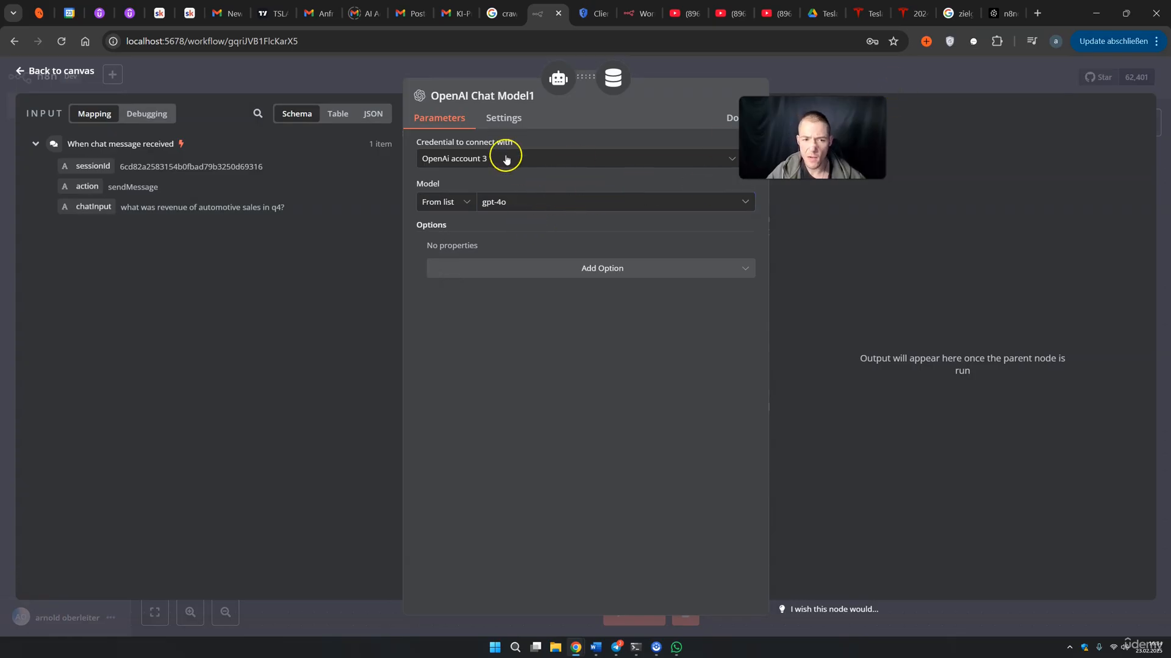
{"action": "left_click", "coordinate": [924, 91]}
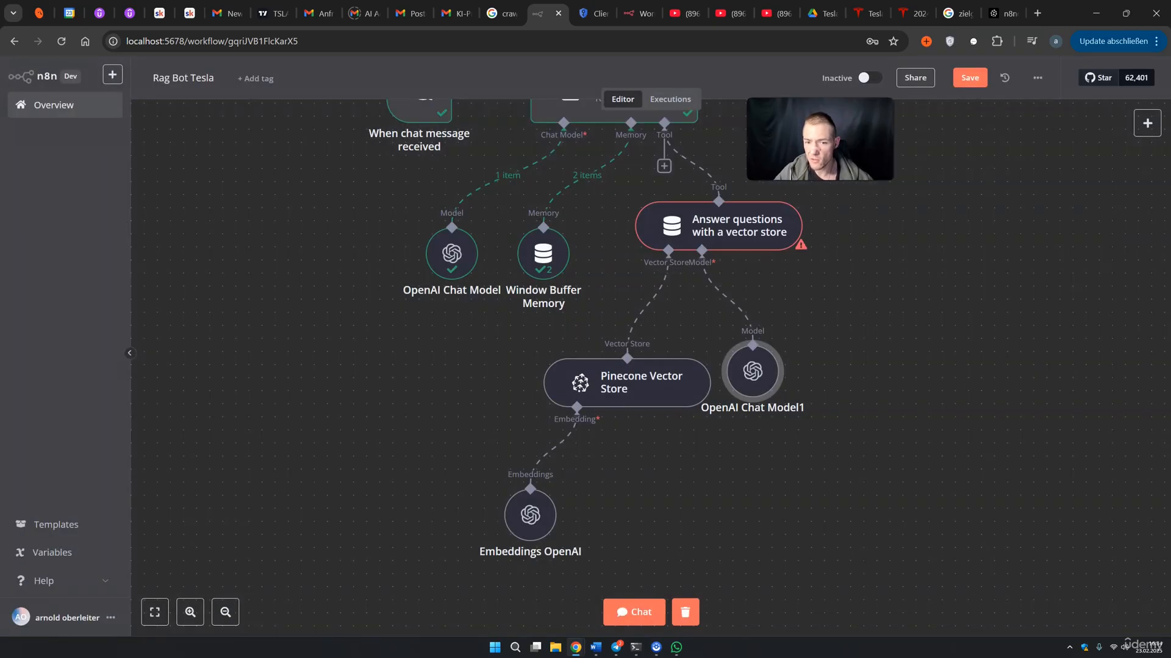
Arrange the second OpenAI Chat Model, Pinecone Vector Store and Embeddings OpenAI nodes compactly beneath the question answer tool
{"action": "left_click_drag", "start_coordinate": [754, 372], "coordinate": [780, 384]}
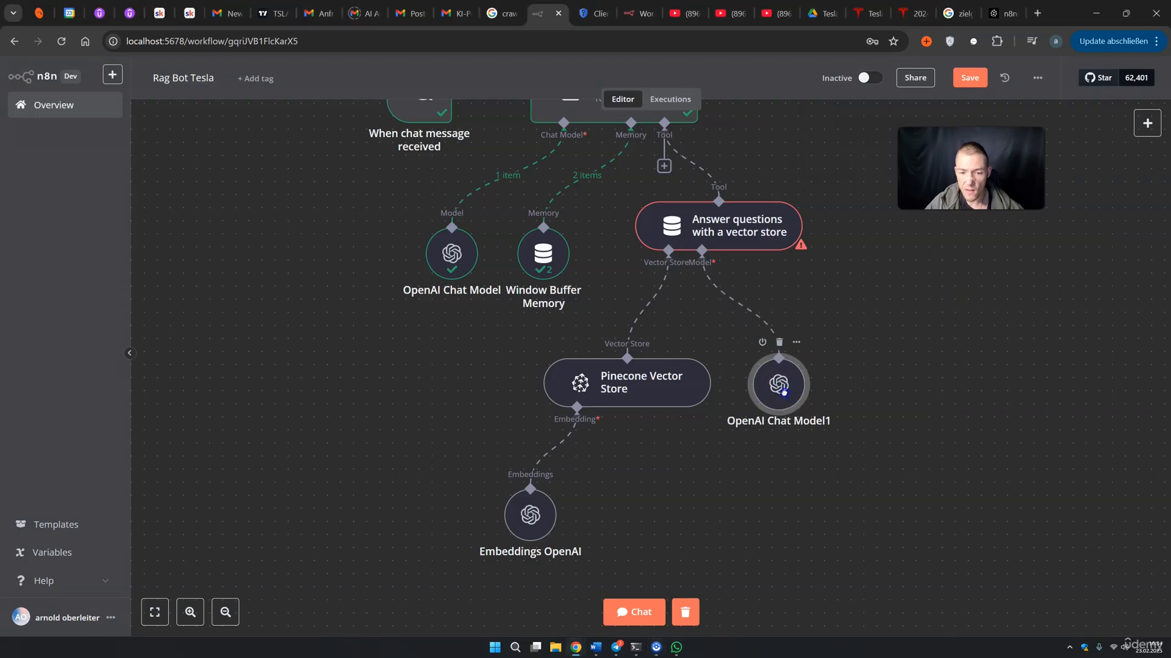
{"action": "scroll", "coordinate": [886, 321], "scroll_direction": "down", "scroll_amount": 3}
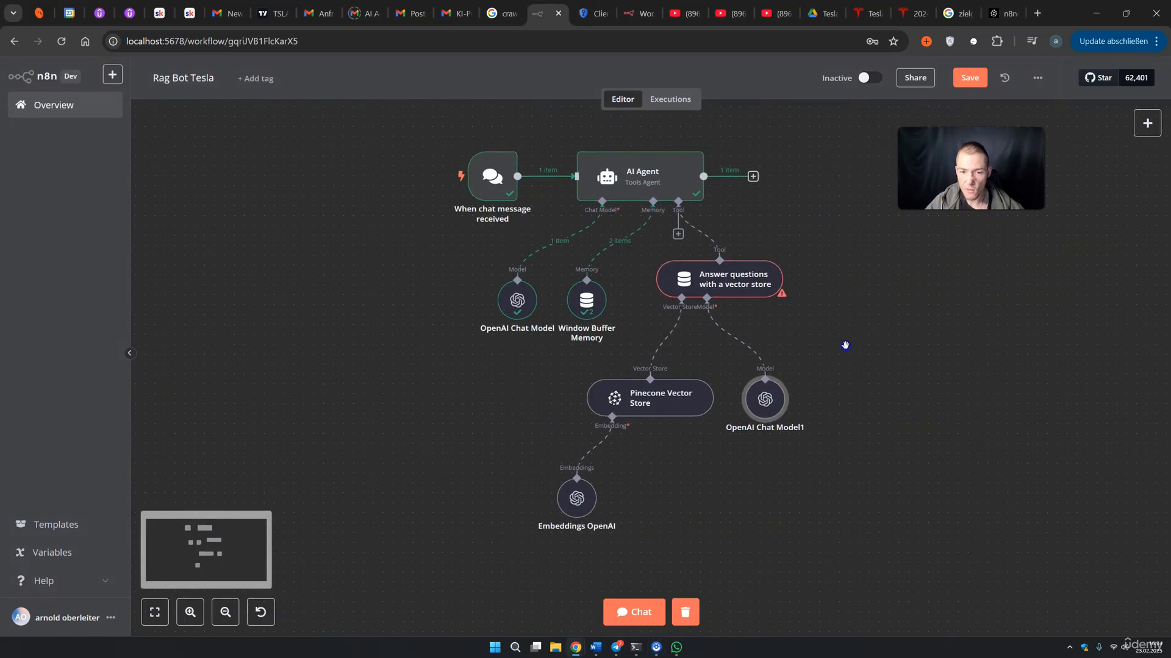
{"action": "left_click_drag", "start_coordinate": [759, 393], "coordinate": [769, 345]}
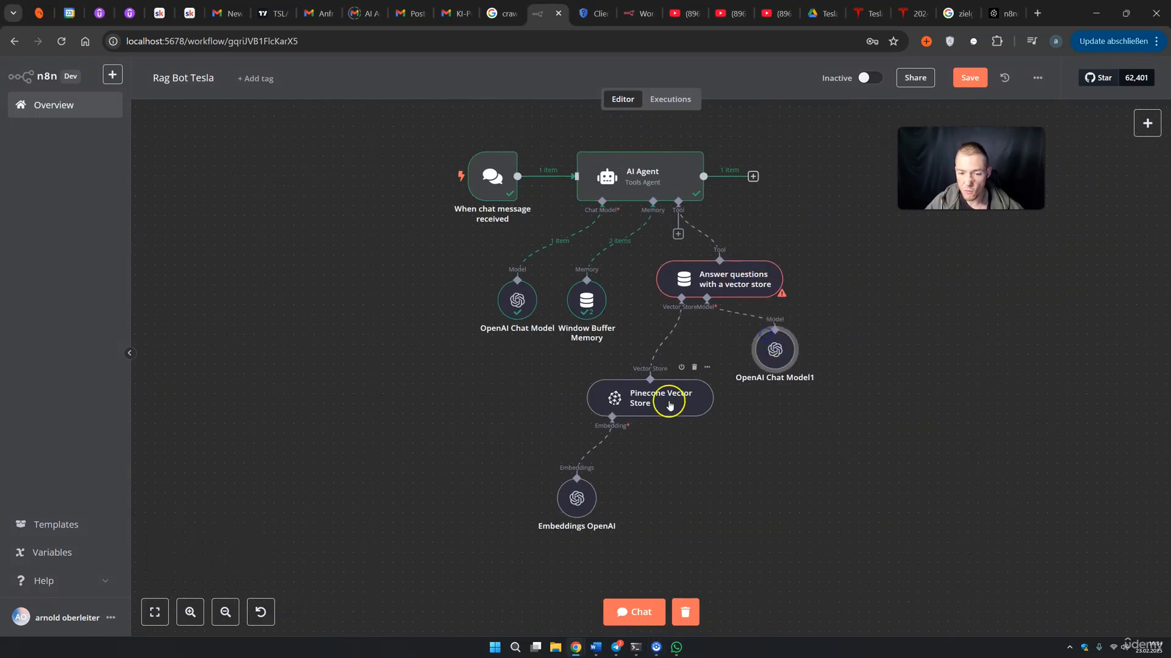
{"action": "left_click_drag", "start_coordinate": [669, 398], "coordinate": [689, 358]}
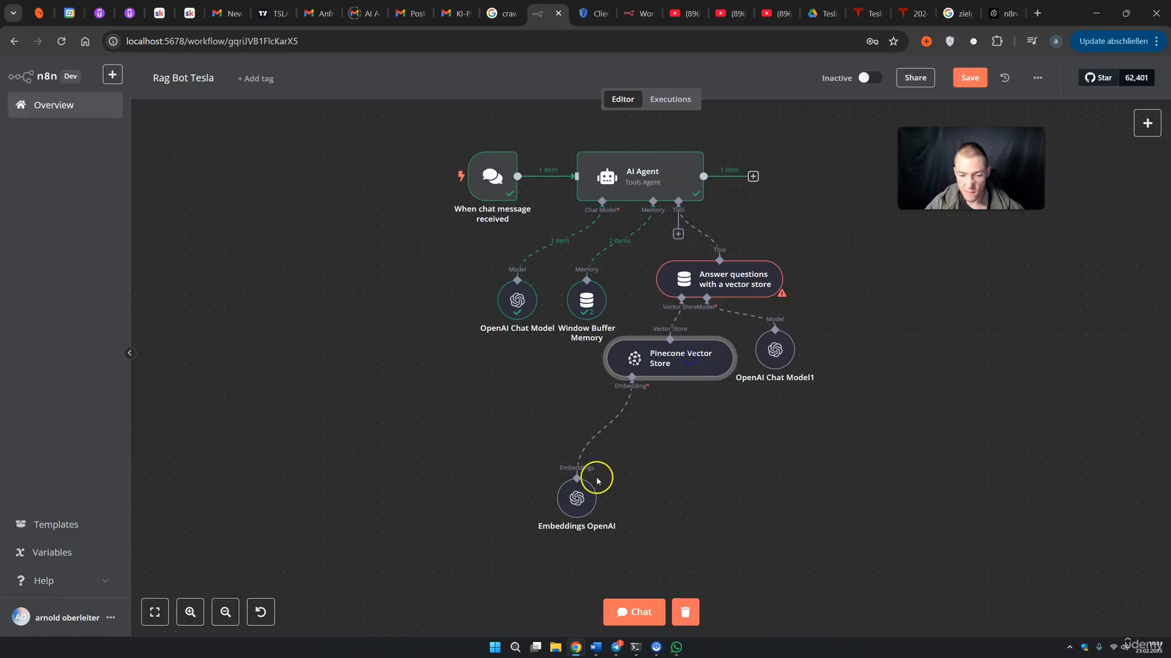
{"action": "left_click_drag", "start_coordinate": [597, 481], "coordinate": [626, 401]}
Set the question answer tool's data name to tyla_q and rename the node to tyla_q
{"action": "double_click", "coordinate": [726, 279]}
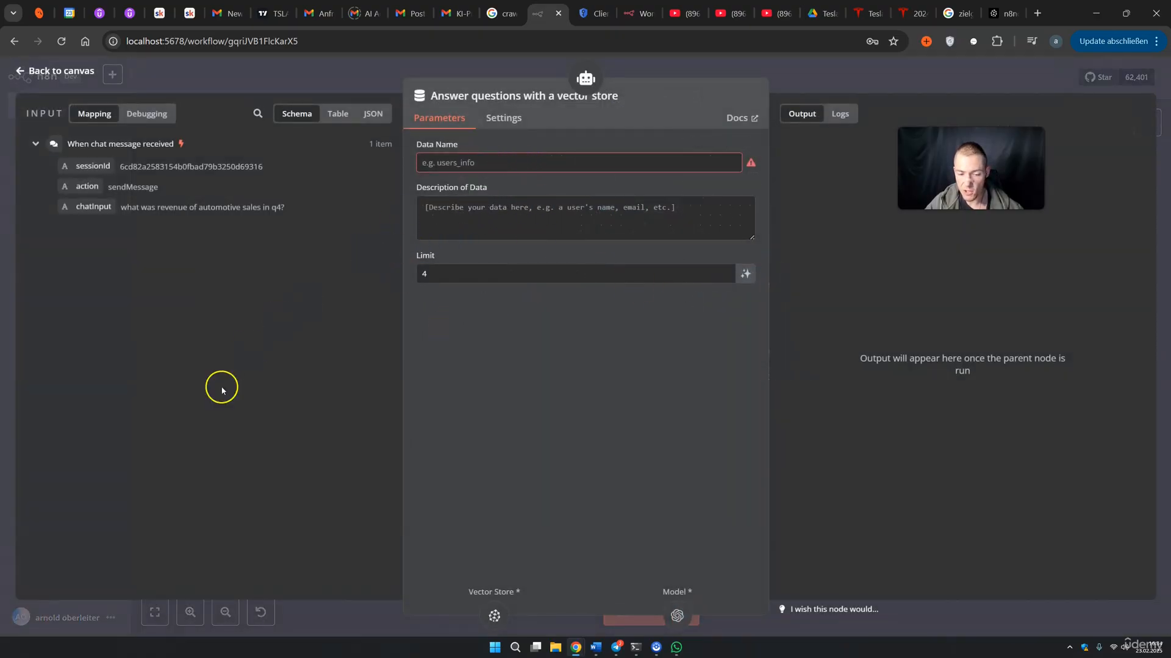
{"action": "left_click", "coordinate": [461, 166]}
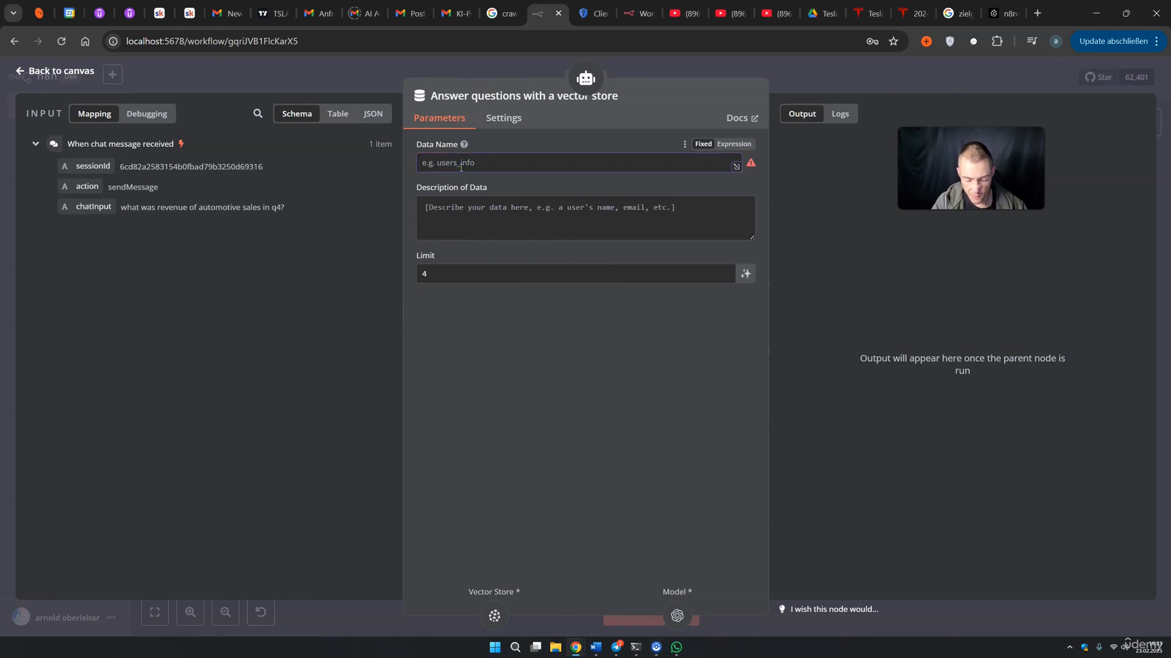
{"action": "type", "text": "tyla_q"}
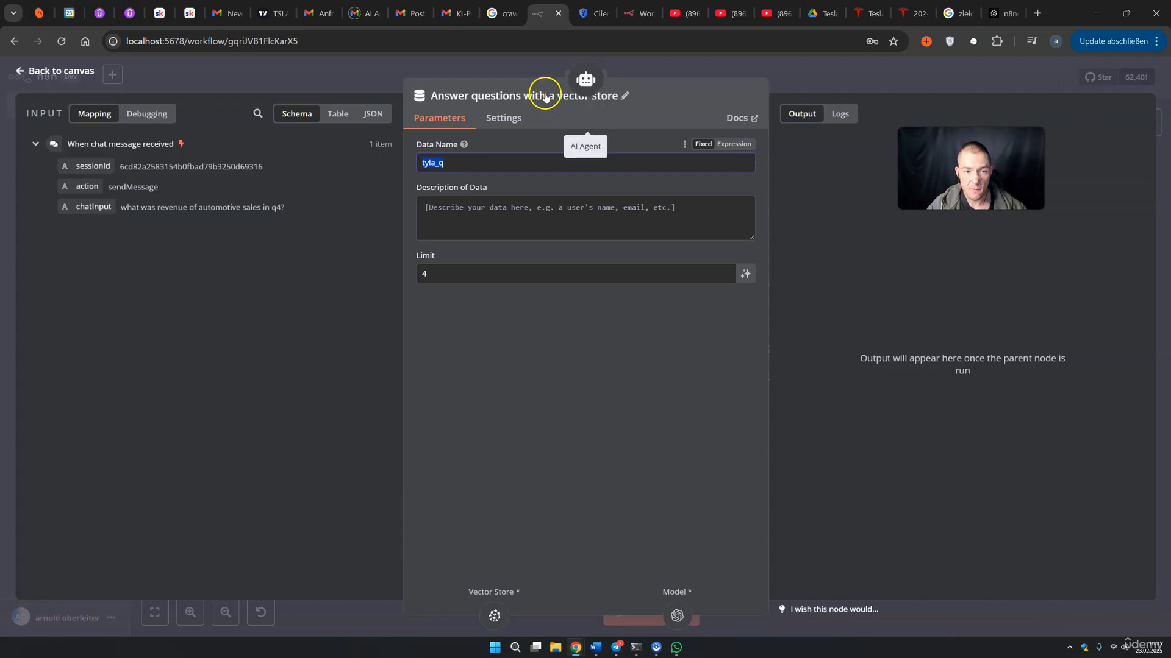
{"action": "left_click", "coordinate": [585, 95]}
{"action": "key", "text": "ctrl+a"}
{"action": "key", "text": "BackSpace"}
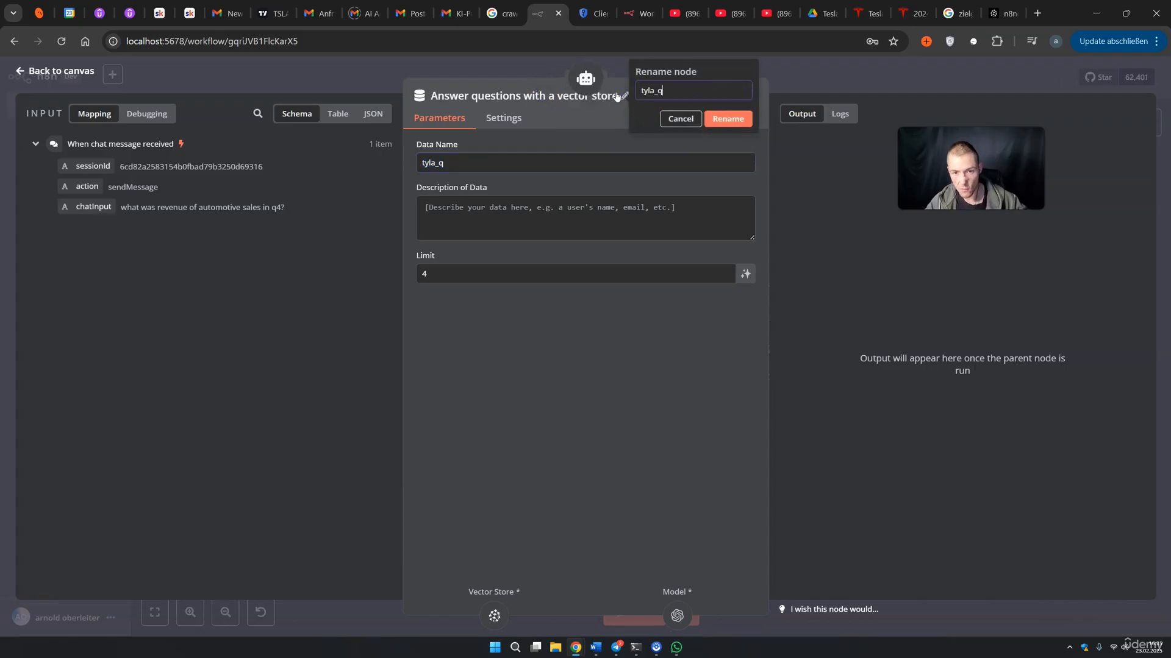
{"action": "left_click", "coordinate": [727, 119]}
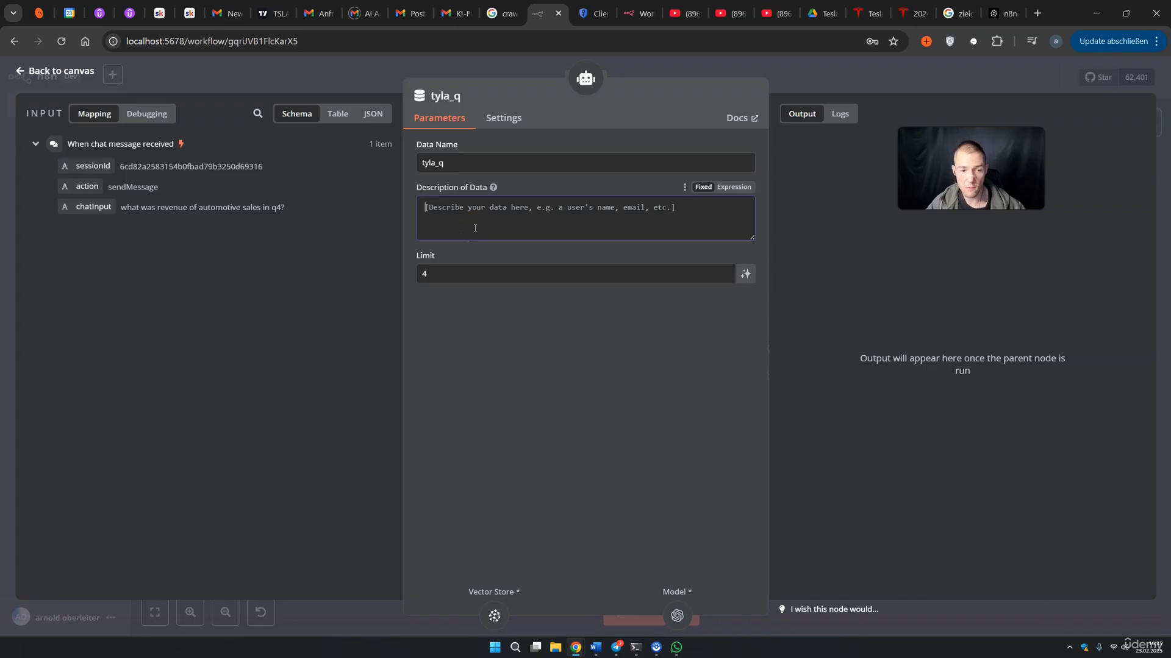
Describe the data as "Returns documents relatet to Tesla Q3 and Q4, the financials, outlook, marges and everything important from the earnings report" and save the workflow
{"action": "type", "text": "Returns documents relatet to Tesla Q3 and Q4, the financials, outlook, marges and everything important from the earnings report"}
{"action": "left_click_drag", "start_coordinate": [469, 208], "coordinate": [514, 208]}
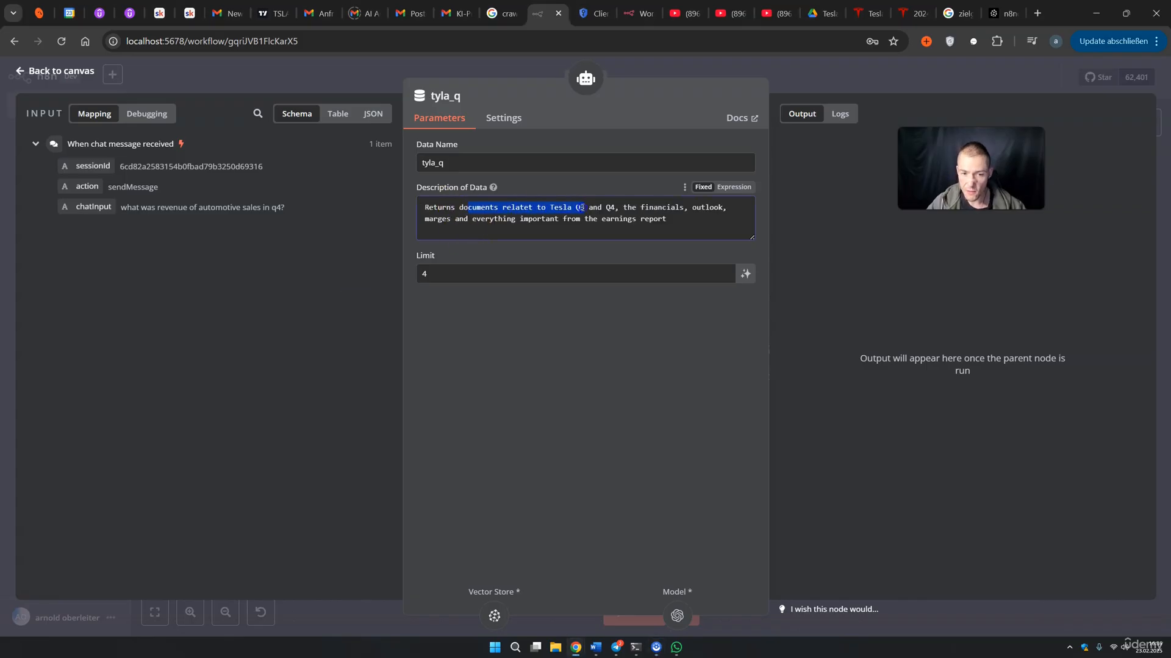
{"action": "left_click_drag", "start_coordinate": [631, 208], "coordinate": [677, 208]}
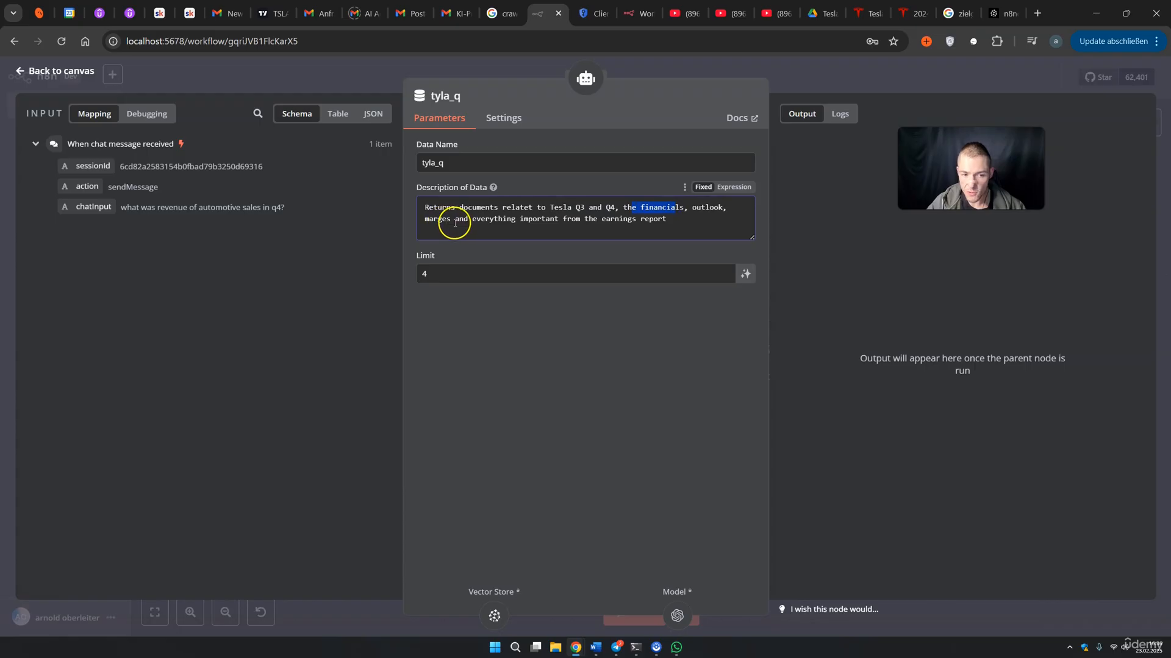
{"action": "left_click_drag", "start_coordinate": [456, 219], "coordinate": [533, 219]}
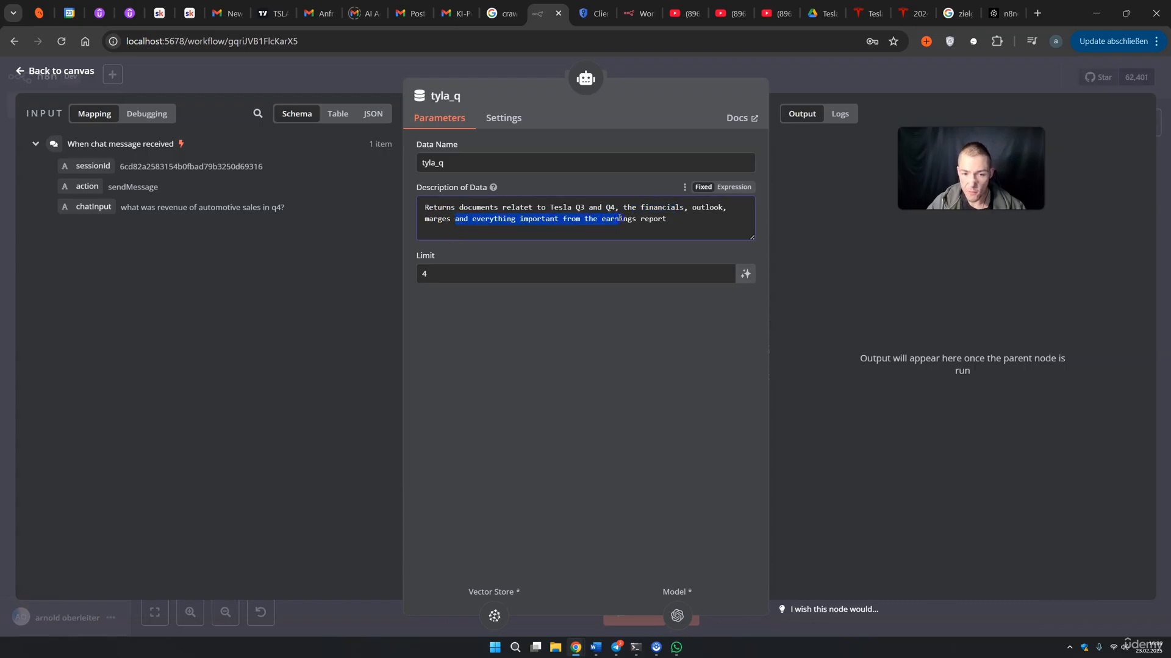
{"action": "left_click", "coordinate": [674, 223]}
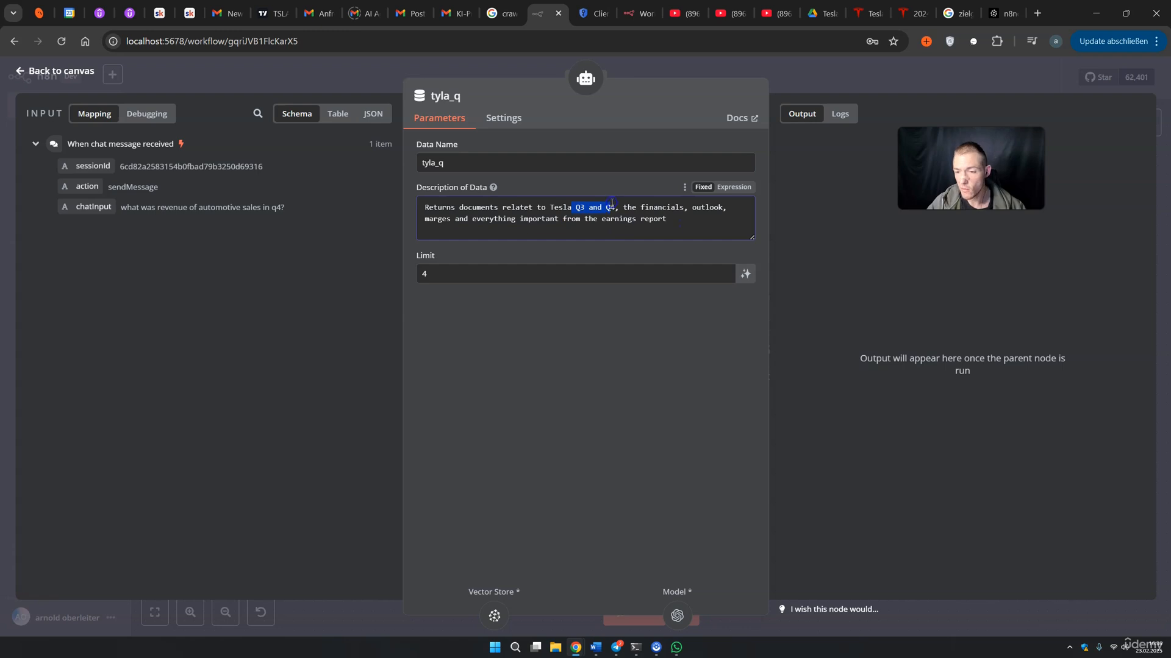
{"action": "left_click_drag", "start_coordinate": [612, 203], "coordinate": [607, 204]}
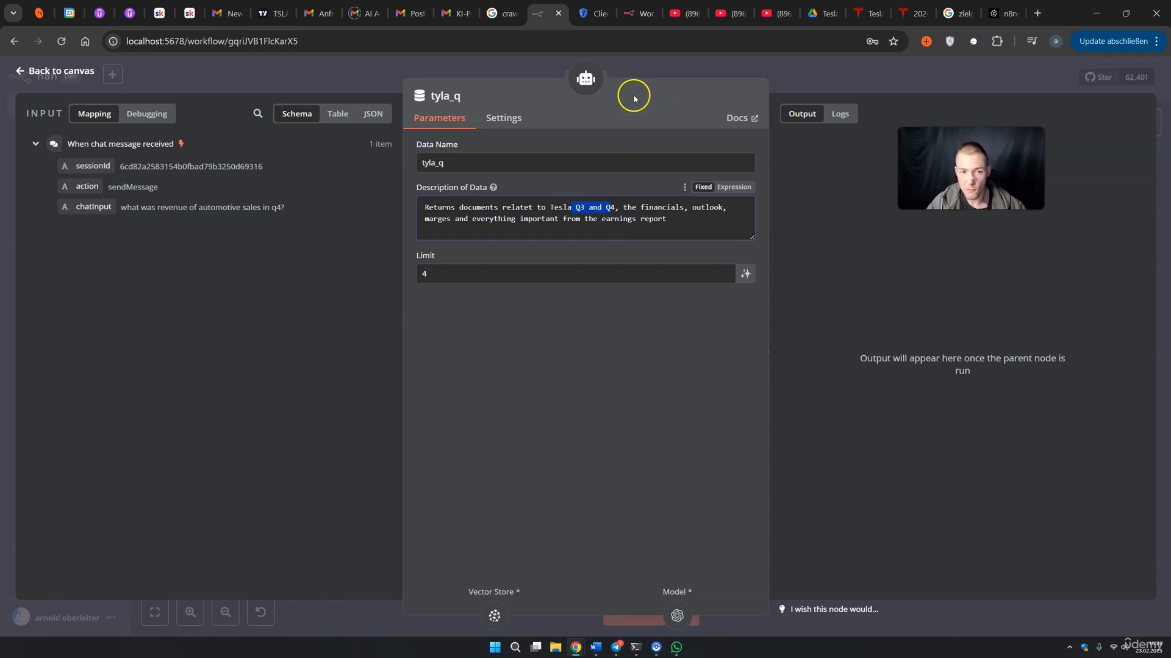
{"action": "left_click", "coordinate": [805, 92]}
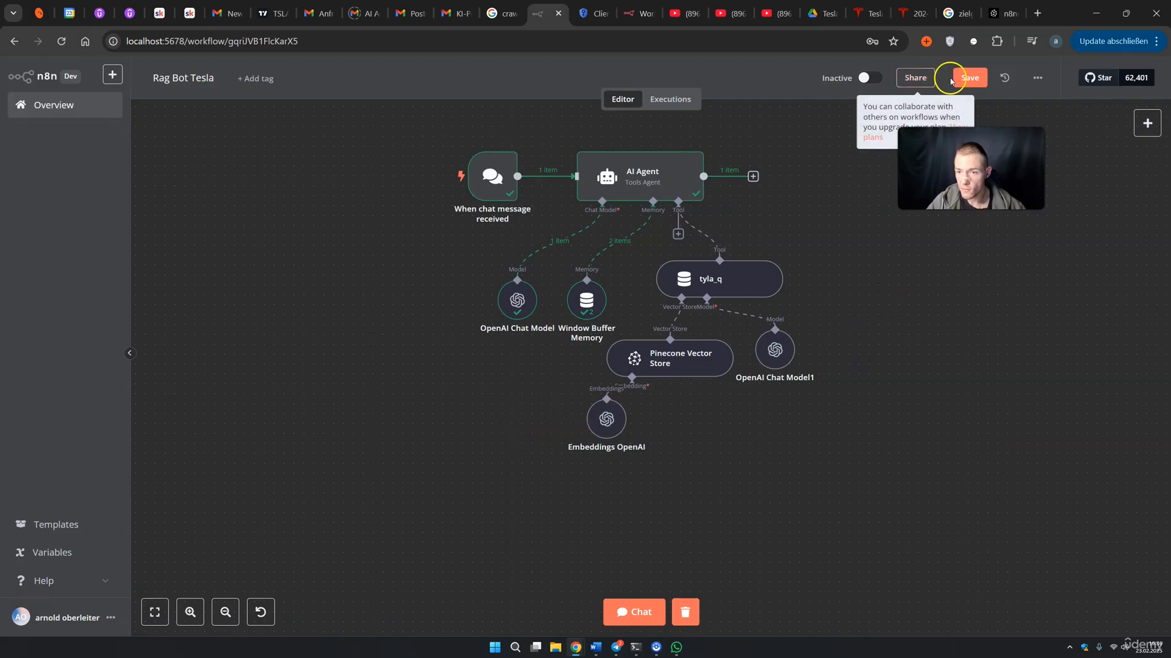
{"action": "left_click", "coordinate": [964, 78]}
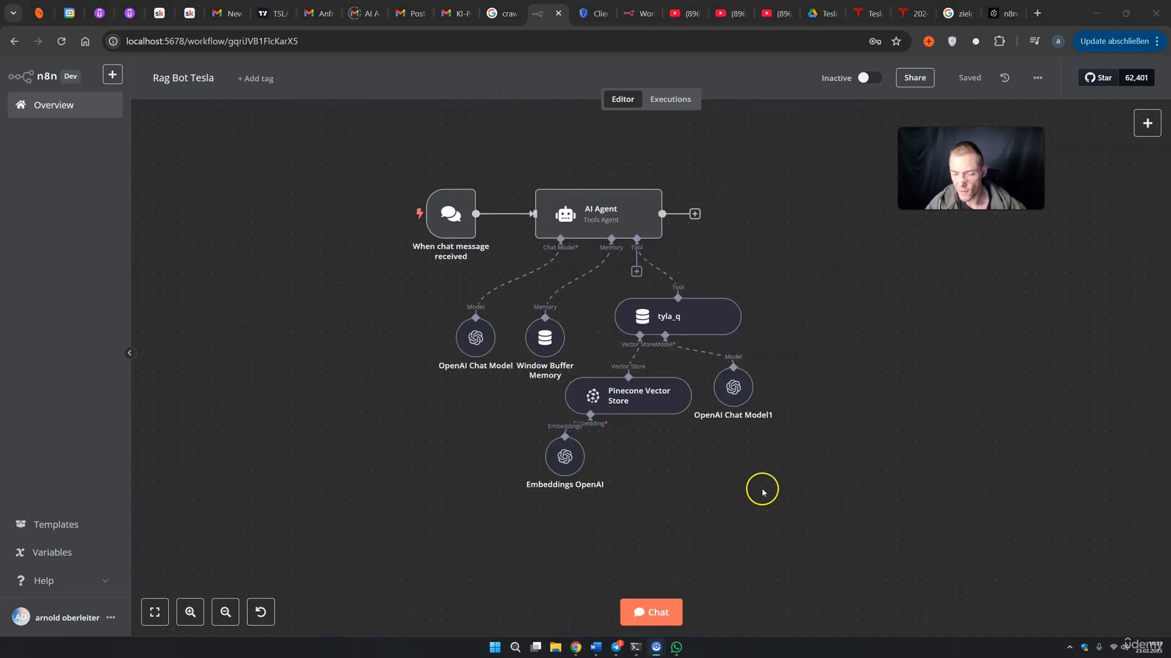
Add a Pinecone Namespace option to the Pinecone Vector Store node and set it to tslan8n, copied from the n8ncoursetsla index in Pinecone
{"action": "left_click", "coordinate": [683, 333]}
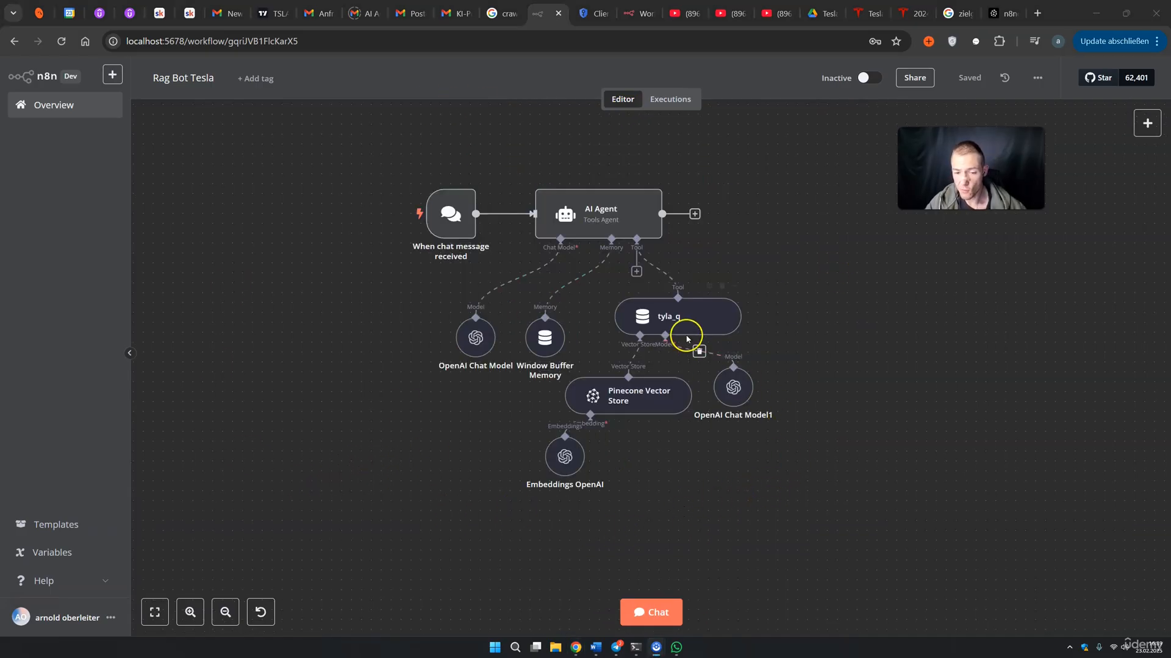
{"action": "double_click", "coordinate": [631, 404]}
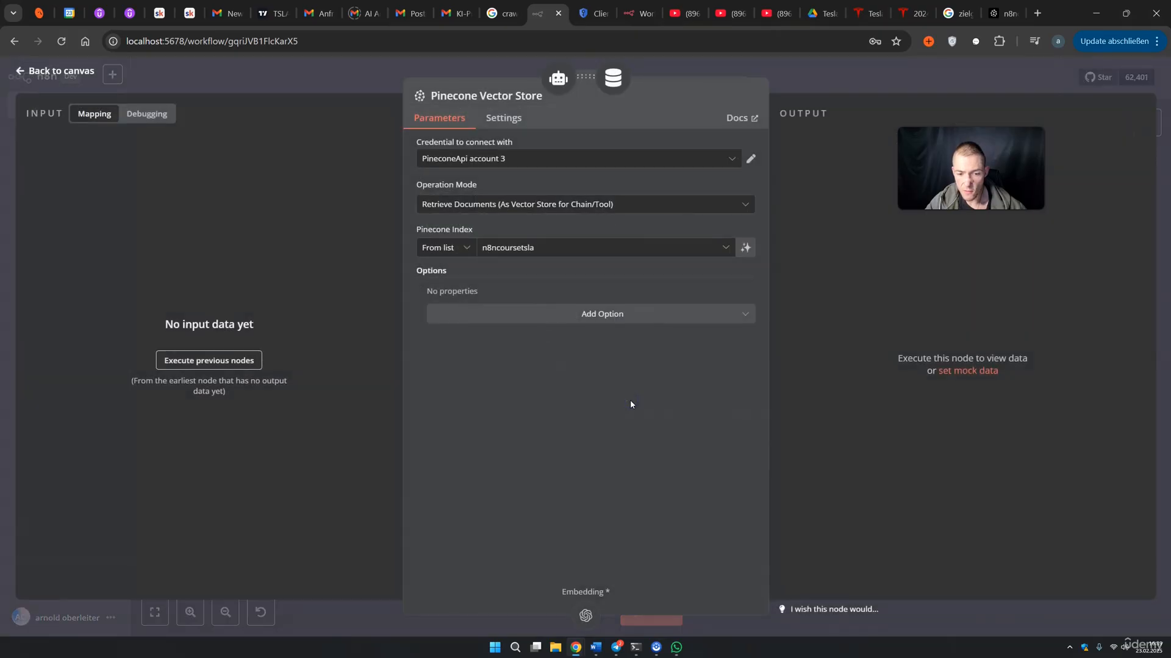
{"action": "left_click", "coordinate": [599, 323]}
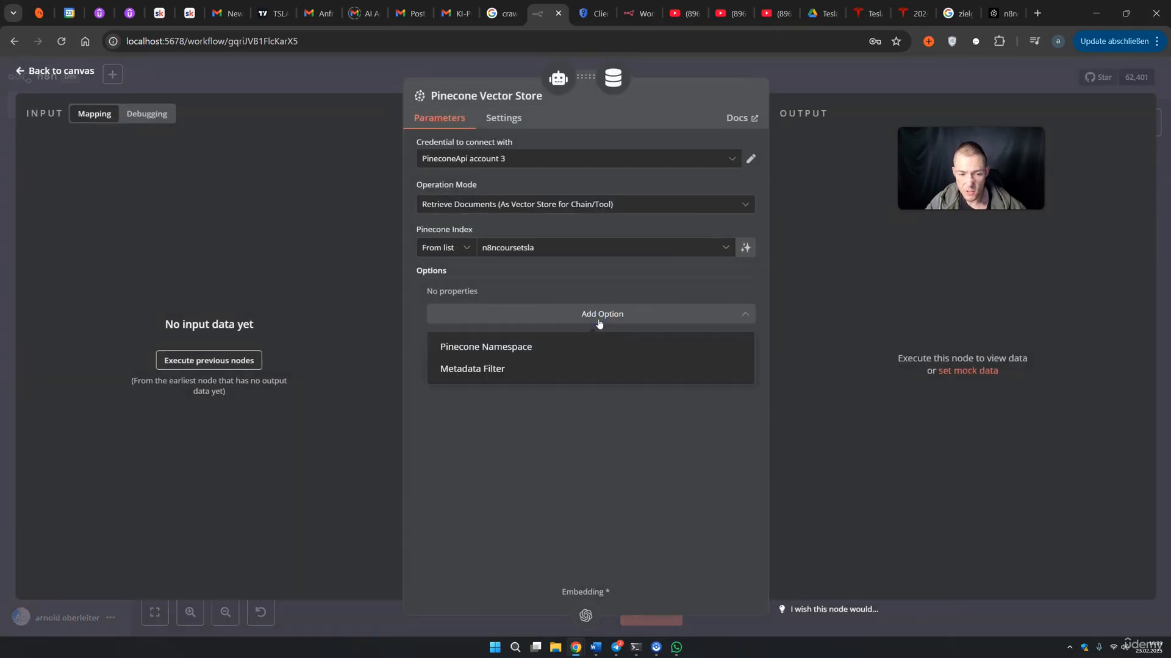
{"action": "left_click", "coordinate": [501, 349]}
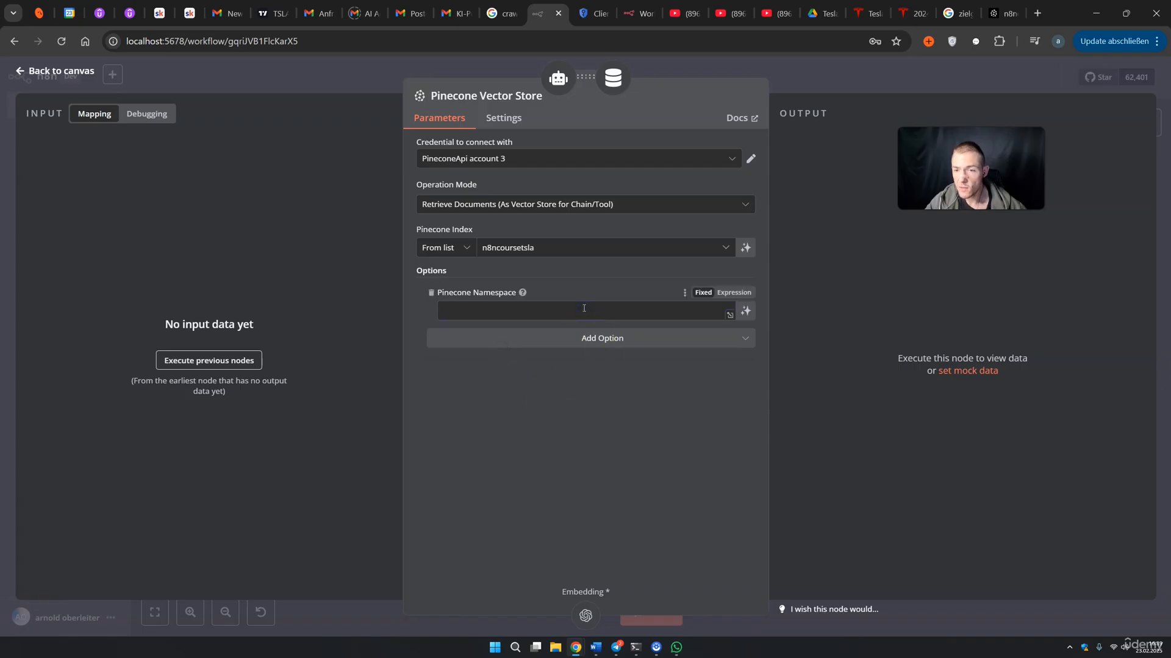
{"action": "left_click", "coordinate": [1002, 13]}
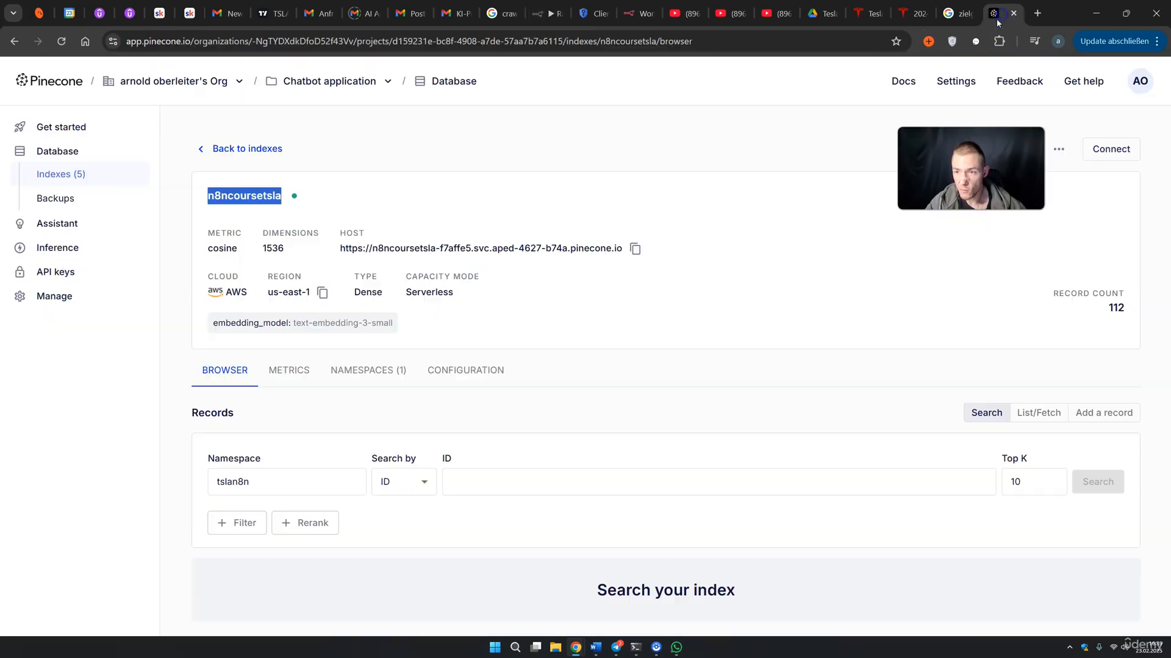
{"action": "left_click", "coordinate": [392, 373]}
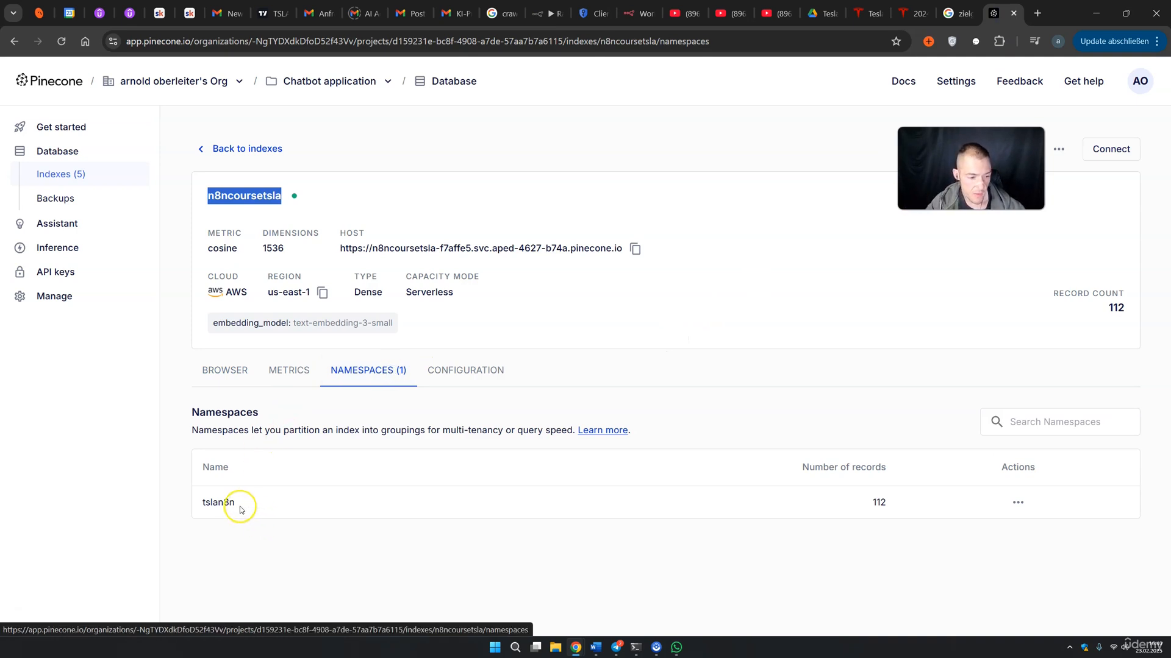
{"action": "left_click_drag", "start_coordinate": [236, 503], "coordinate": [212, 505]}
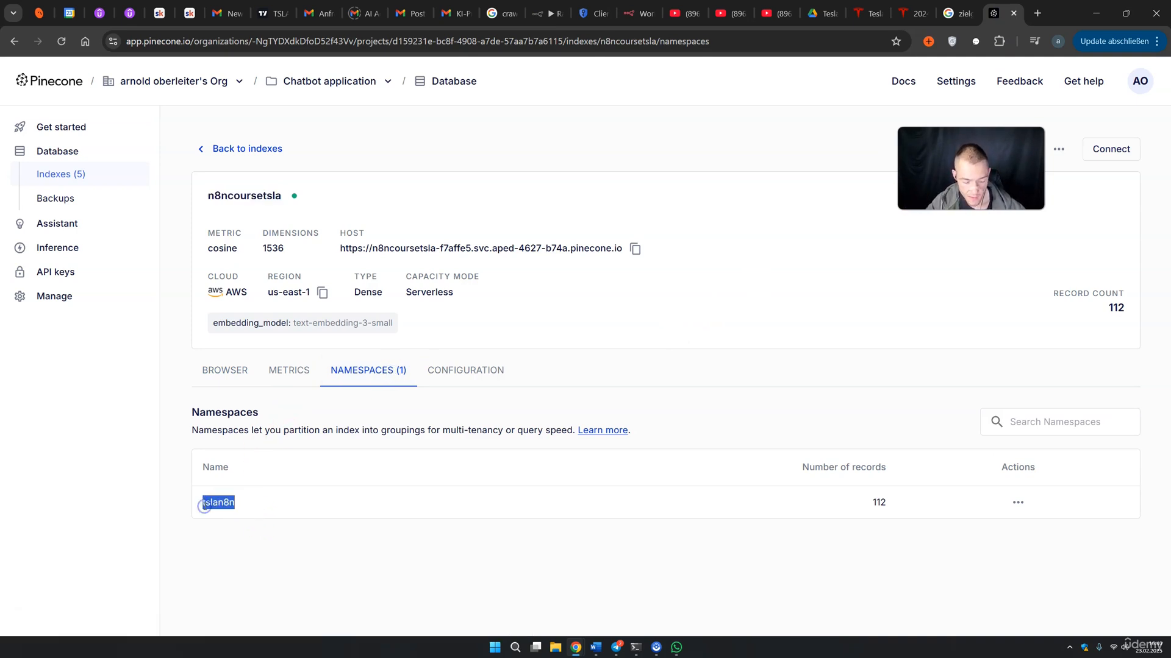
{"action": "left_click", "coordinate": [536, 13]}
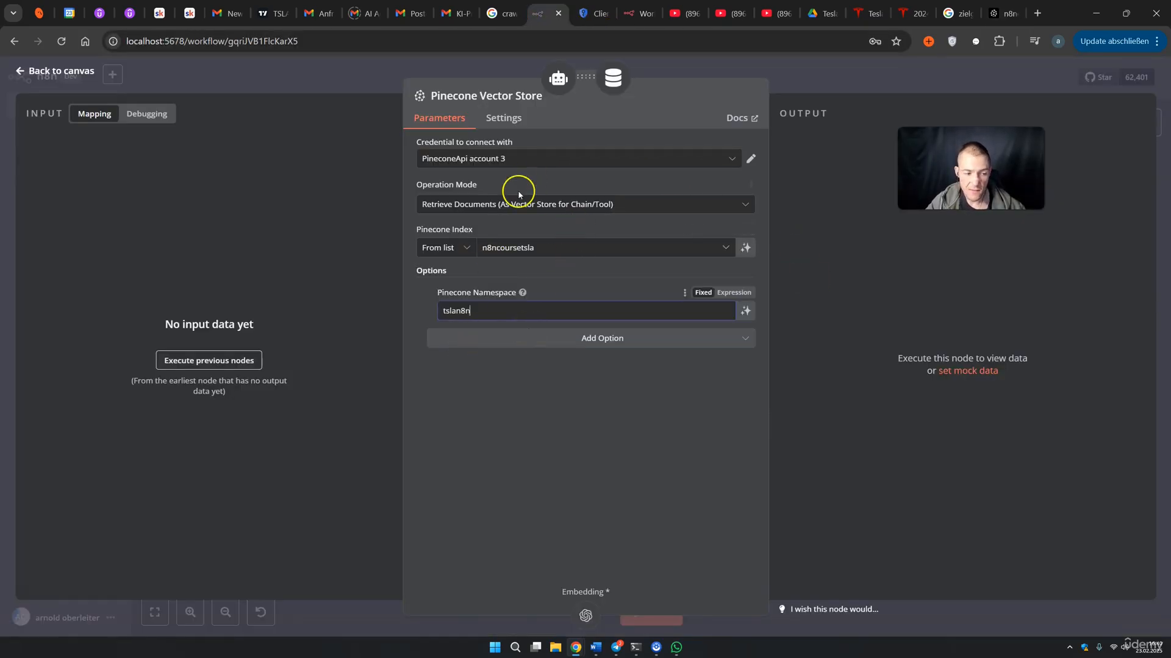
{"action": "left_click", "coordinate": [799, 347]}
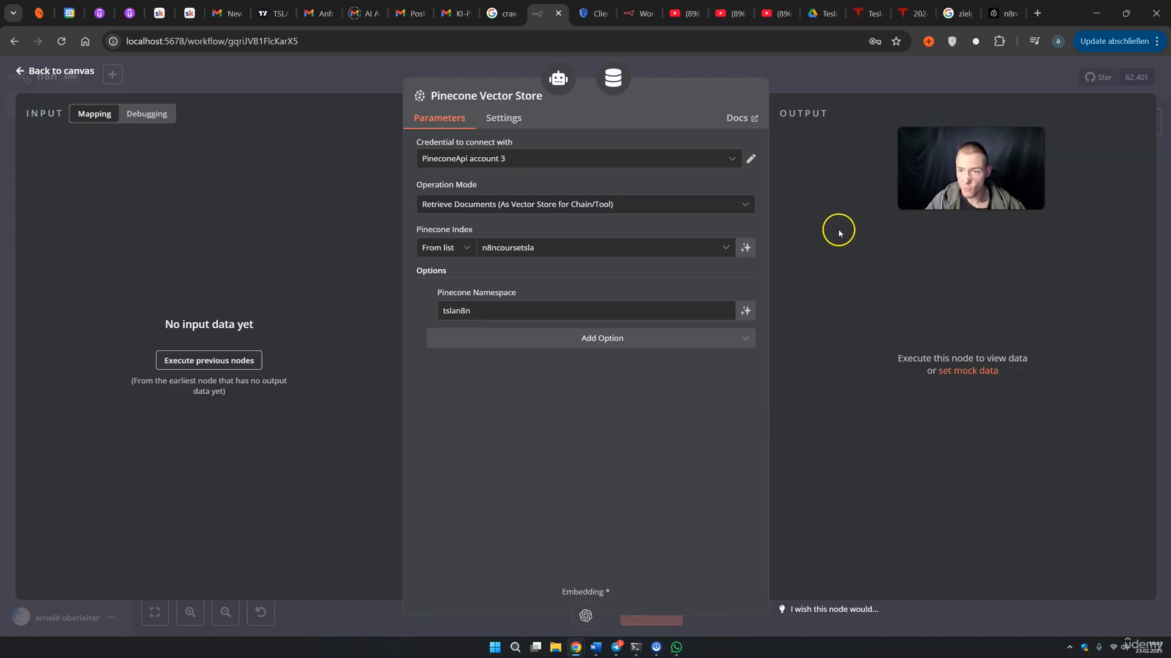
Review the source reports on Tesla's quarterly disclosure page and in the Tesla Earnings folder in Google Drive, and return to n8n
{"action": "left_click", "coordinate": [867, 18]}
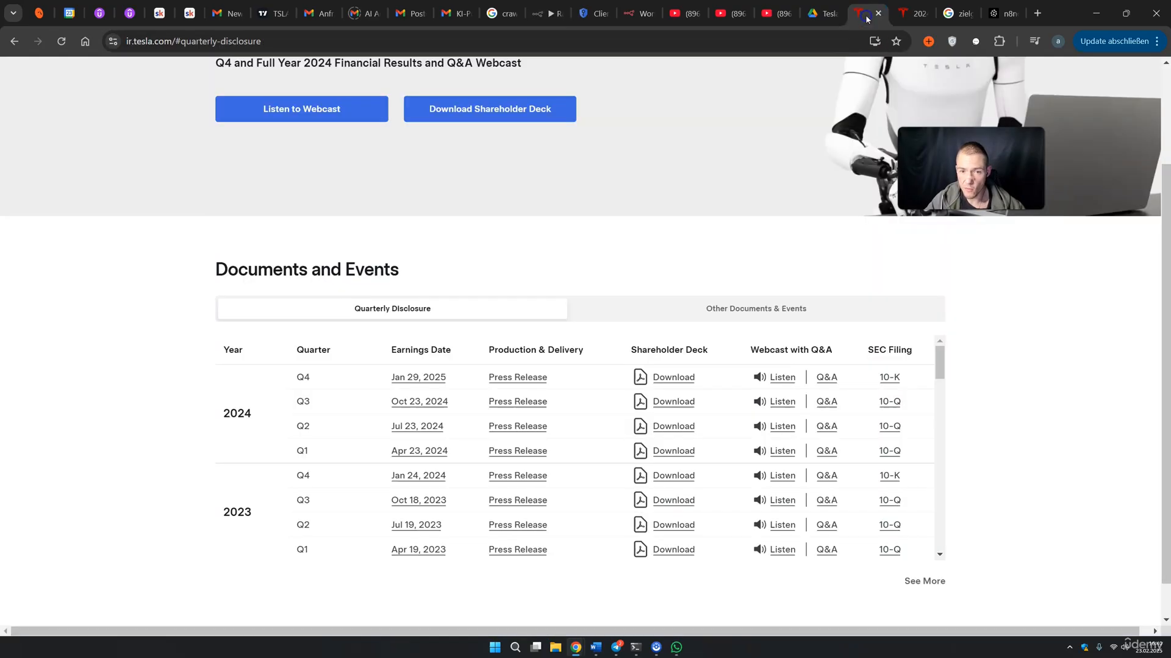
{"action": "left_click", "coordinate": [822, 16]}
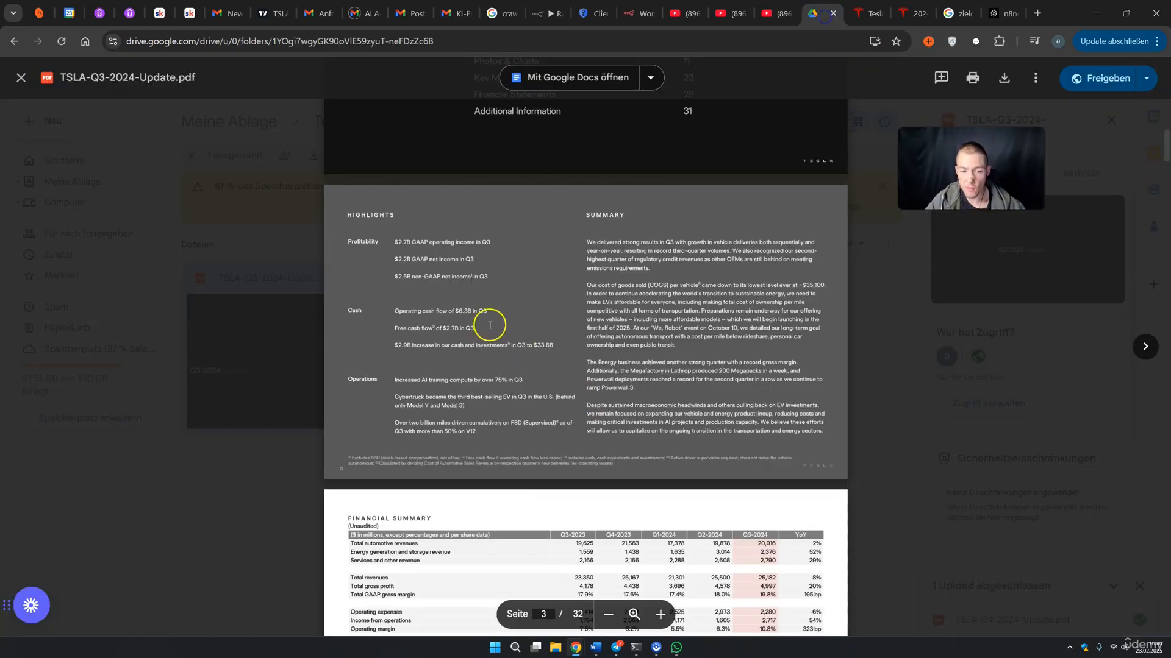
{"action": "left_click", "coordinate": [868, 317]}
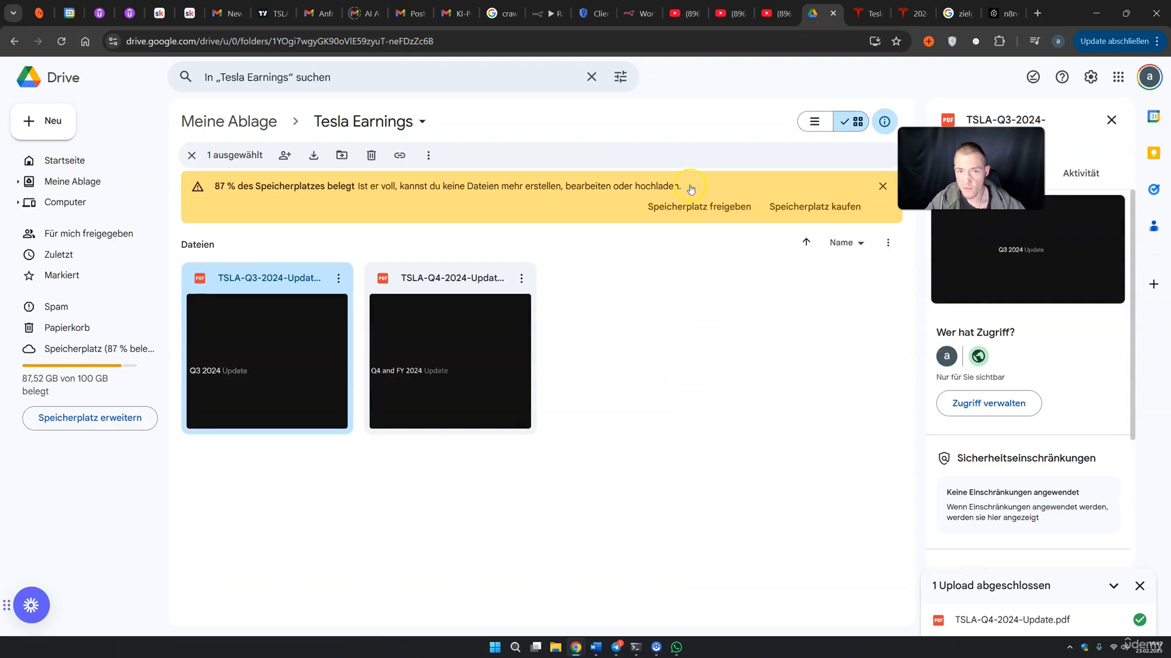
{"action": "left_click", "coordinate": [546, 13]}
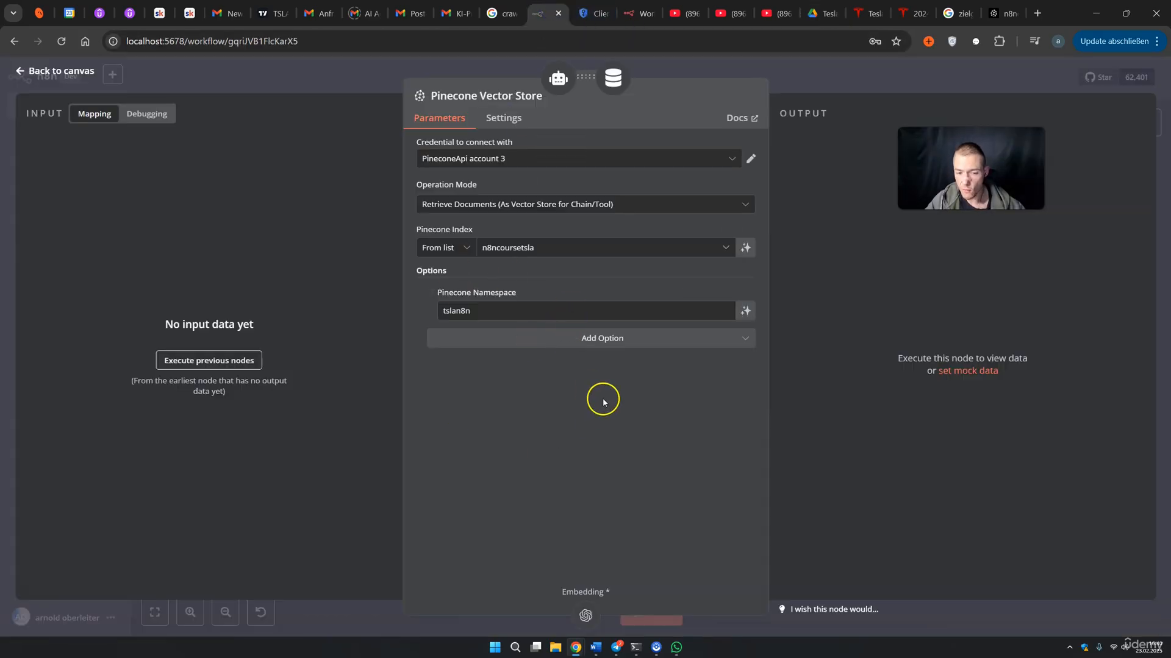
Save the workflow and test it by asking in the chat "what was total revenue in q3?"
{"action": "left_click", "coordinate": [826, 81]}
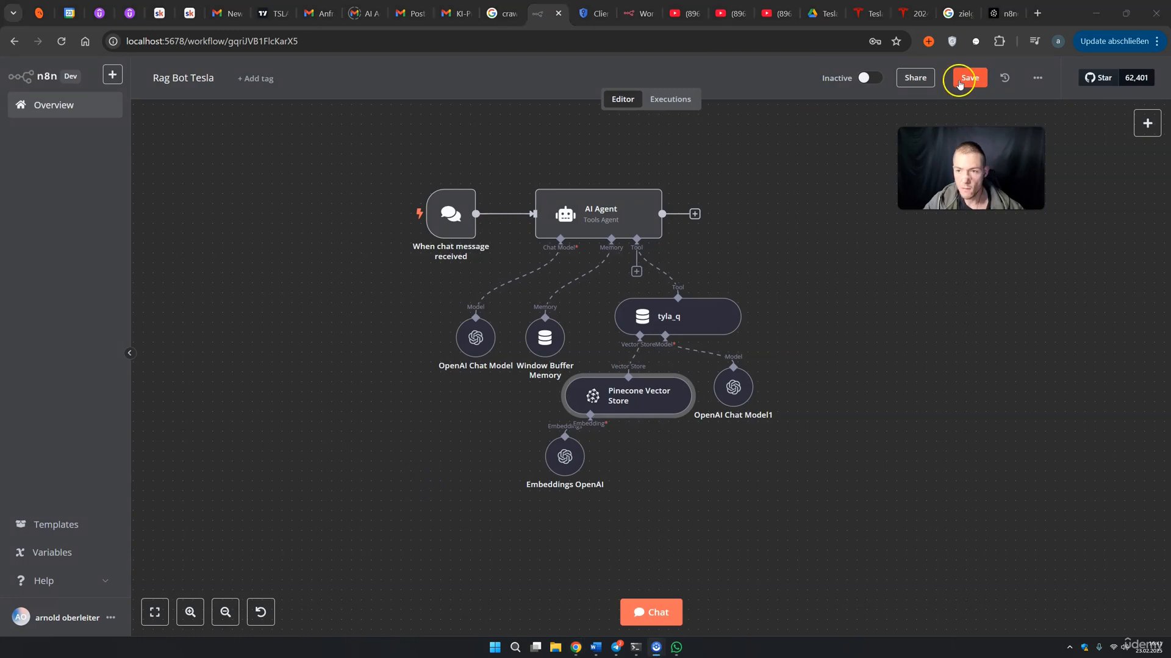
{"action": "left_click", "coordinate": [959, 81]}
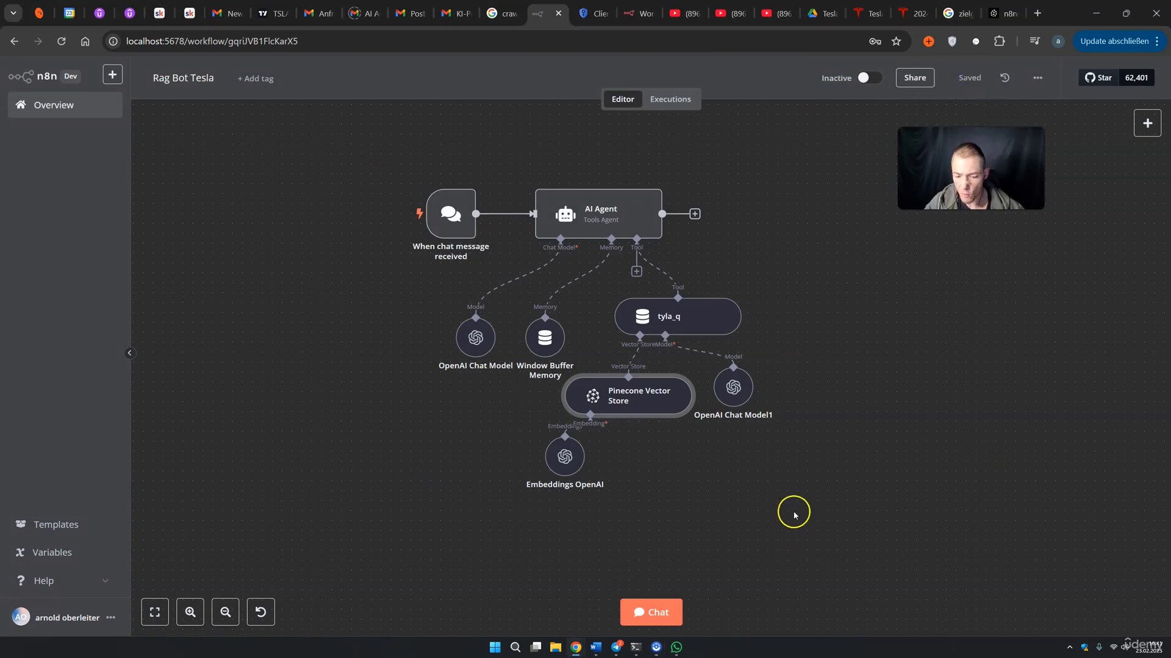
{"action": "left_click", "coordinate": [674, 620]}
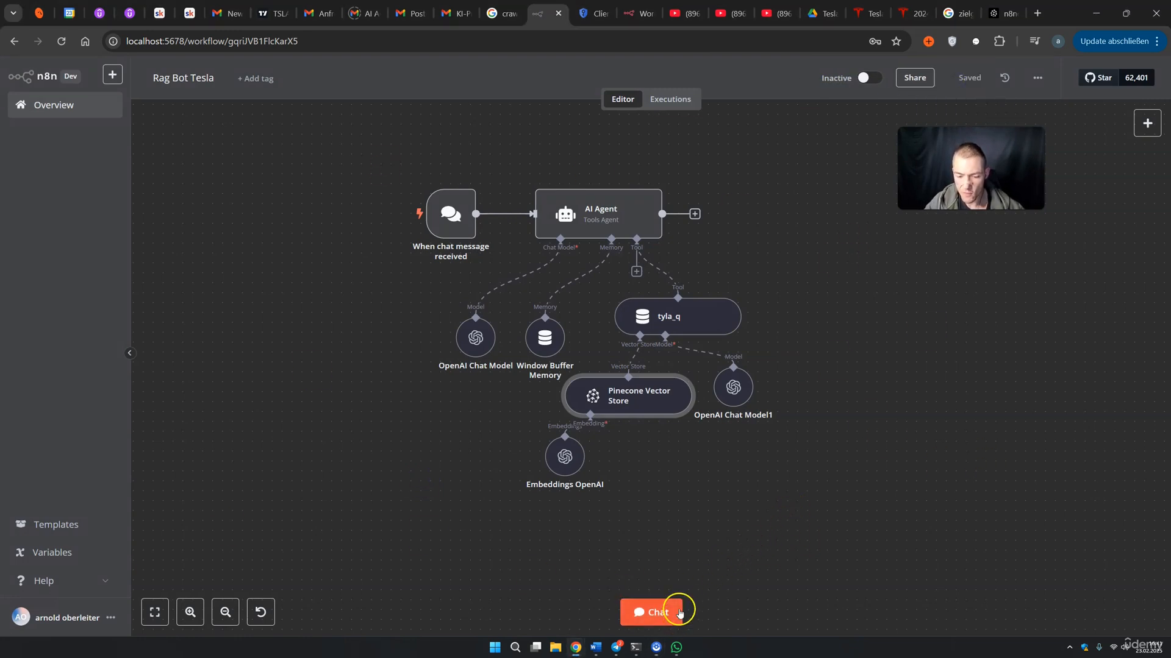
{"action": "left_click_drag", "start_coordinate": [626, 465], "coordinate": [626, 342]}
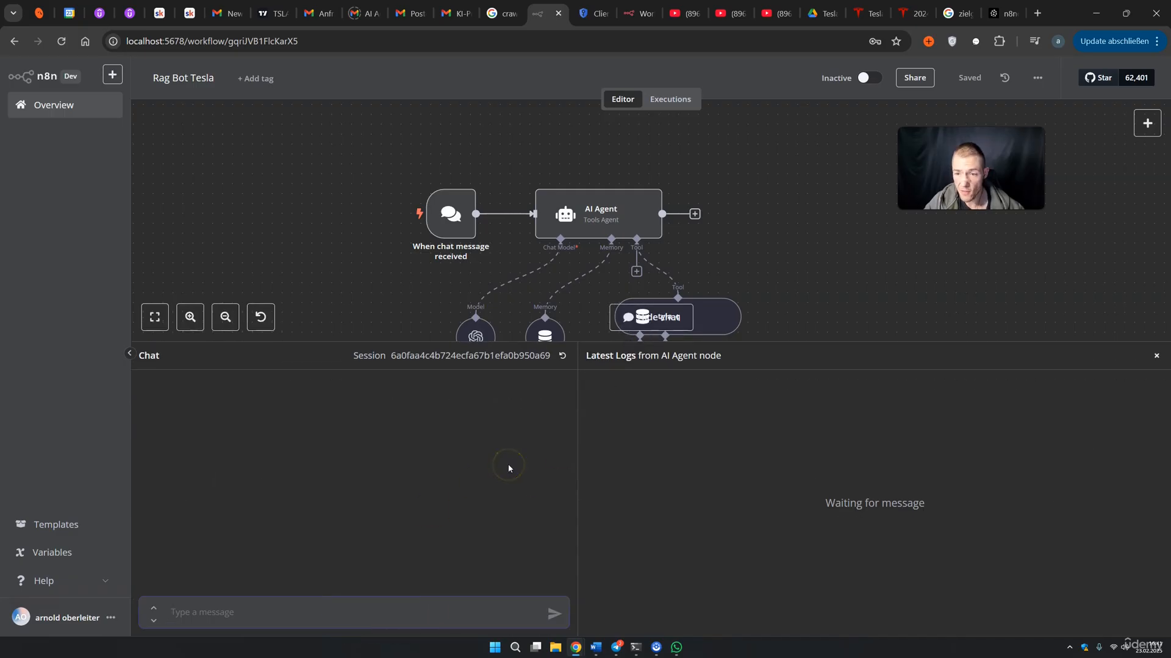
{"action": "type", "text": "wha"}
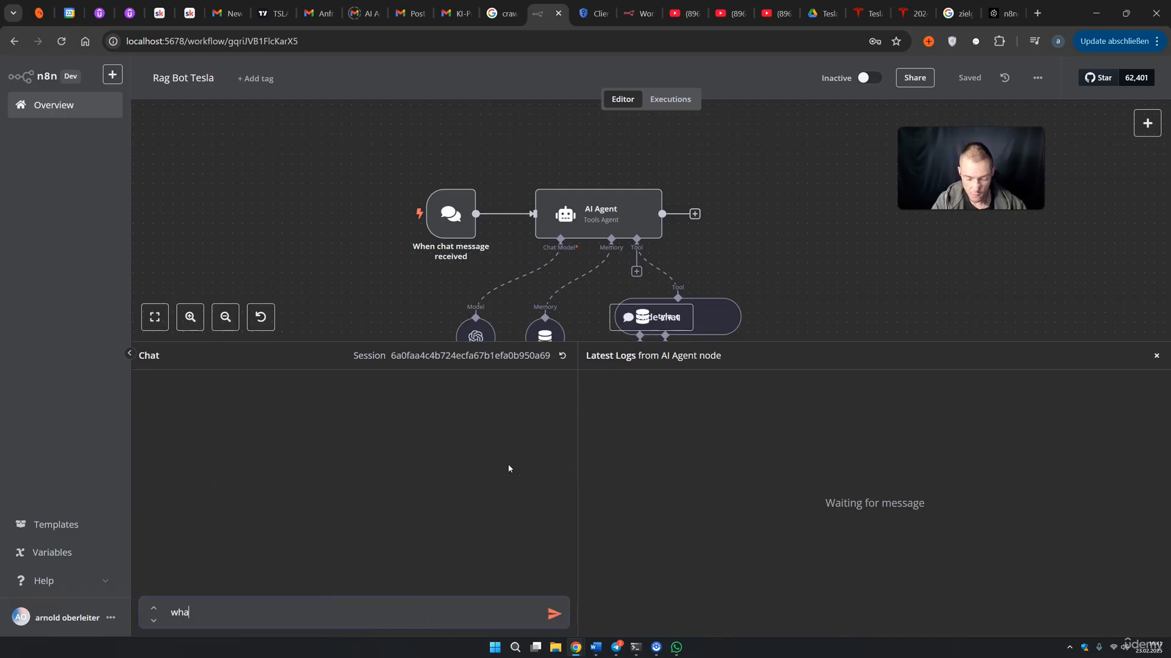
{"action": "type", "text": "t was "}
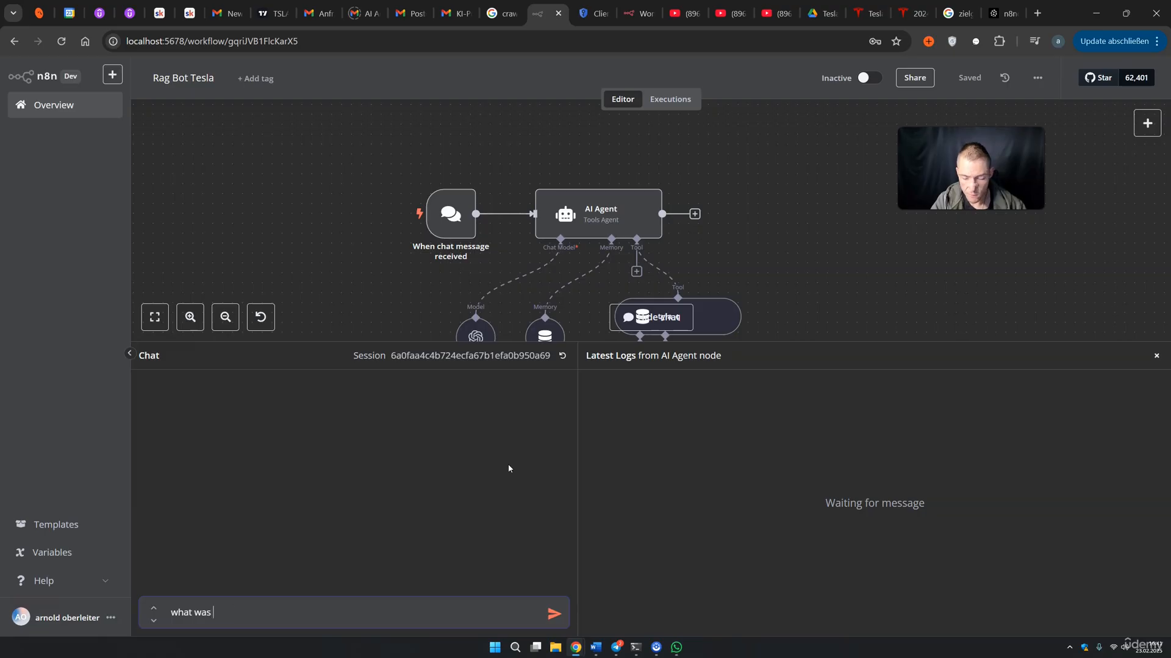
{"action": "type", "text": "total revenue in "}
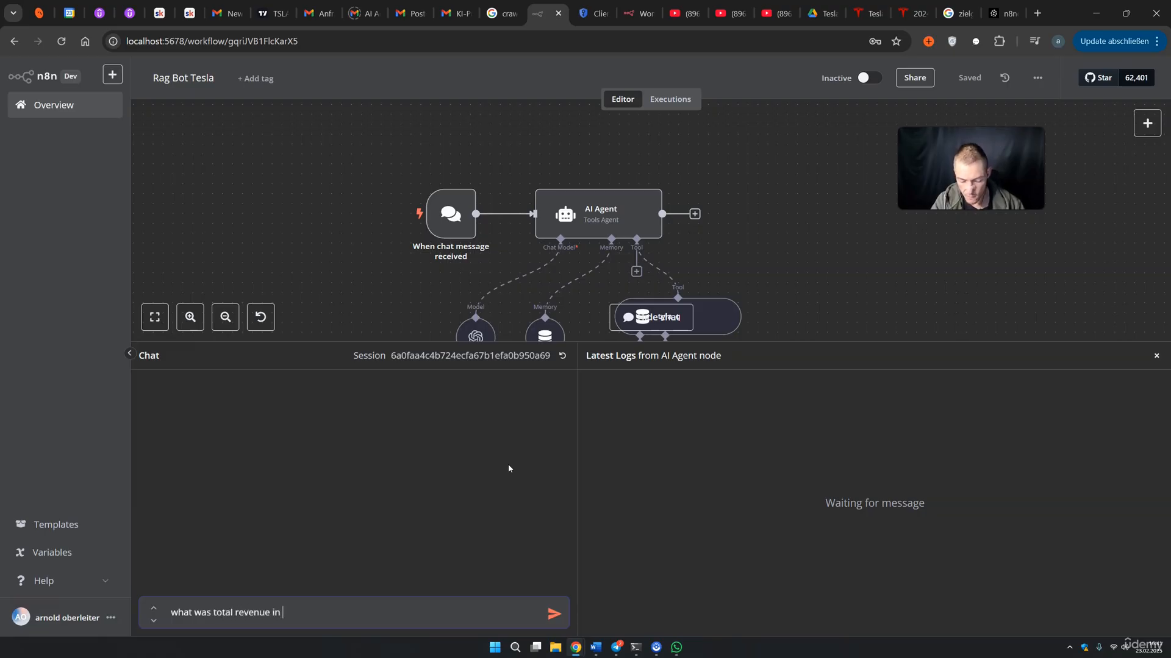
{"action": "type", "text": "q3?"}
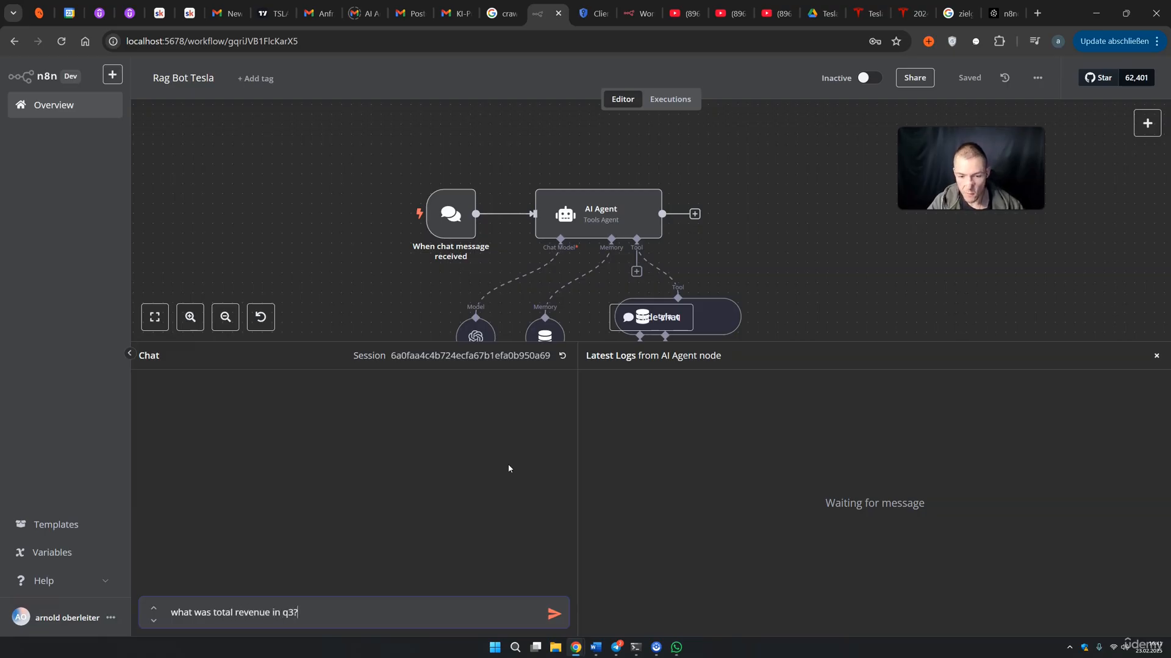
{"action": "key", "text": "Return"}
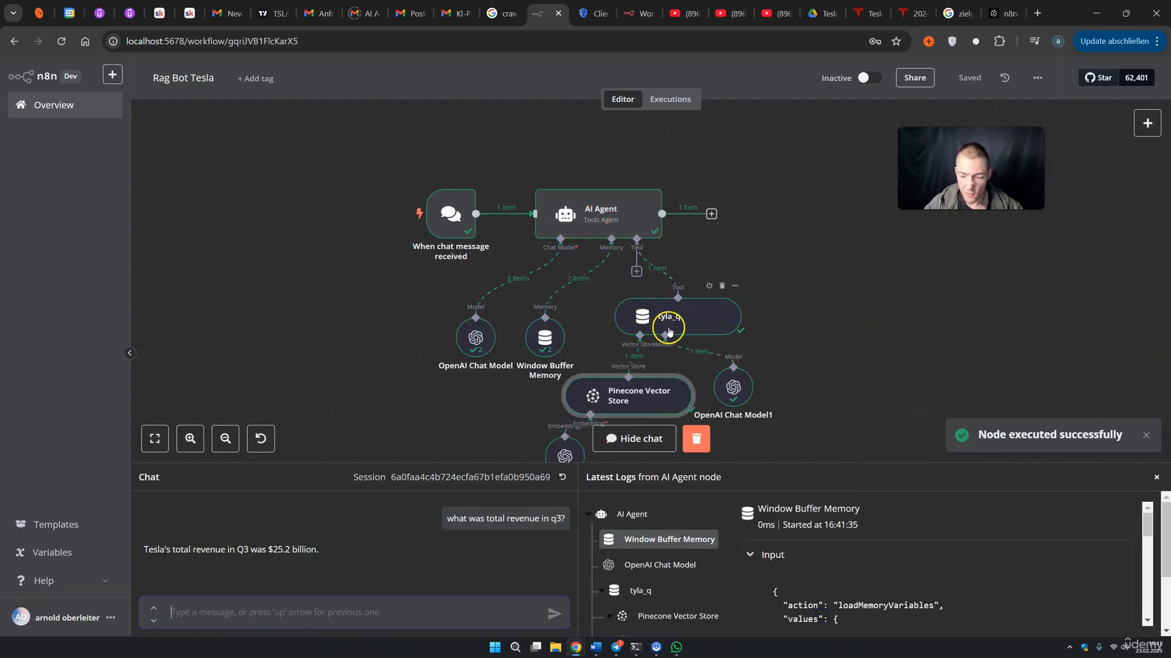
Compare the chat answer with the Q3-2024 total revenues in the financial summary of the TSLA-Q3-2024 update PDF in Google Drive
{"action": "left_click_drag", "start_coordinate": [174, 546], "coordinate": [191, 551]}
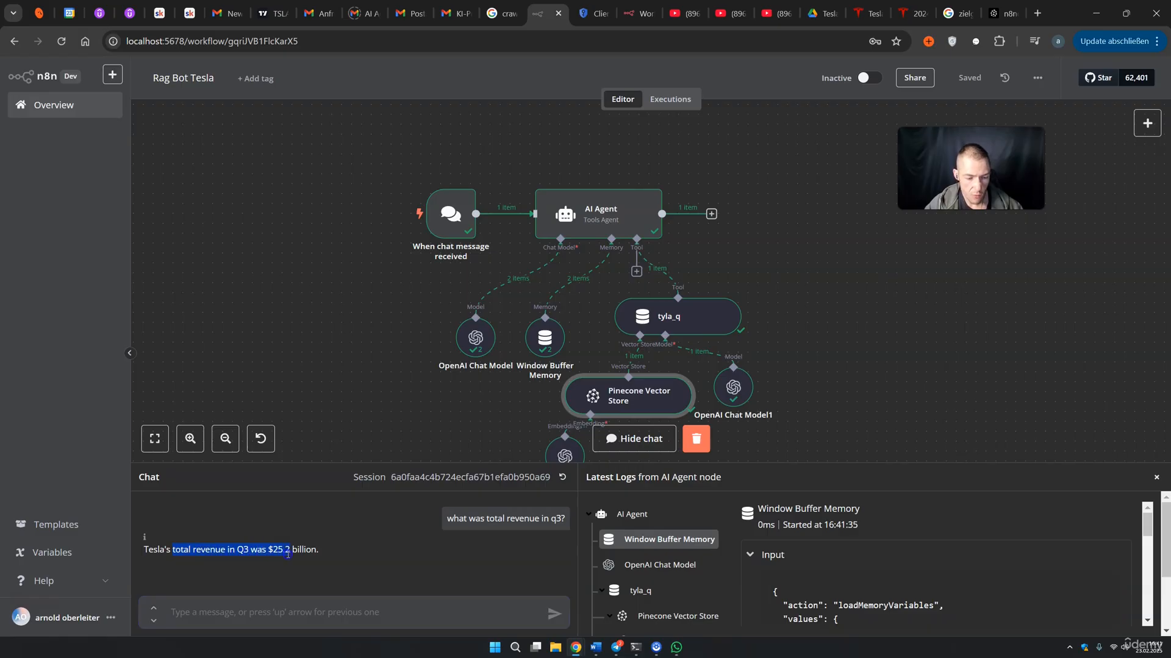
{"action": "left_click_drag", "start_coordinate": [313, 553], "coordinate": [317, 550]}
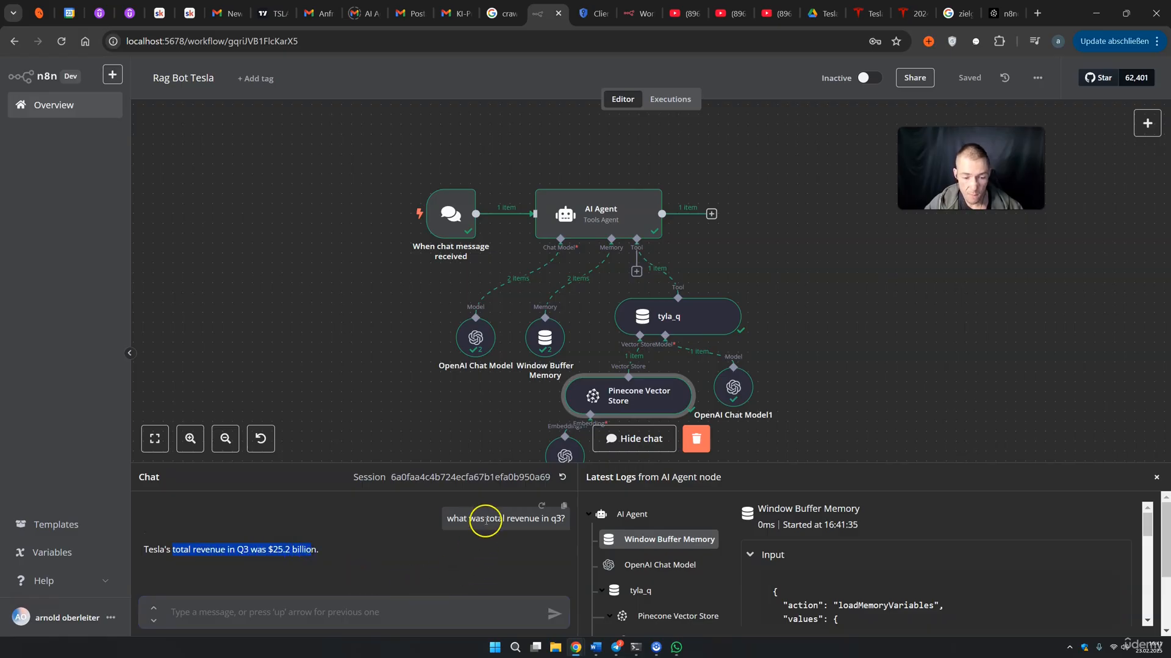
{"action": "left_click", "coordinate": [466, 518]}
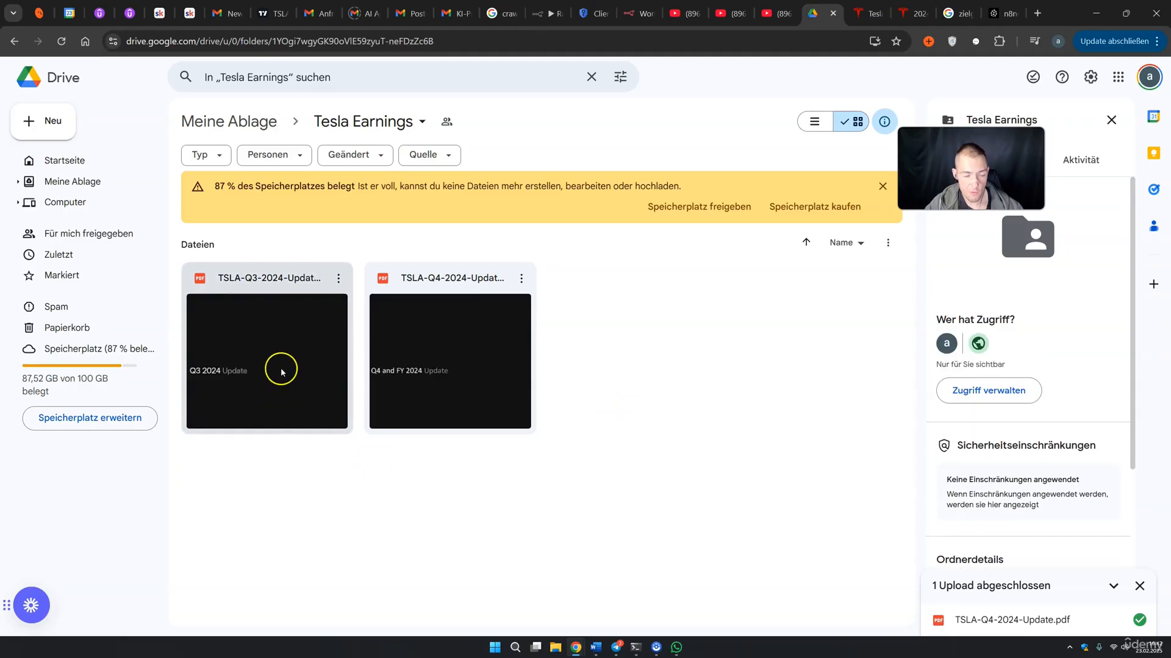
{"action": "double_click", "coordinate": [281, 372]}
{"action": "scroll", "coordinate": [633, 358], "scroll_direction": "down", "scroll_amount": 10}
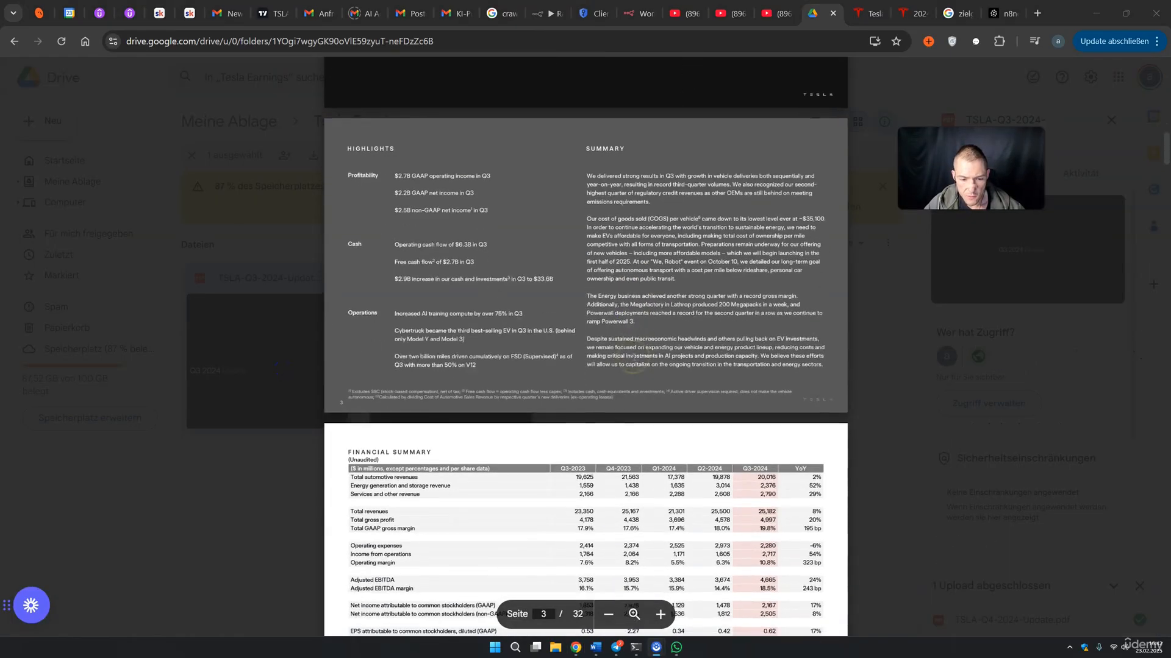
{"action": "scroll", "coordinate": [634, 358], "scroll_direction": "down", "scroll_amount": 1}
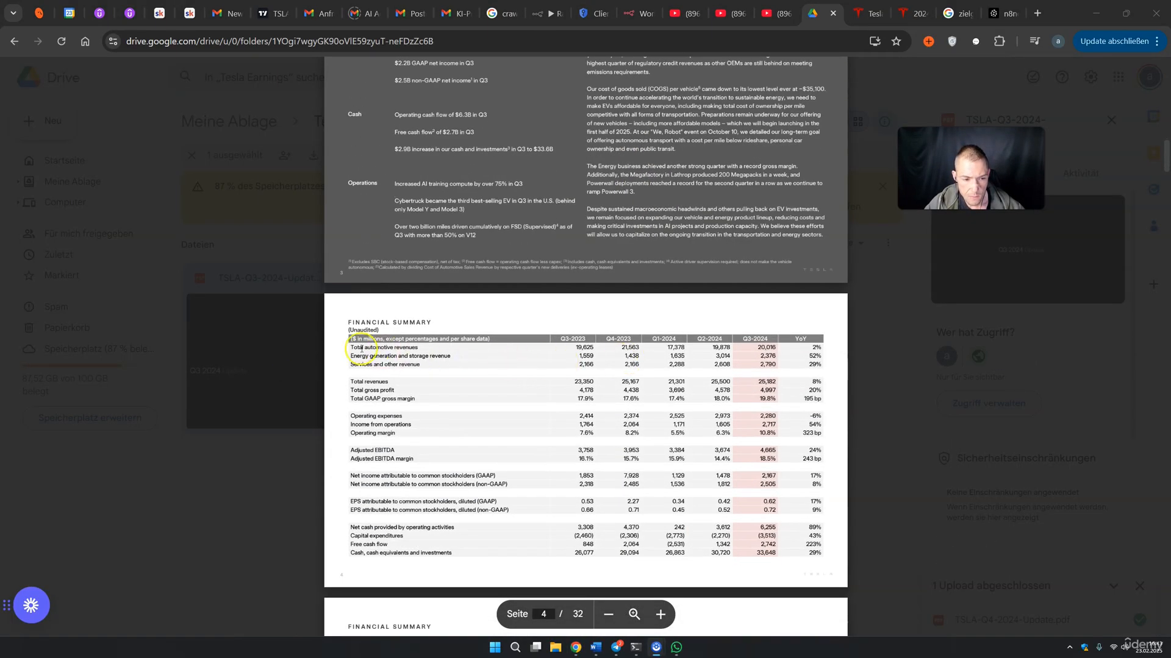
{"action": "left_click_drag", "start_coordinate": [361, 349], "coordinate": [408, 348]}
{"action": "left_click_drag", "start_coordinate": [351, 383], "coordinate": [387, 382]}
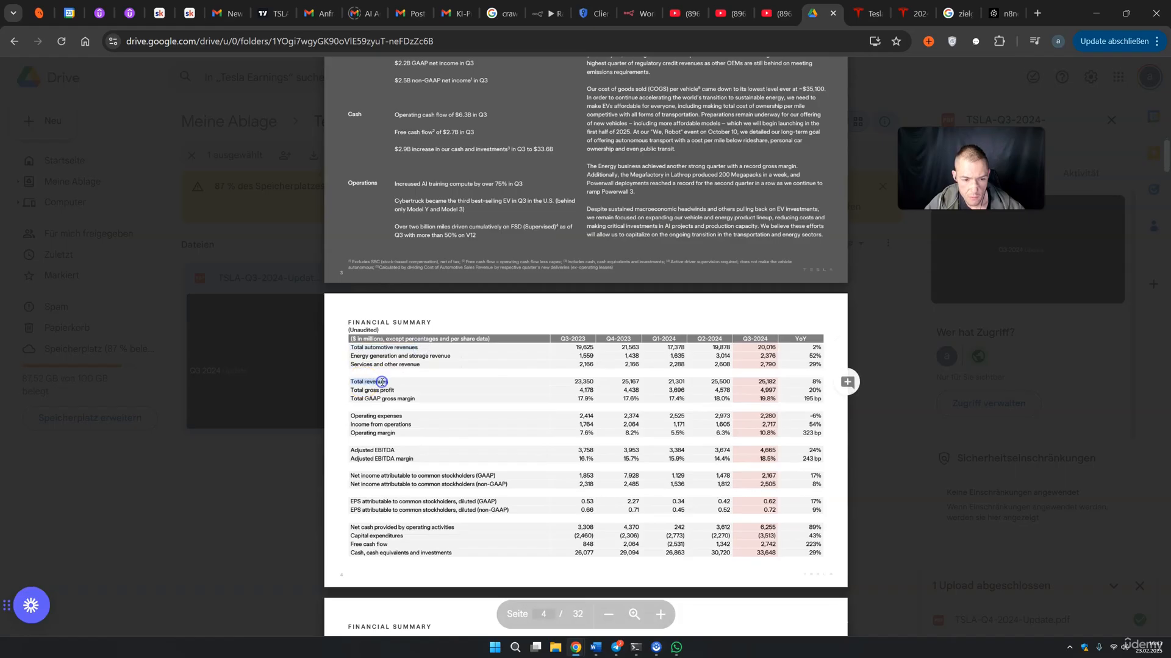
{"action": "left_click_drag", "start_coordinate": [751, 339], "coordinate": [760, 338]}
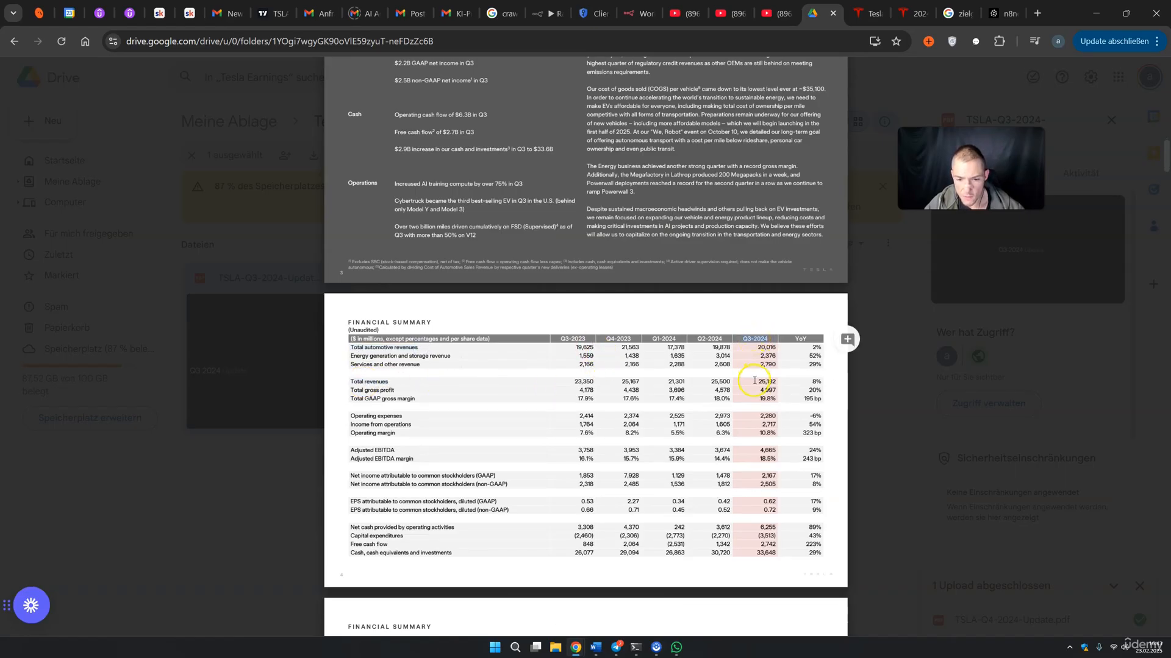
{"action": "left_click_drag", "start_coordinate": [756, 382], "coordinate": [763, 382]}
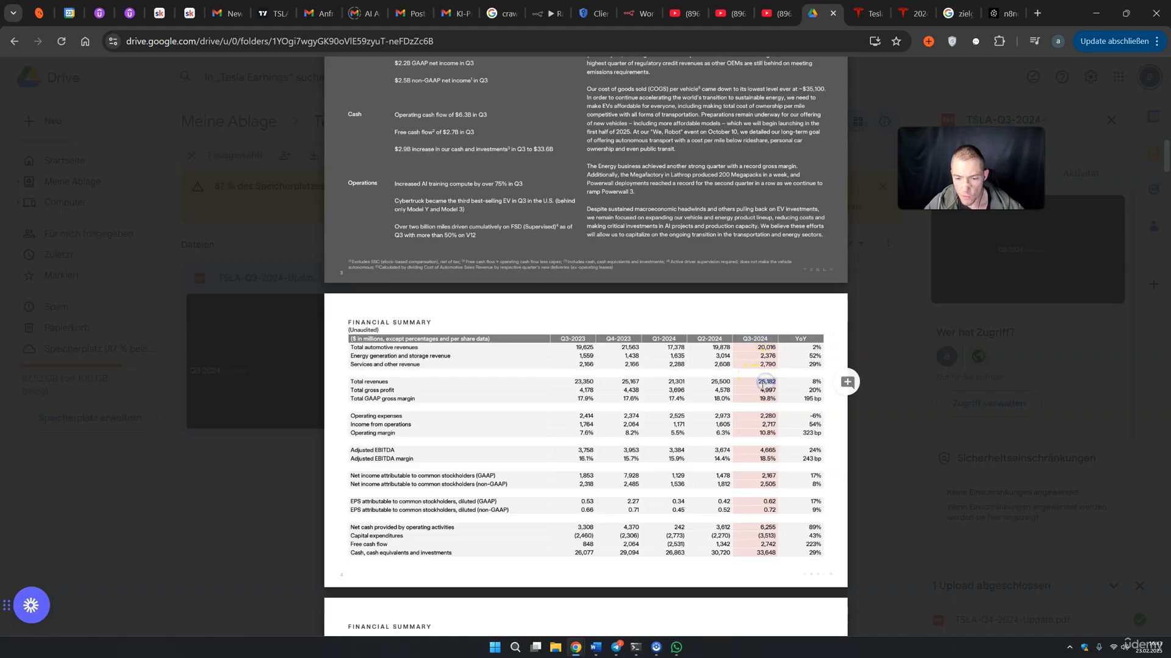
Return to n8n, ask the chat "what was Operating cash flow in Q4 of 2024?" and examine the answer
{"action": "left_click", "coordinate": [546, 13]}
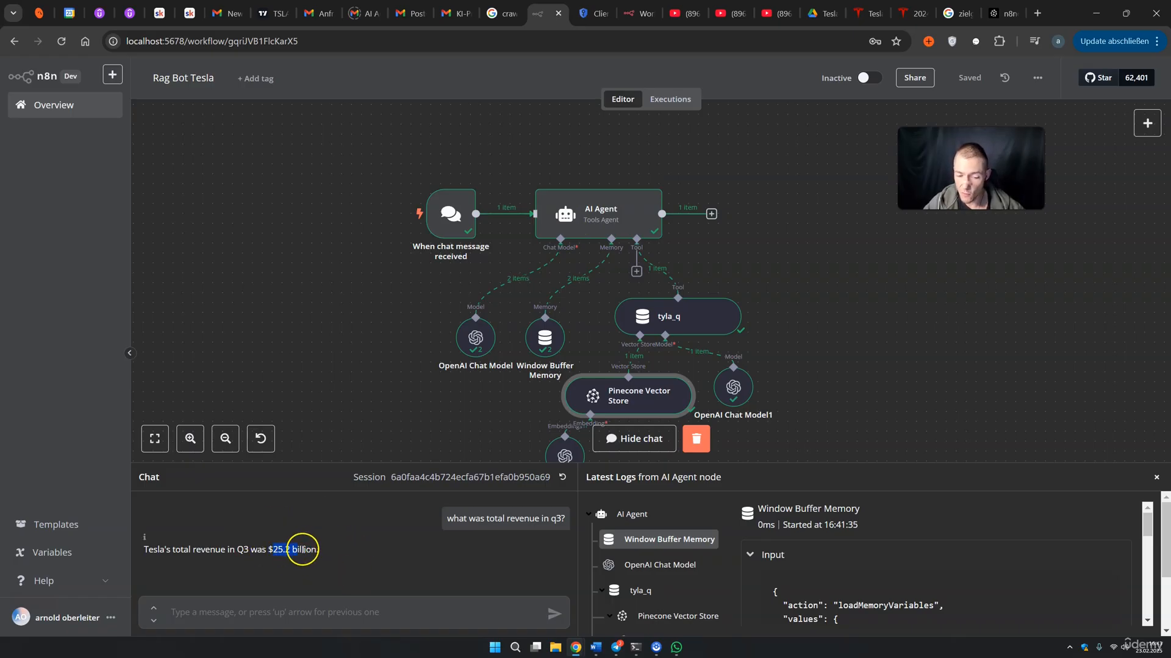
{"action": "left_click", "coordinate": [418, 606]}
{"action": "type", "text": "wh"}
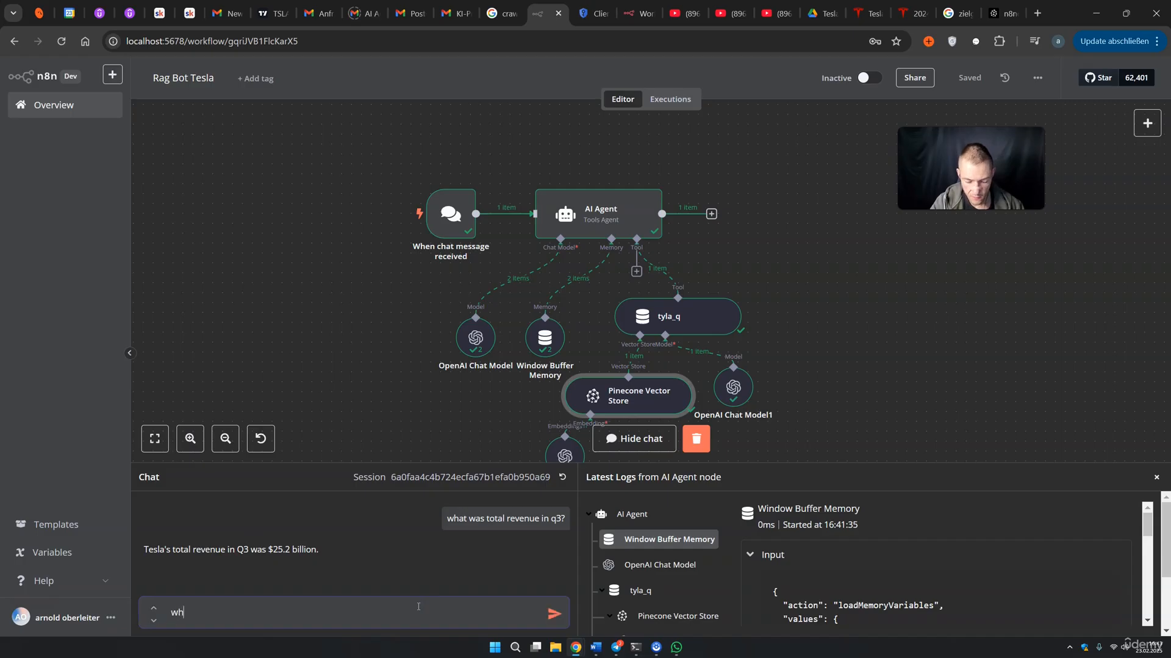
{"action": "type", "text": "at was Operating cash flow in Q4 of 2024?"}
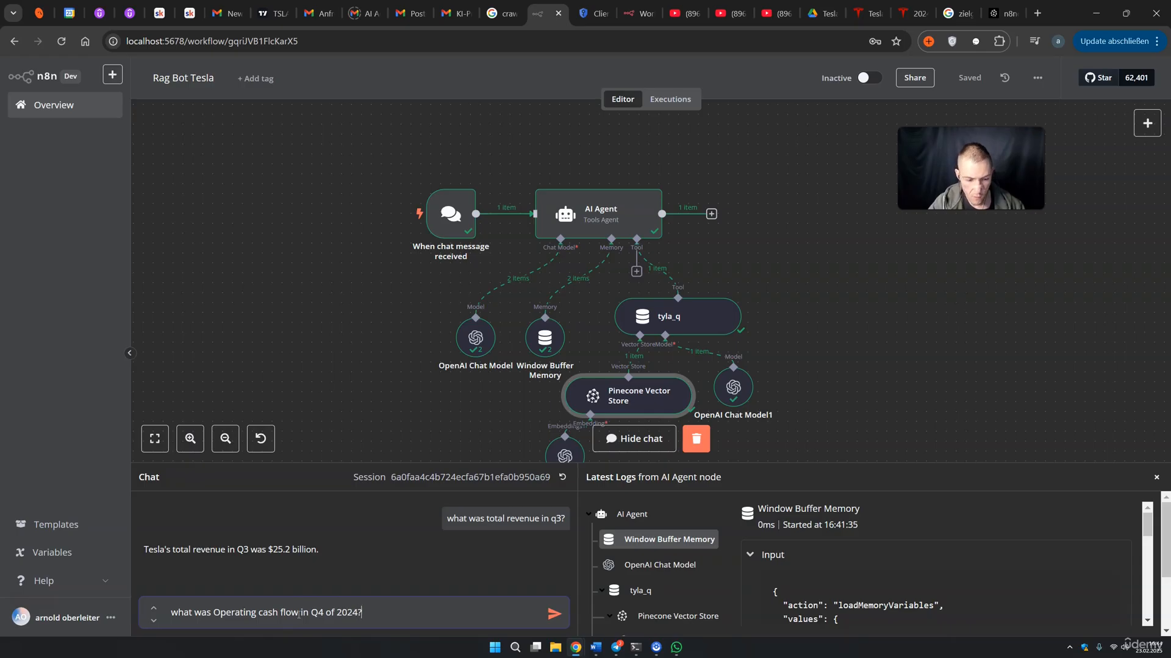
{"action": "key", "text": "Return"}
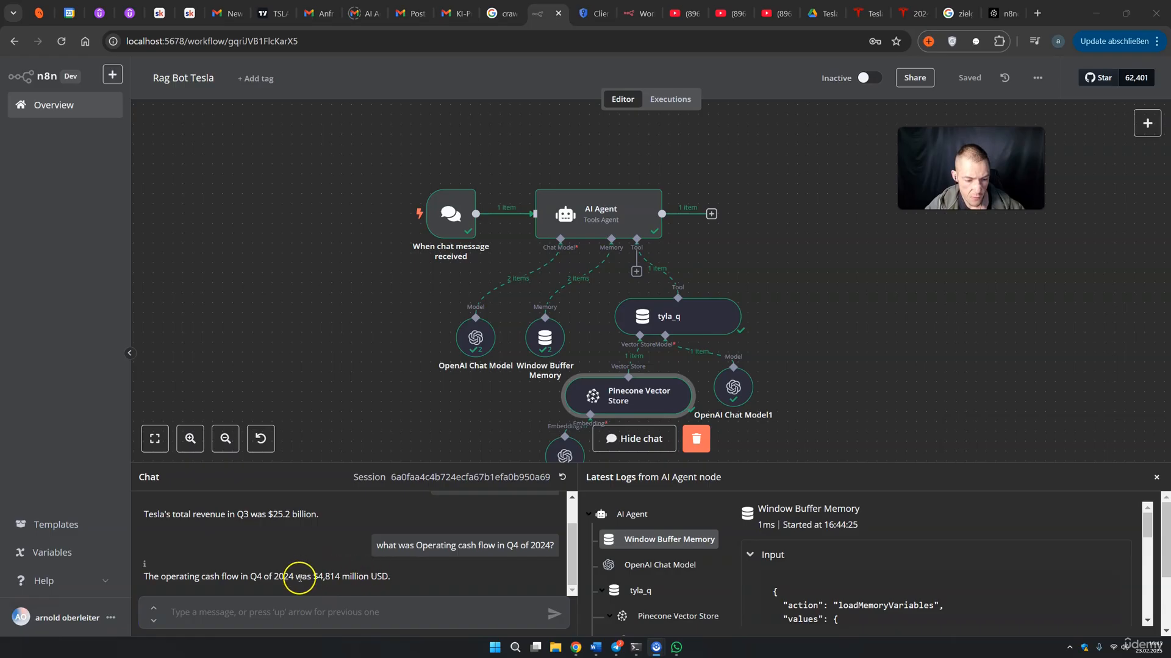
{"action": "left_click", "coordinate": [316, 578]}
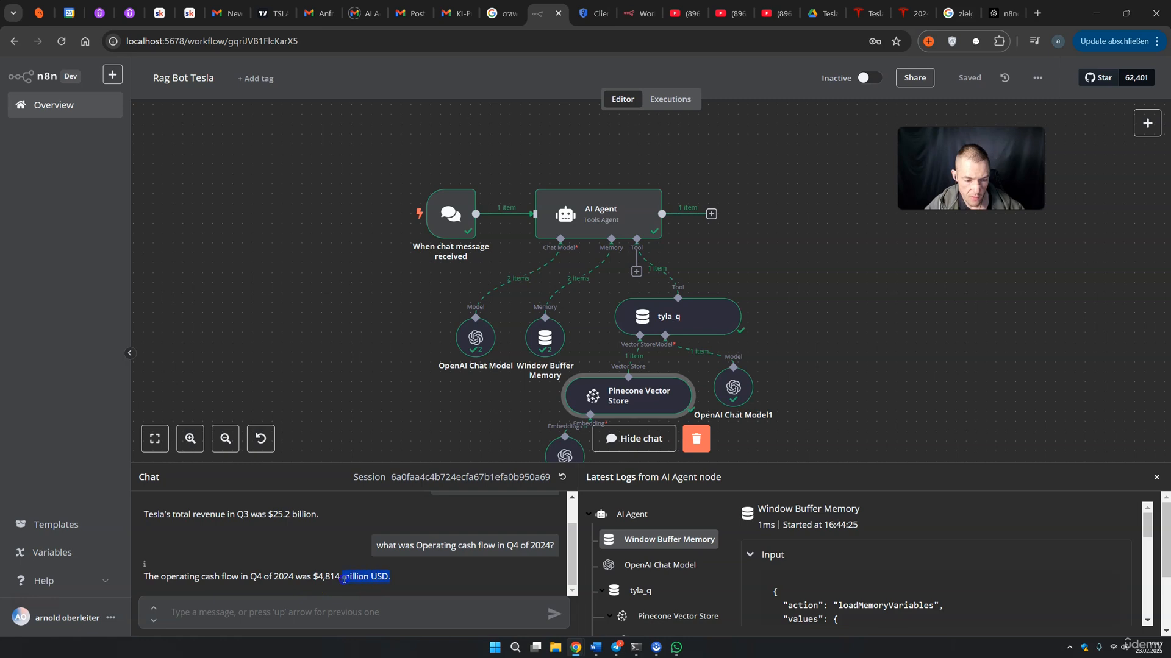
Compare the chat's Q4 2024 operating cash flow answer with the highlights page of the TSLA-Q4-2024 update PDF in Google Drive, and return to n8n
{"action": "left_click", "coordinate": [321, 578]}
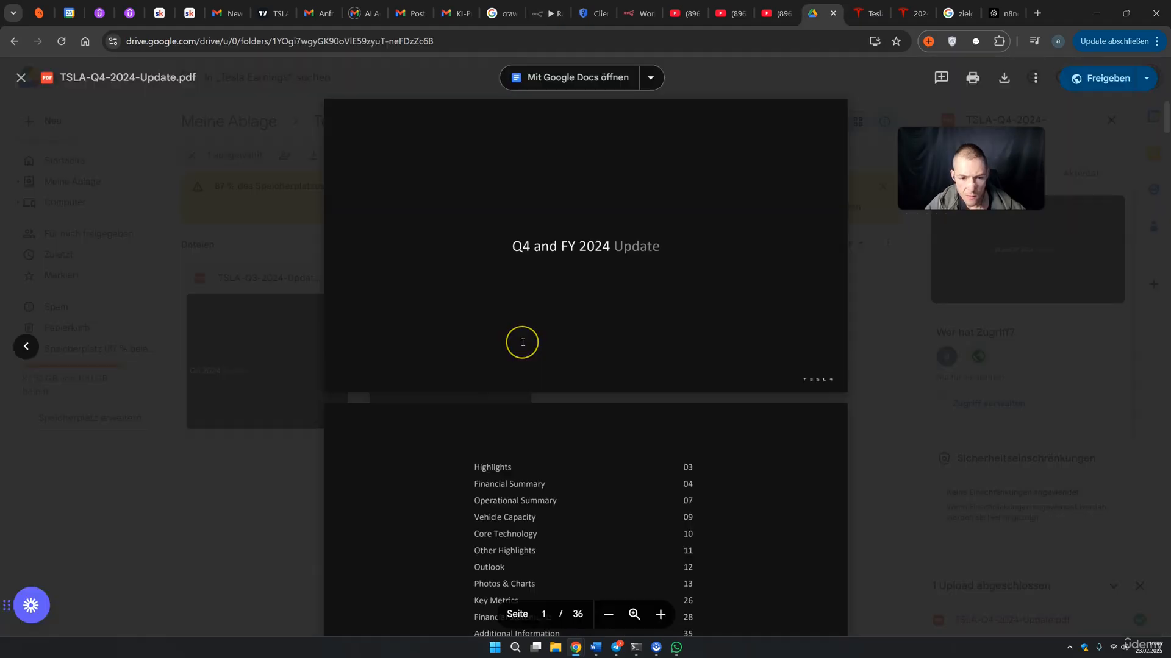
{"action": "scroll", "coordinate": [522, 340], "scroll_direction": "down", "scroll_amount": 1}
{"action": "scroll", "coordinate": [522, 342], "scroll_direction": "down", "scroll_amount": 8}
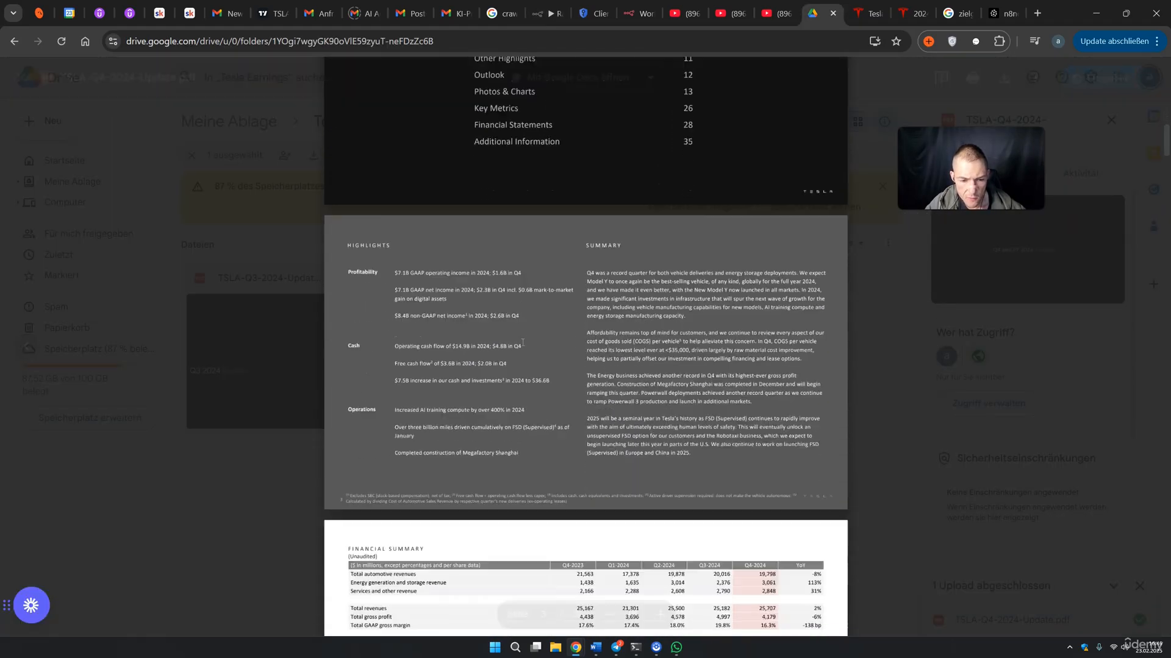
{"action": "left_click_drag", "start_coordinate": [351, 315], "coordinate": [371, 315]}
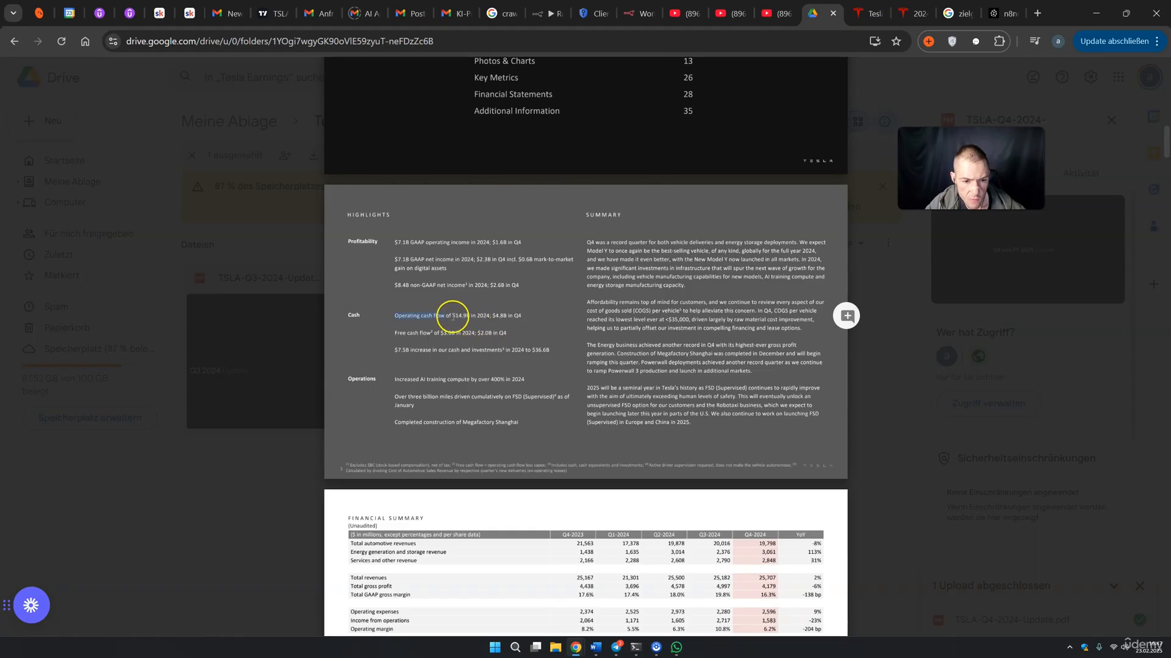
{"action": "left_click_drag", "start_coordinate": [452, 316], "coordinate": [506, 316]}
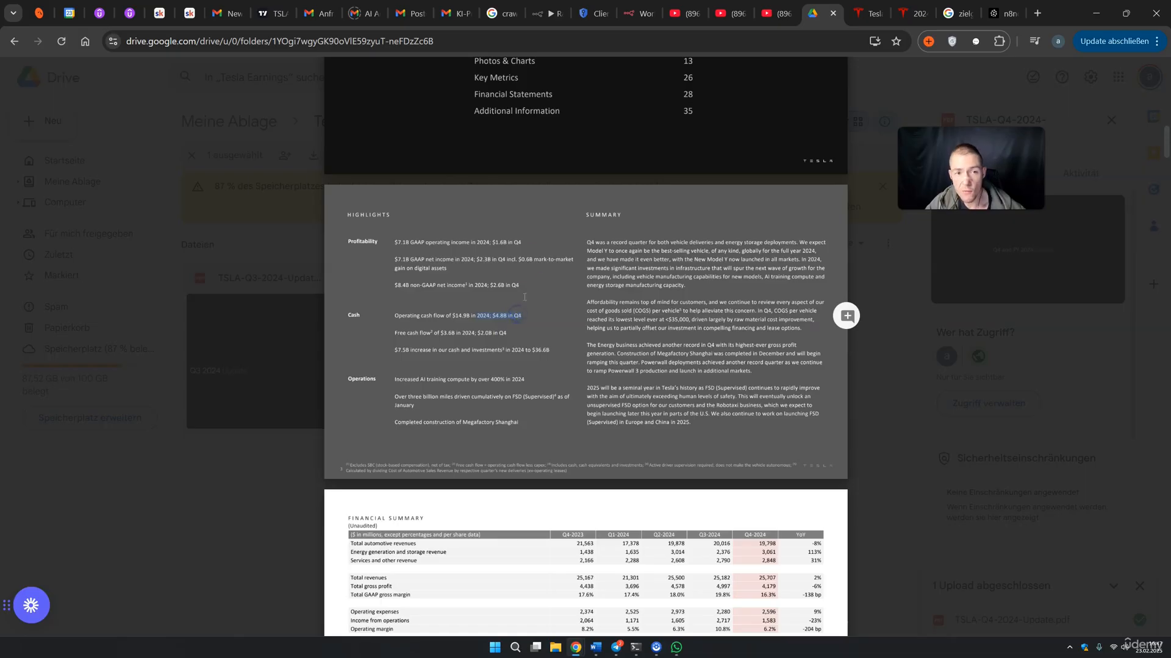
{"action": "left_click", "coordinate": [544, 14]}
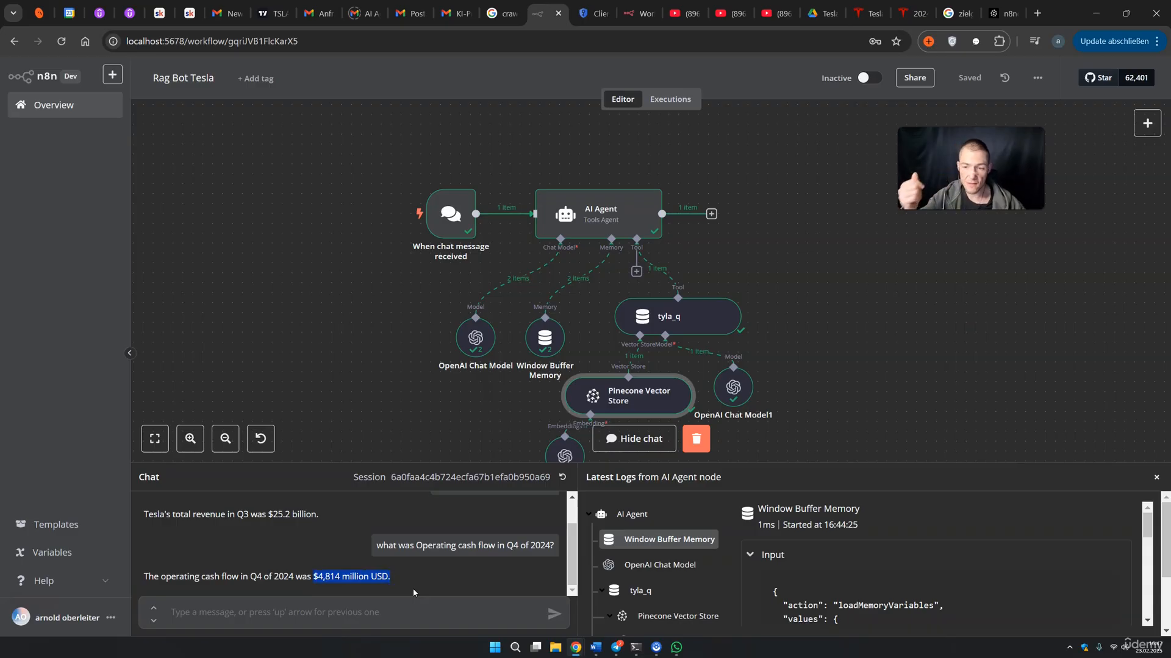
Reset the chat session, ask "what was total automotive revenue in q4 of 2024?" and examine the answer
{"action": "left_click", "coordinate": [344, 578]}
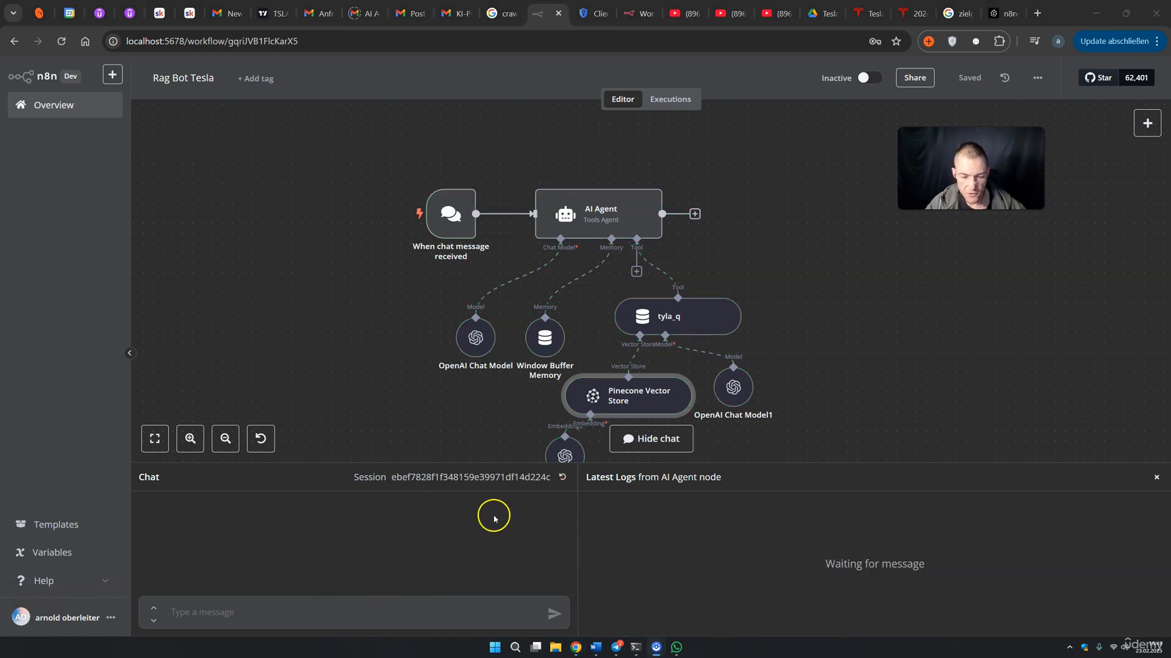
{"action": "left_click", "coordinate": [219, 619]}
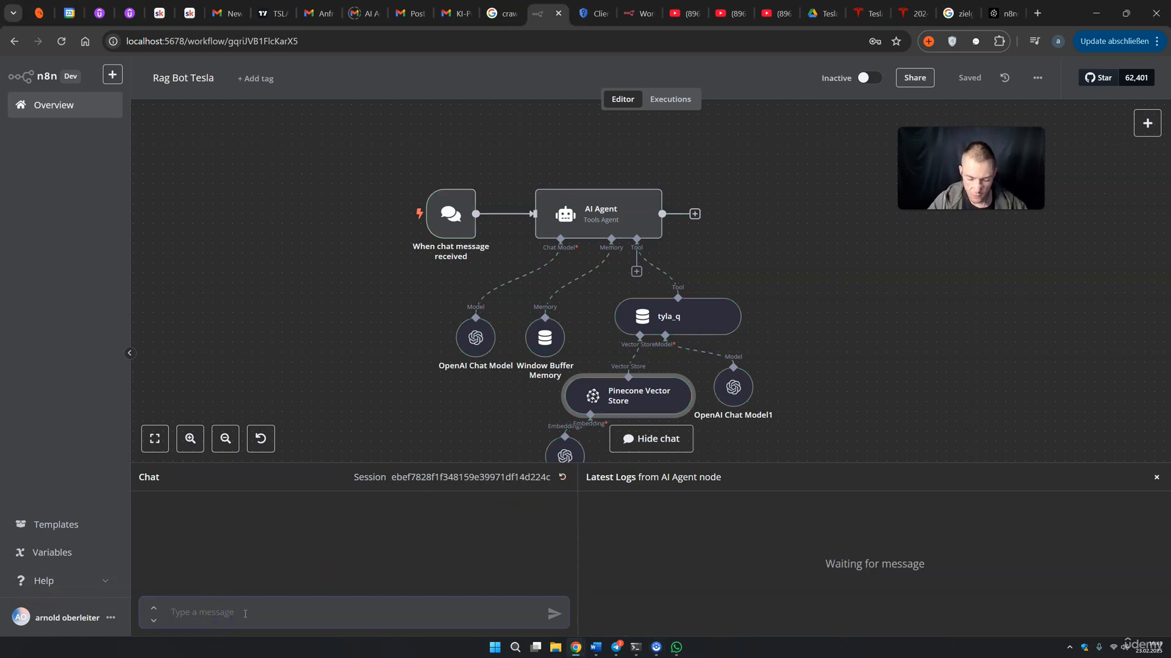
{"action": "type", "text": "what was total automotive revenue in q4 of 2024"}
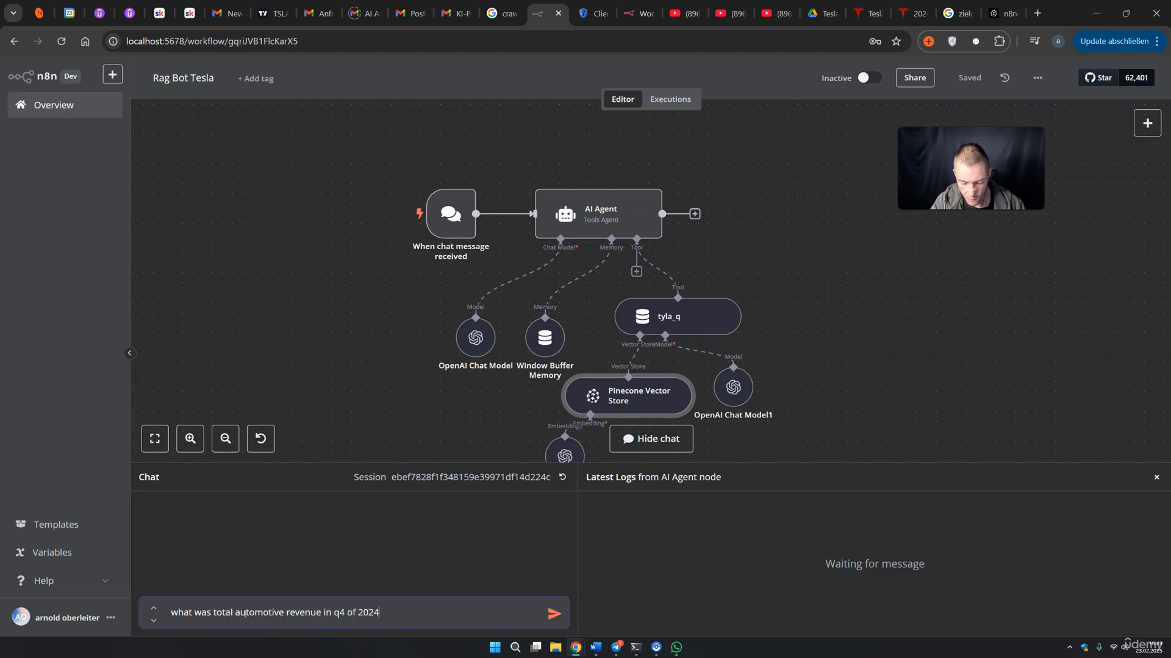
{"action": "key", "text": "Return"}
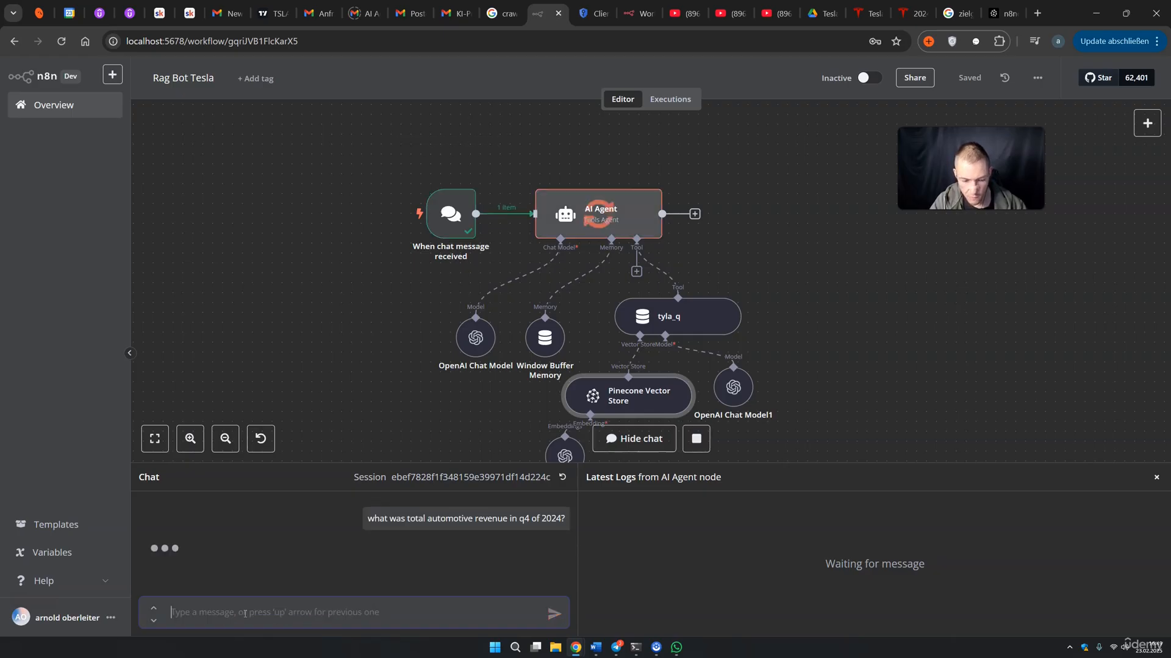
{"action": "left_click_drag", "start_coordinate": [341, 552], "coordinate": [359, 551]}
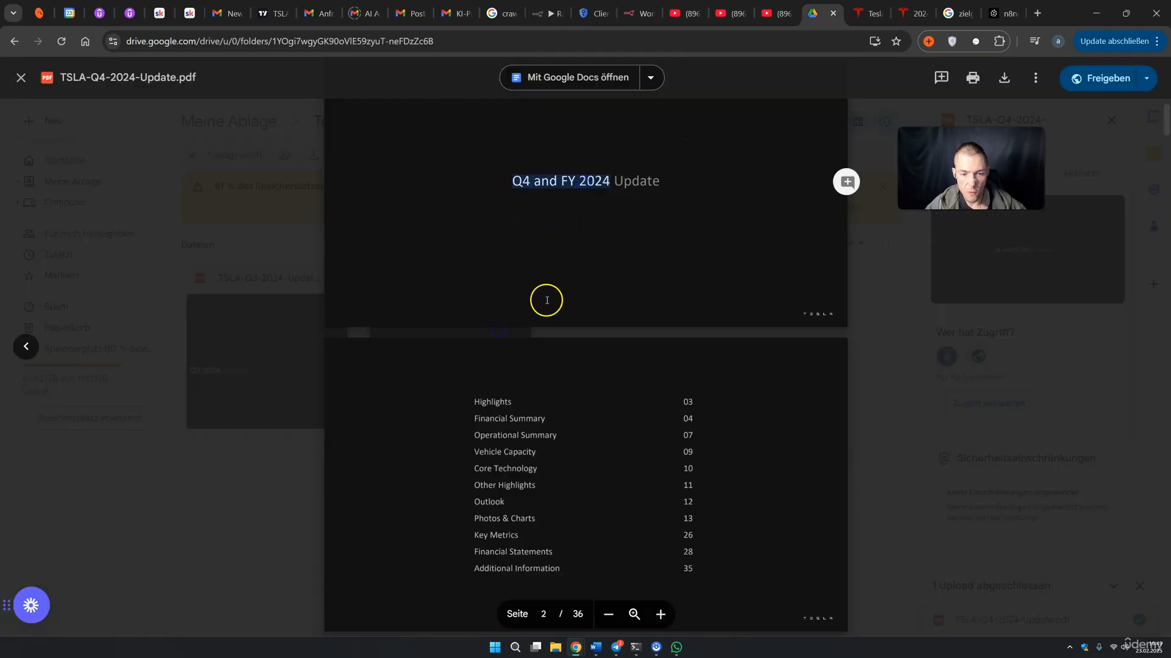
Check the Q4-2024 total automotive revenues in the TSLA-Q4-2024 PDF's financial summary, return to n8n and hide the chat
{"action": "scroll", "coordinate": [544, 296], "scroll_direction": "down", "scroll_amount": 15}
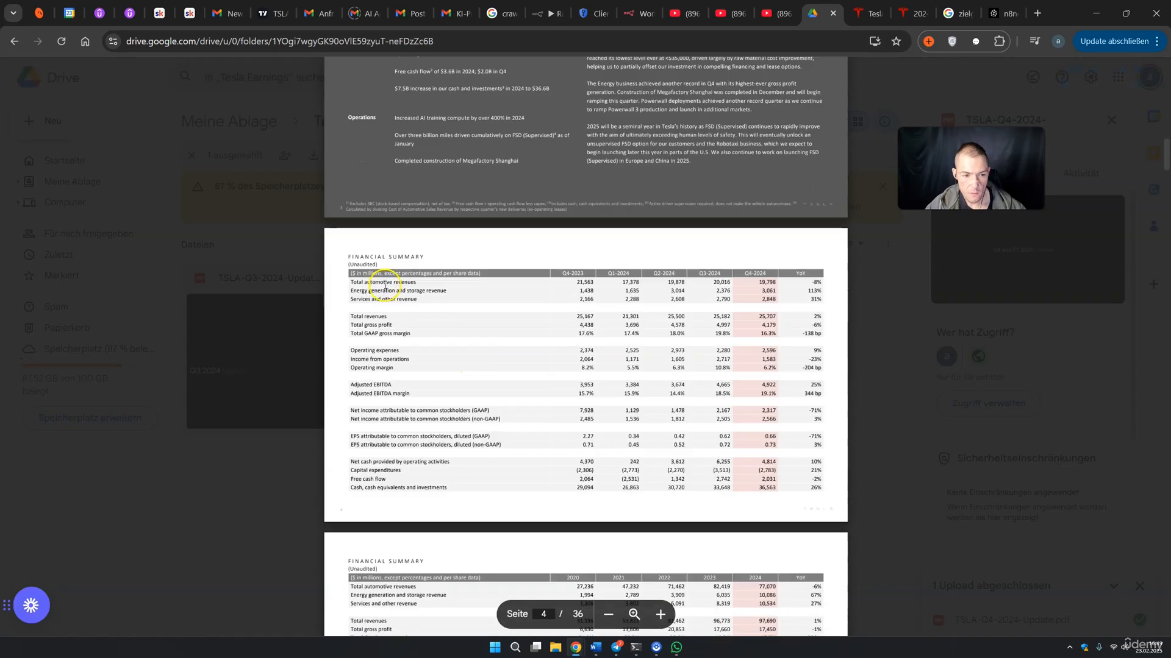
{"action": "left_click_drag", "start_coordinate": [367, 284], "coordinate": [417, 284]}
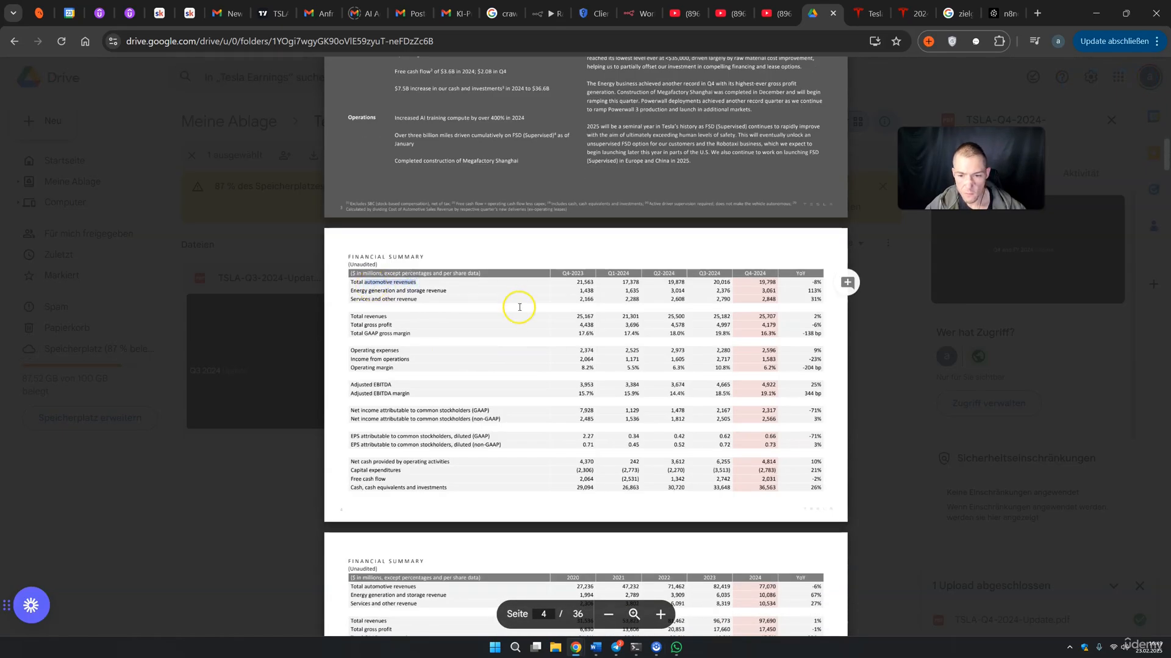
{"action": "left_click", "coordinate": [762, 275]}
{"action": "left_click", "coordinate": [764, 283]}
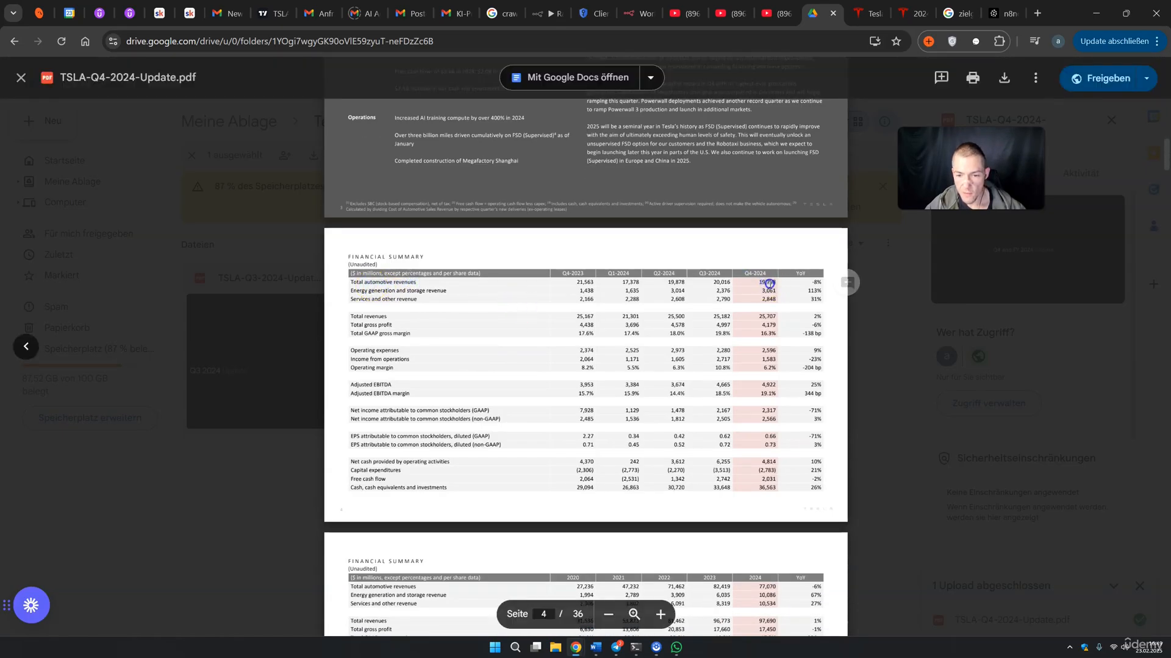
{"action": "left_click", "coordinate": [550, 12]}
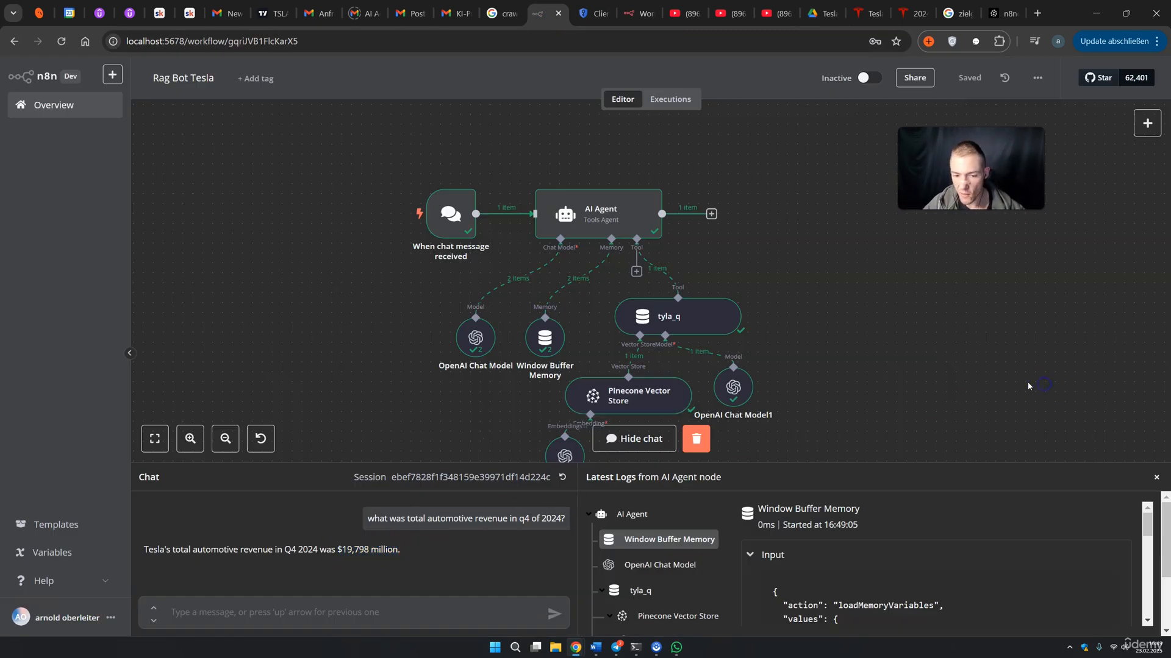
{"action": "left_click", "coordinate": [1156, 477]}
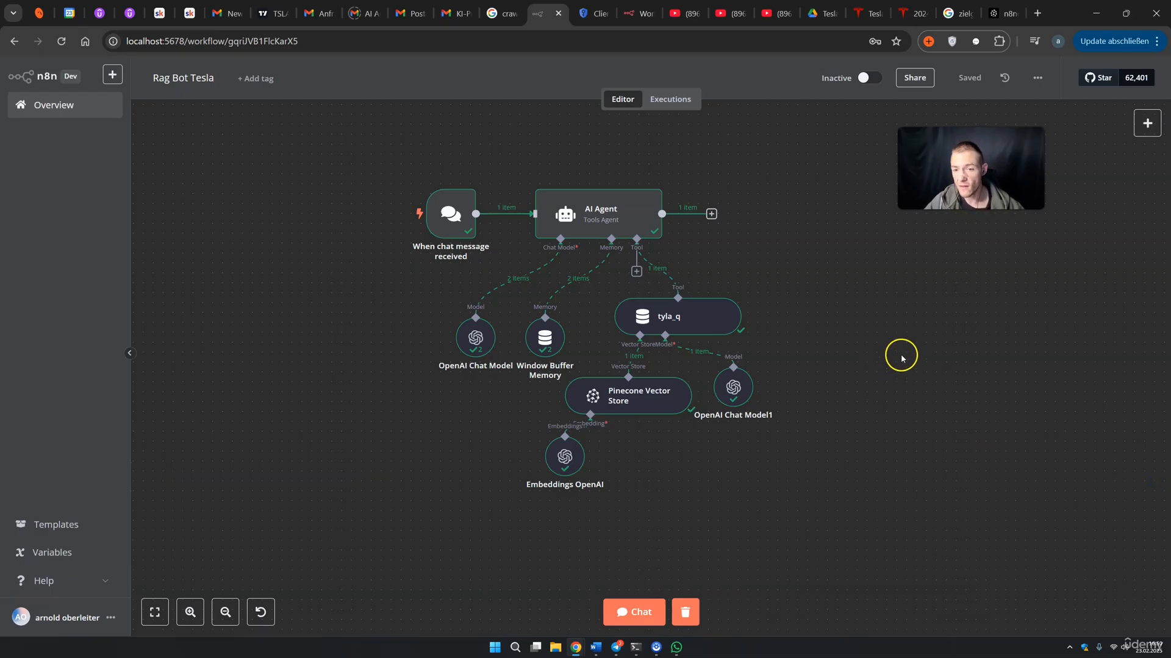
Close and reopen the TSLA-Q4-2024 update PDF in Google Drive and review its quarterly and annual financial summary tables
{"action": "left_click", "coordinate": [827, 13]}
{"action": "left_click", "coordinate": [888, 299]}
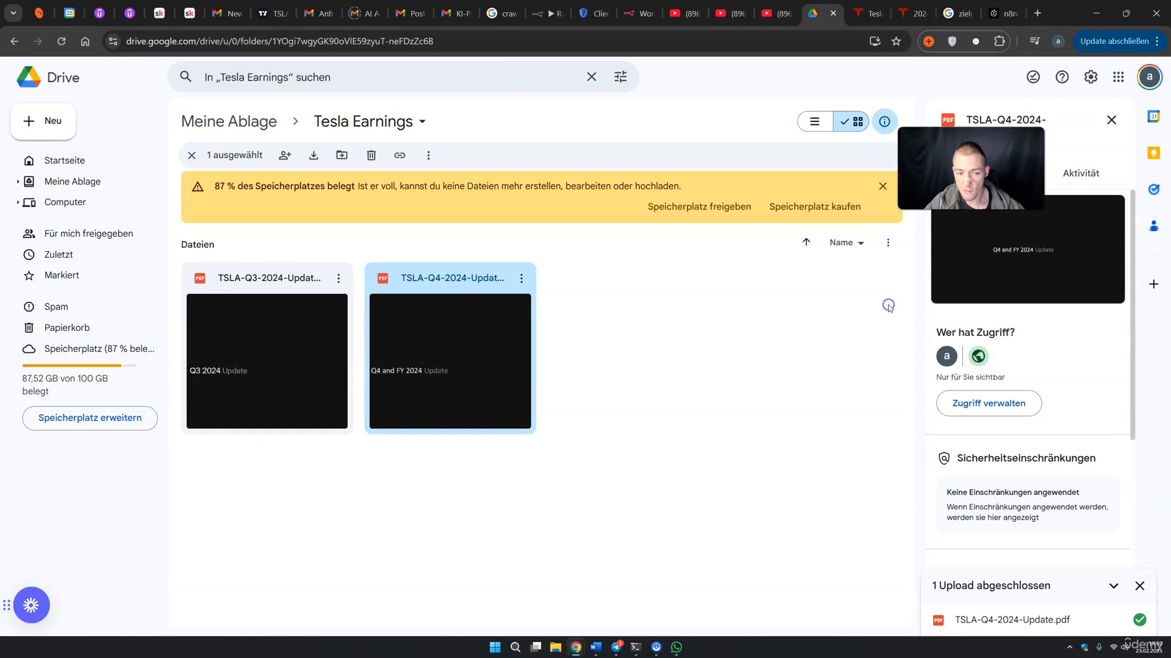
{"action": "left_click", "coordinate": [441, 442]}
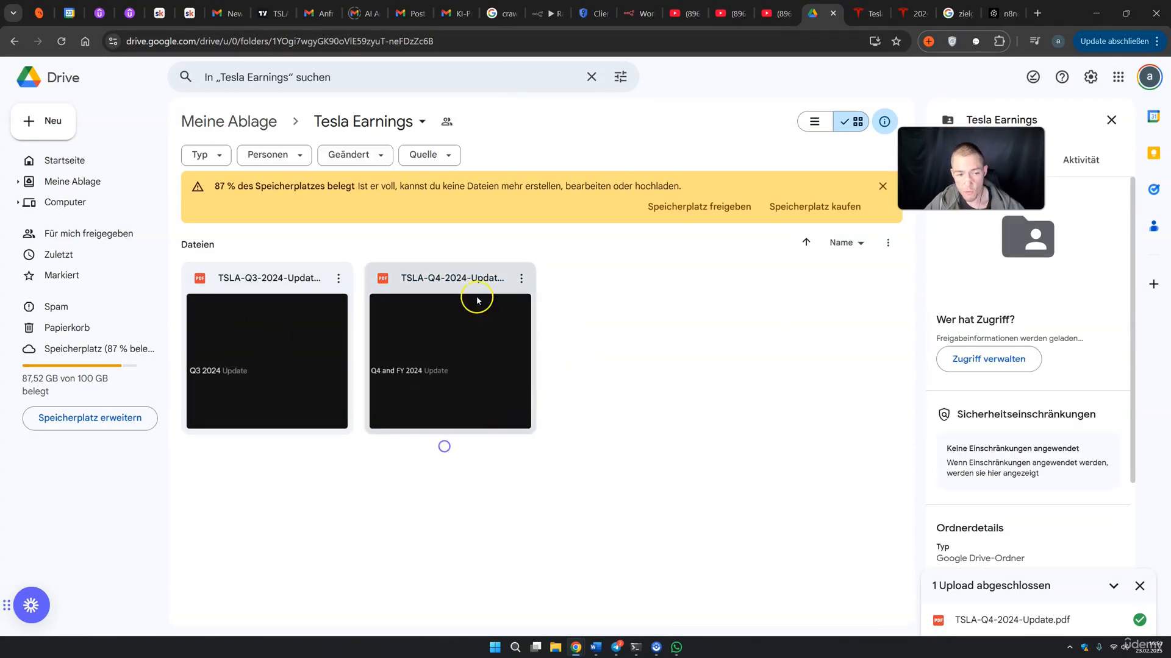
{"action": "double_click", "coordinate": [469, 382]}
{"action": "scroll", "coordinate": [659, 328], "scroll_direction": "down", "scroll_amount": 12}
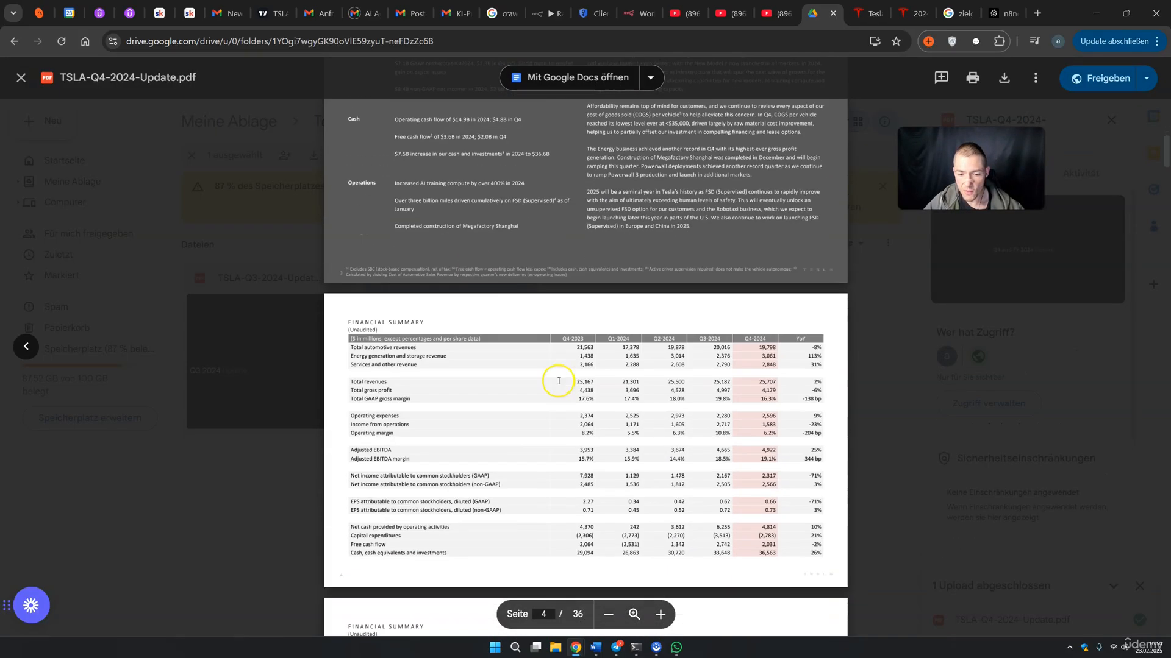
{"action": "left_click_drag", "start_coordinate": [394, 153], "coordinate": [687, 421]}
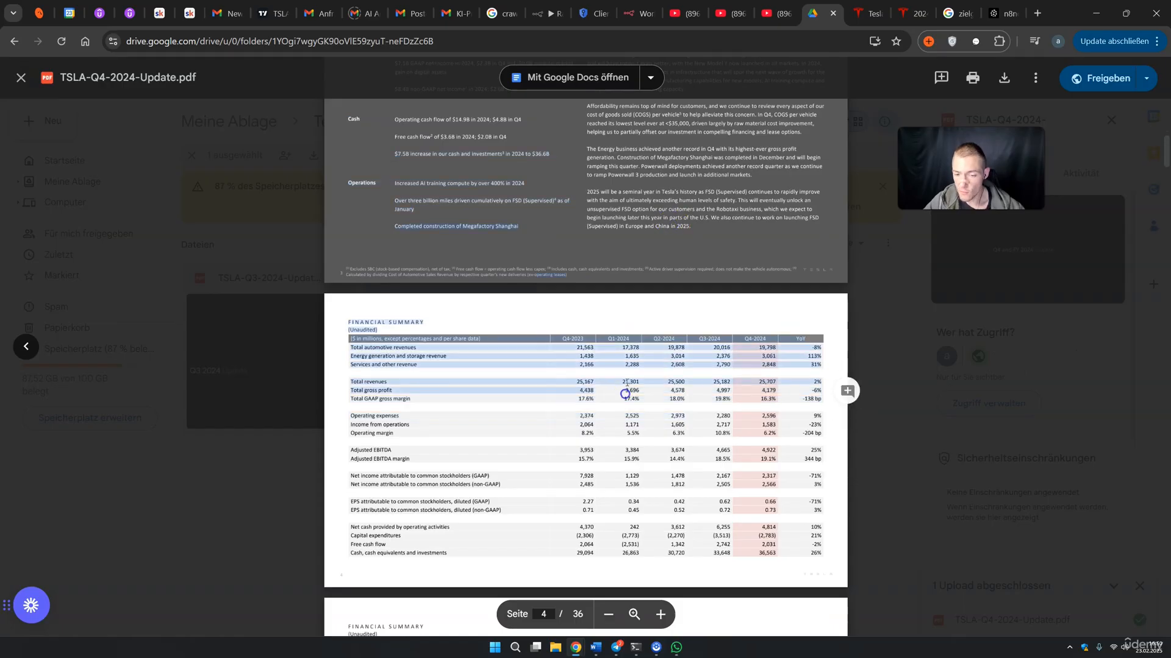
{"action": "scroll", "coordinate": [616, 319], "scroll_direction": "down", "scroll_amount": 3}
{"action": "scroll", "coordinate": [602, 340], "scroll_direction": "down", "scroll_amount": 8}
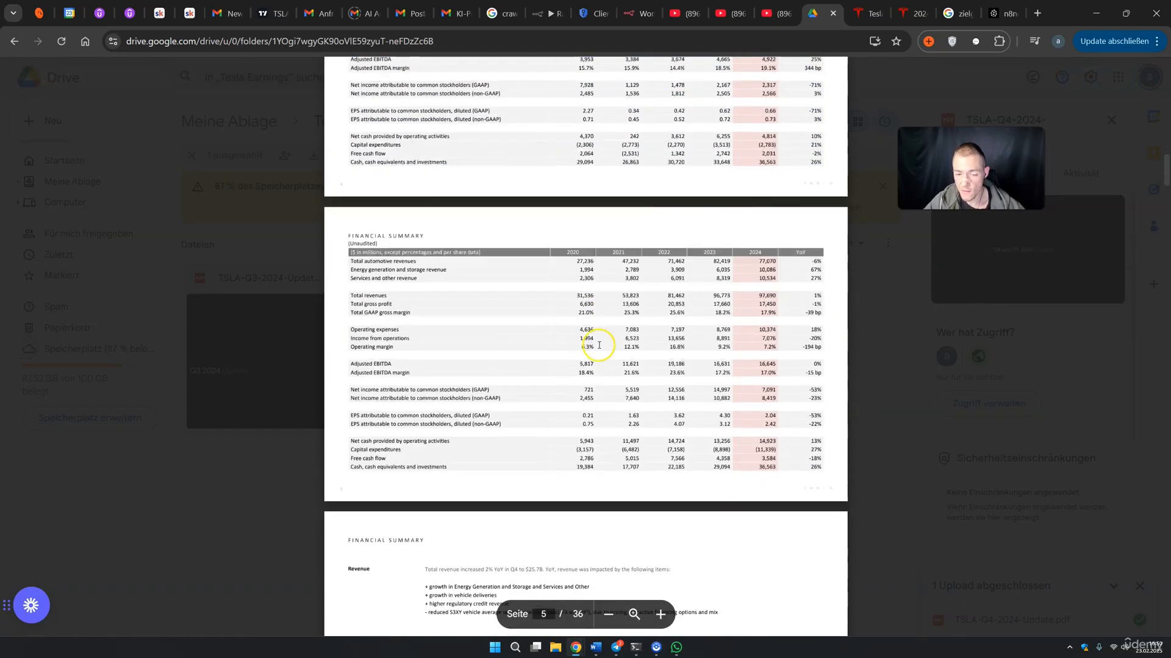
{"action": "left_click_drag", "start_coordinate": [405, 244], "coordinate": [733, 512]}
Review the operational summary and vehicle capacity pages of the PDF, and return to the Tesla Earnings folder
{"action": "scroll", "coordinate": [641, 373], "scroll_direction": "down", "scroll_amount": 4}
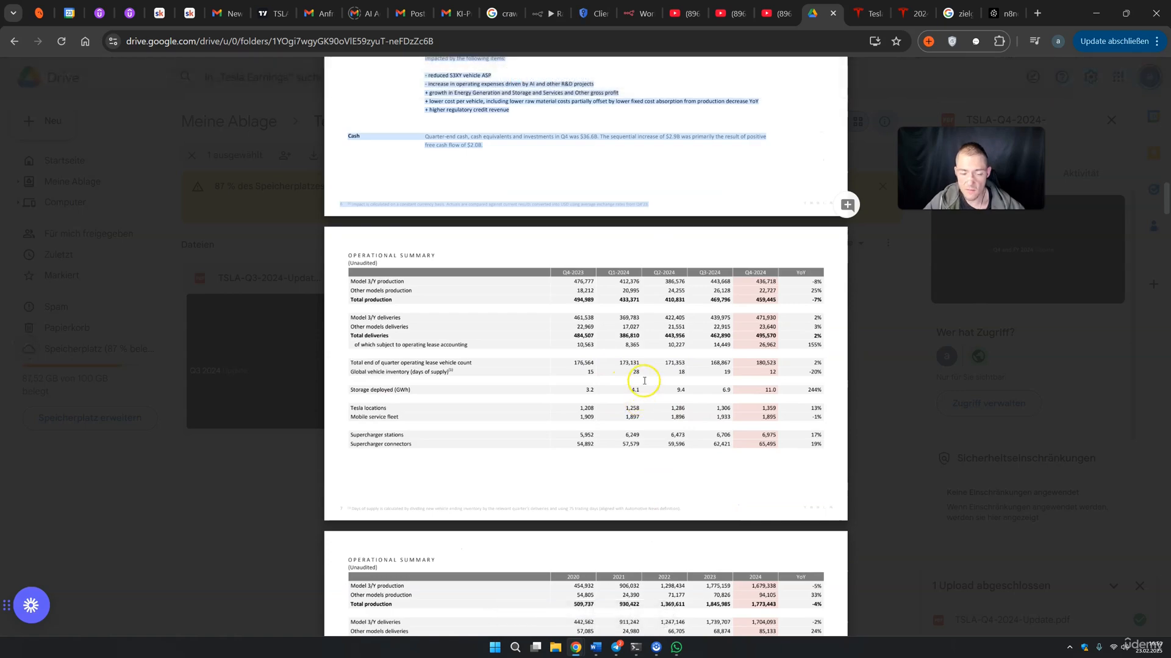
{"action": "left_click", "coordinate": [639, 383]}
{"action": "scroll", "coordinate": [647, 378], "scroll_direction": "down", "scroll_amount": 7}
{"action": "scroll", "coordinate": [655, 378], "scroll_direction": "down", "scroll_amount": 5}
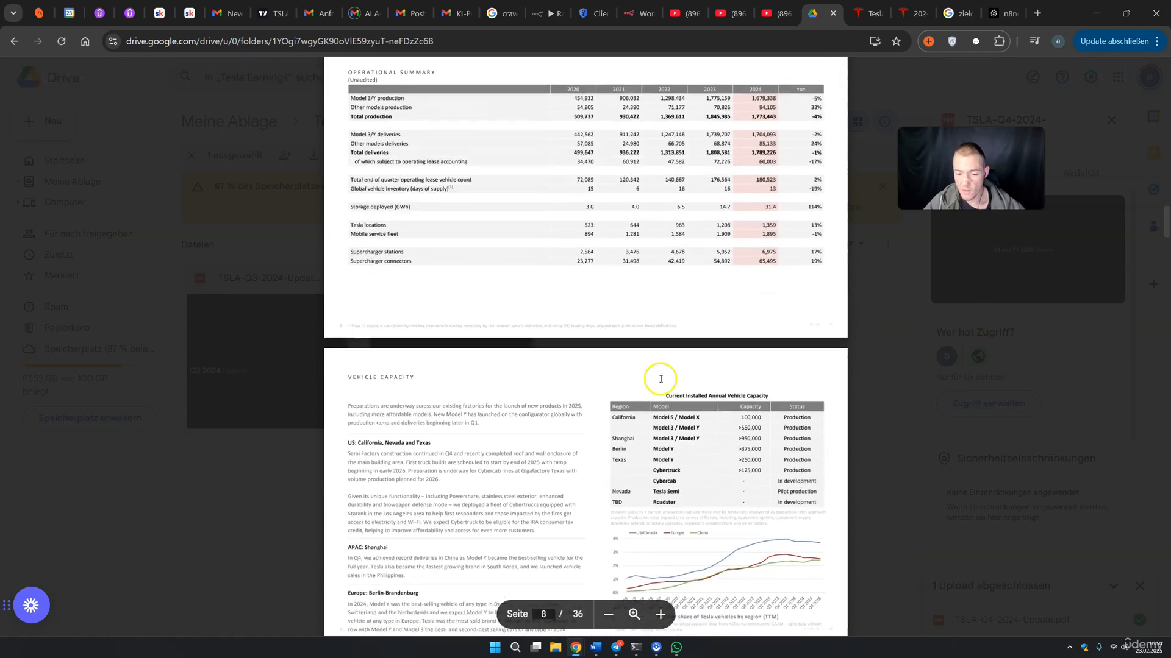
{"action": "scroll", "coordinate": [688, 348], "scroll_direction": "up", "scroll_amount": 10}
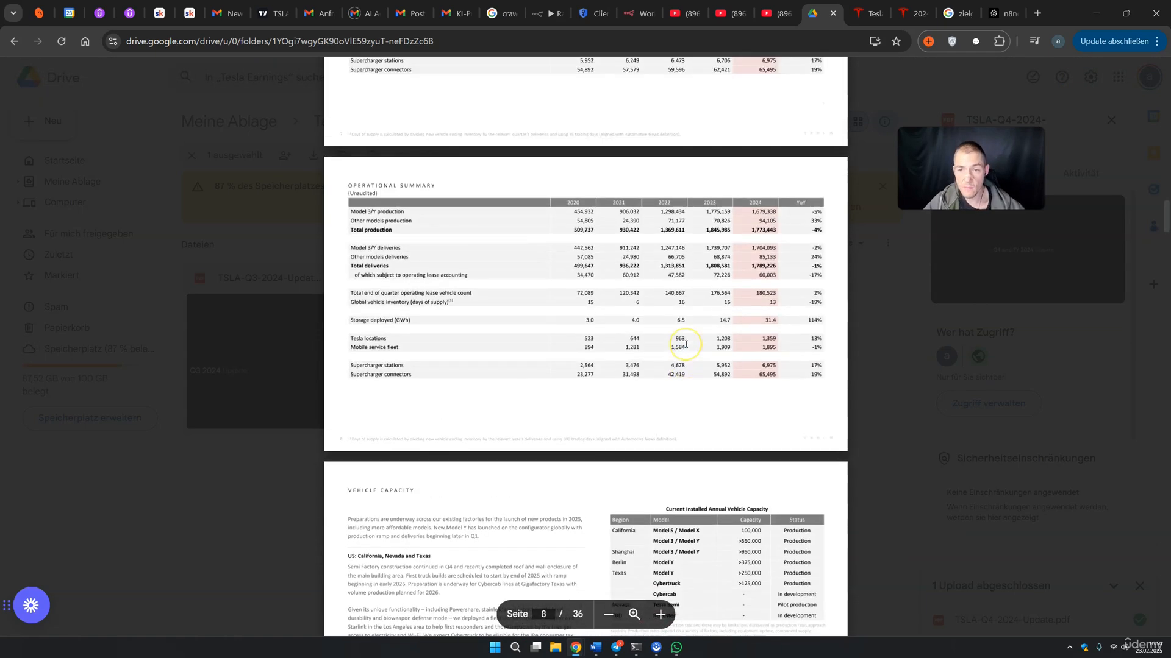
{"action": "left_click", "coordinate": [878, 363]}
{"action": "left_click", "coordinate": [628, 356]}
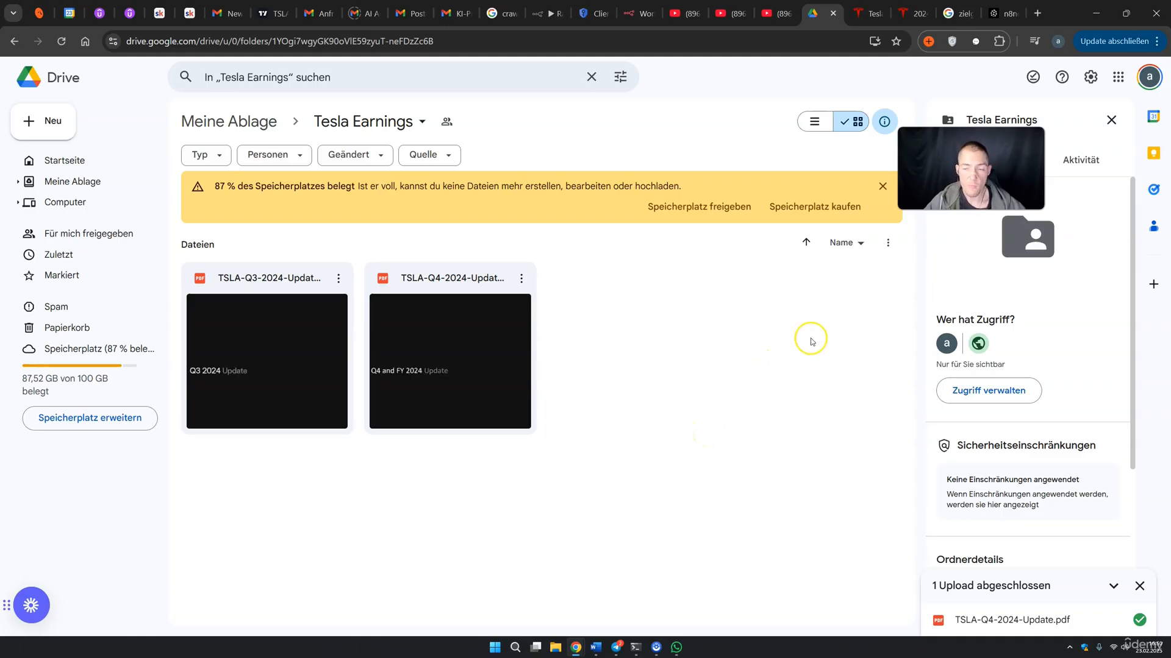
Switch to Pinecone, examine the n8ncoursetsla index's records and source file fields and its namespaces, and return to the Tesla Earnings folder in Google Drive
{"action": "left_click", "coordinate": [1000, 16]}
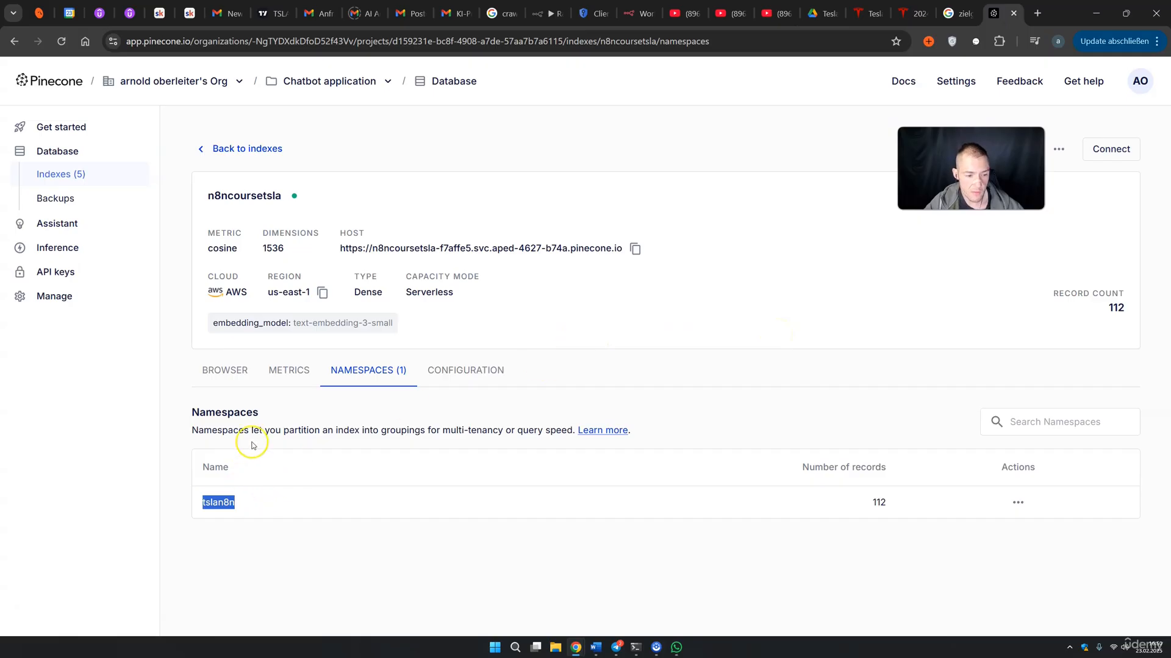
{"action": "left_click", "coordinate": [238, 375]}
{"action": "scroll", "coordinate": [497, 426], "scroll_direction": "down", "scroll_amount": 4}
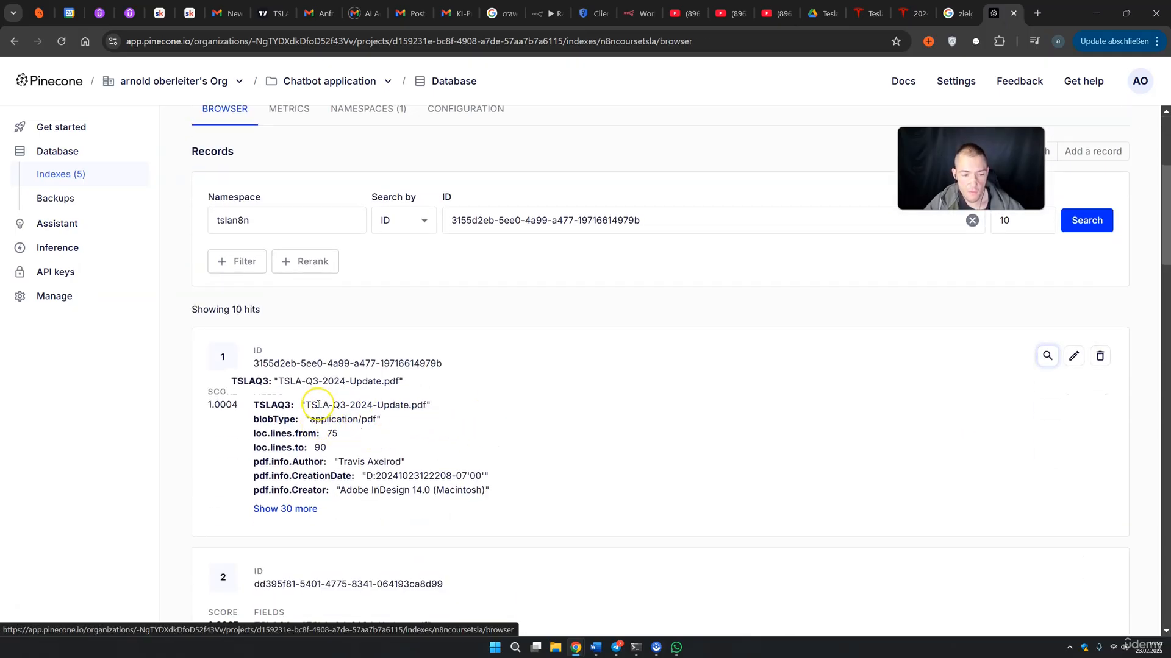
{"action": "left_click_drag", "start_coordinate": [317, 404], "coordinate": [391, 429]}
{"action": "scroll", "coordinate": [384, 427], "scroll_direction": "down", "scroll_amount": 3}
{"action": "scroll", "coordinate": [640, 444], "scroll_direction": "up", "scroll_amount": 3}
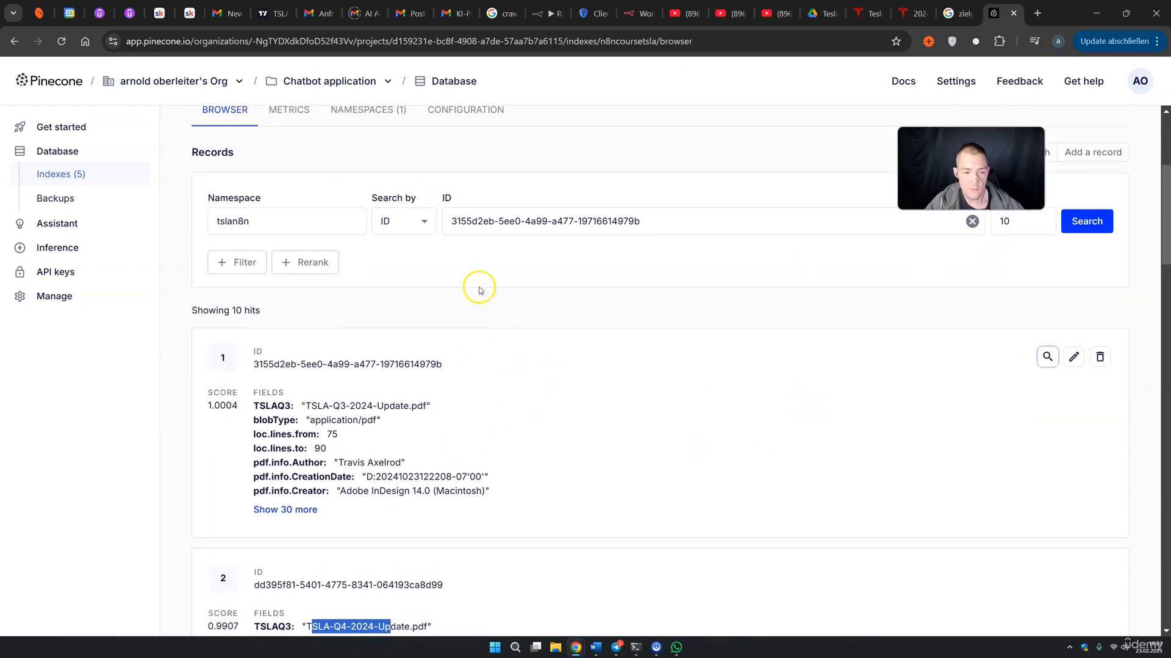
{"action": "scroll", "coordinate": [759, 229], "scroll_direction": "up", "scroll_amount": 2}
{"action": "scroll", "coordinate": [671, 229], "scroll_direction": "up", "scroll_amount": 2}
{"action": "scroll", "coordinate": [634, 287], "scroll_direction": "down", "scroll_amount": 2}
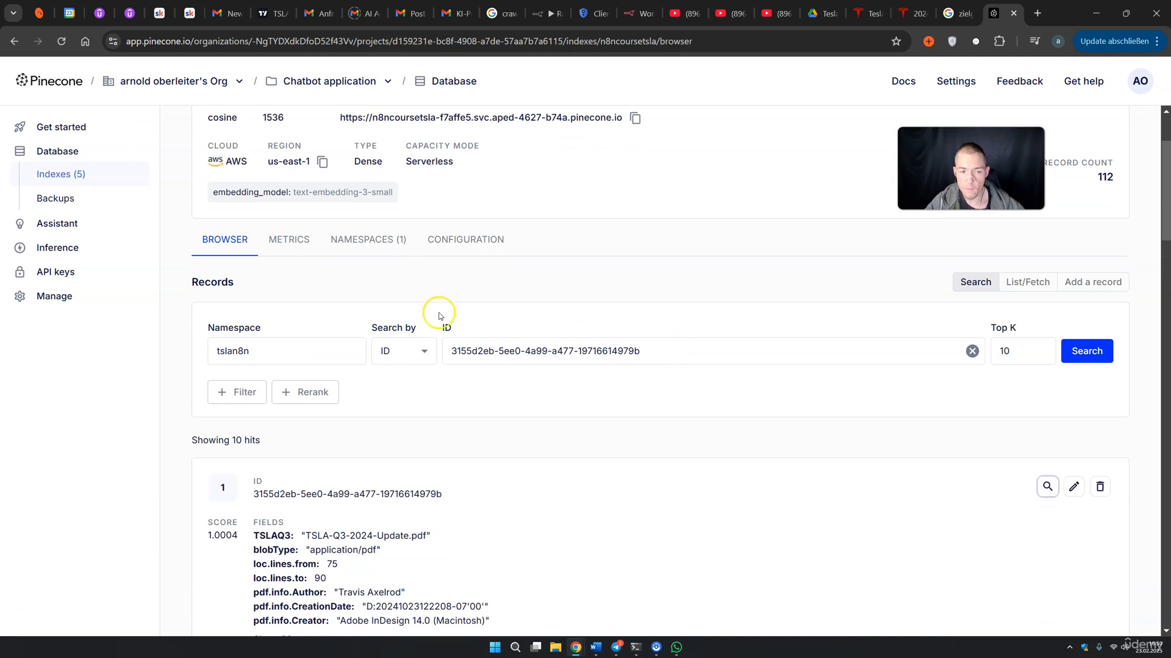
{"action": "left_click", "coordinate": [380, 243]}
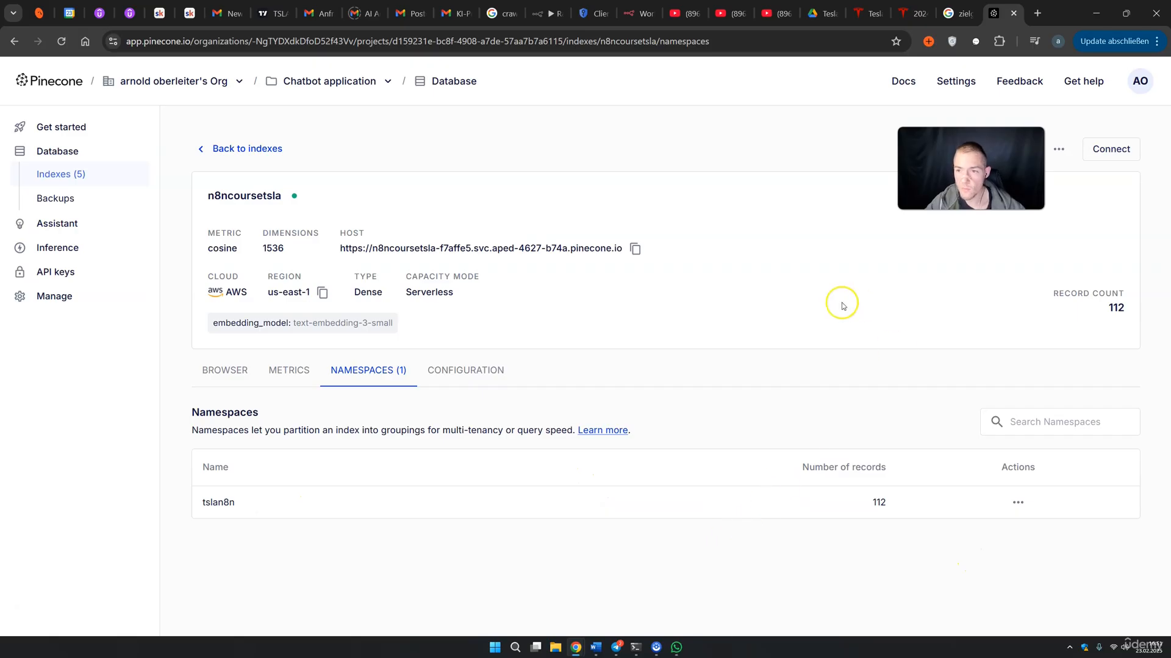
{"action": "left_click", "coordinate": [813, 13]}
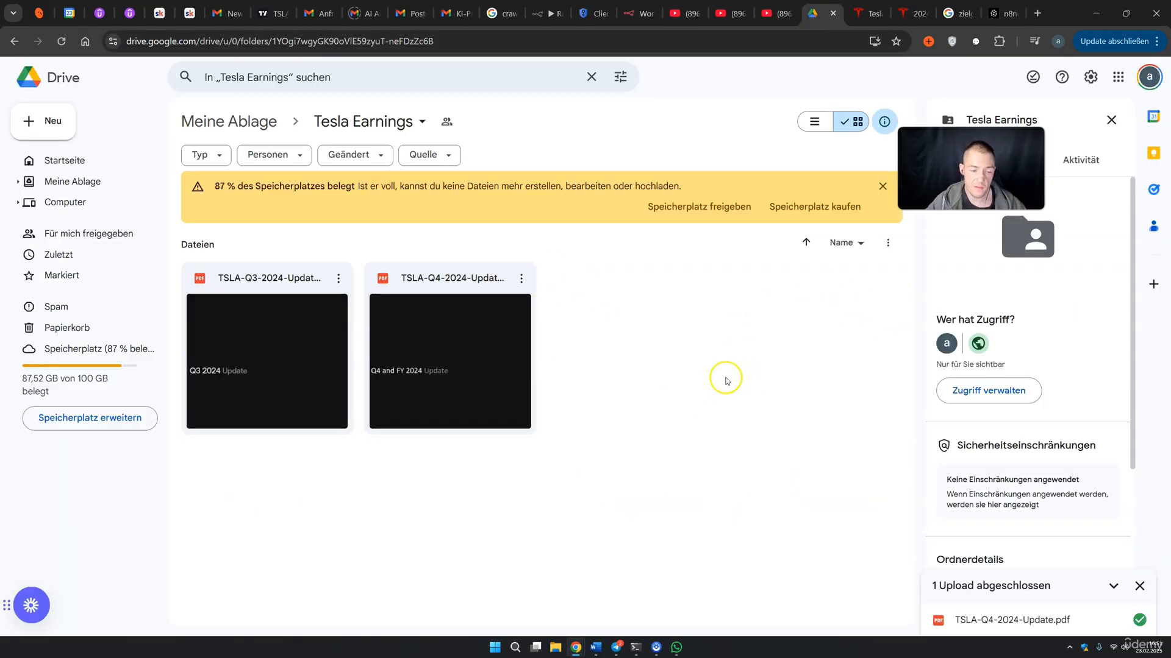
Return to n8n, add a Gmail Tool to the AI Agent and place its node beside the tyla_q tool
{"action": "left_click", "coordinate": [544, 14]}
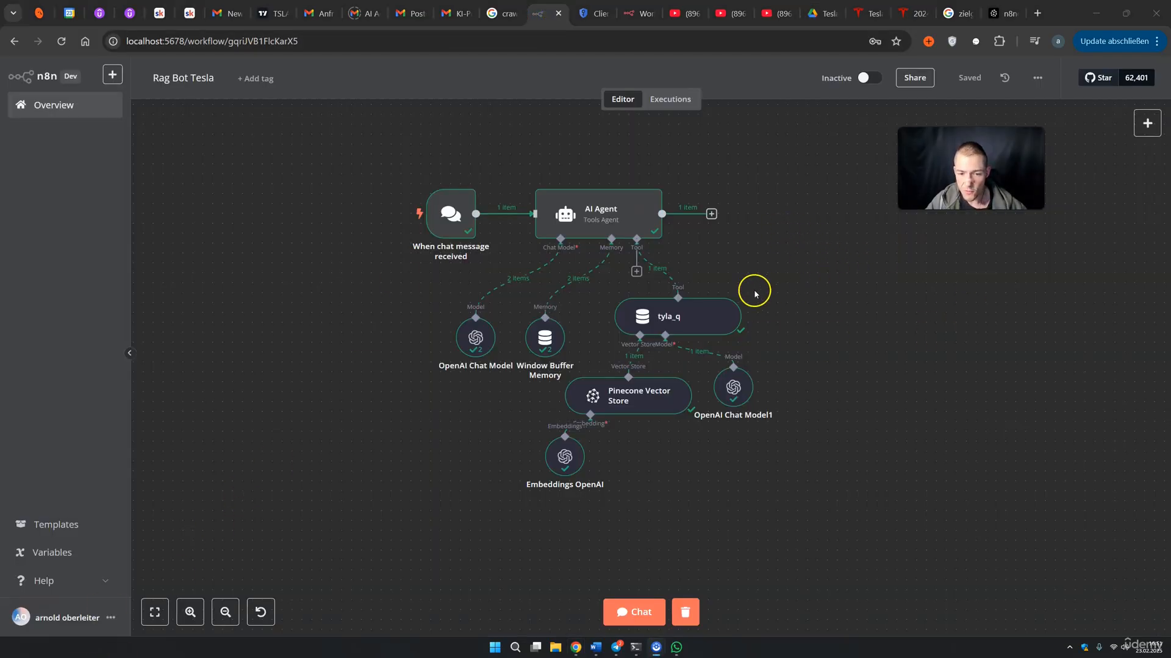
{"action": "left_click", "coordinate": [636, 272]}
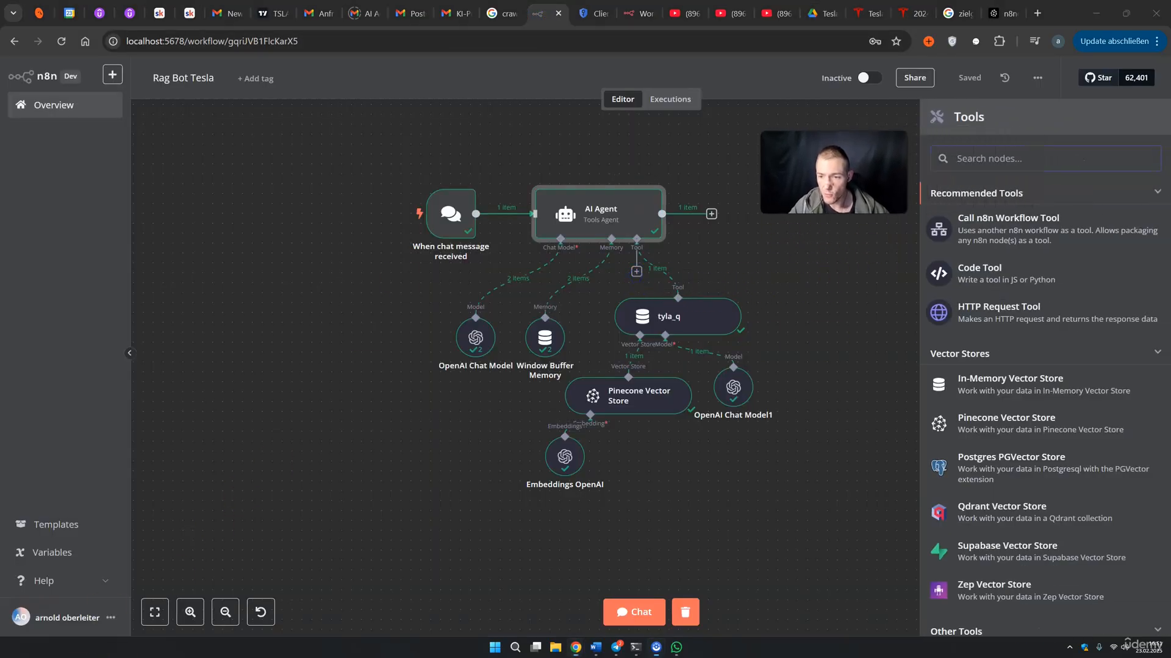
{"action": "type", "text": "gmai"}
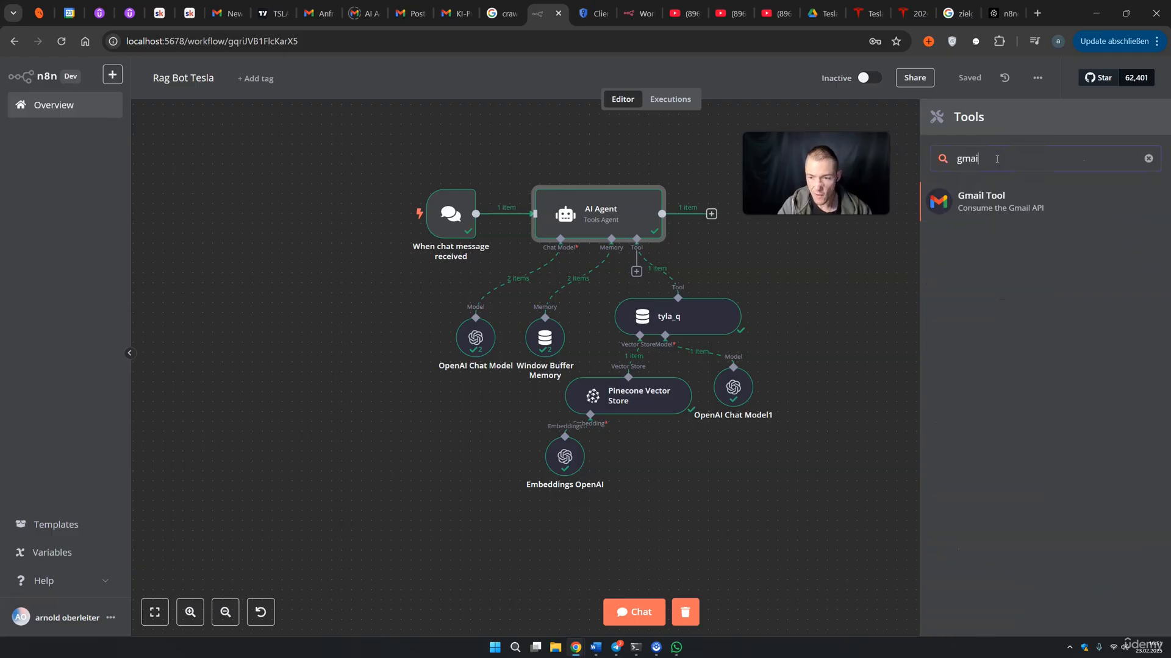
{"action": "left_click", "coordinate": [994, 201]}
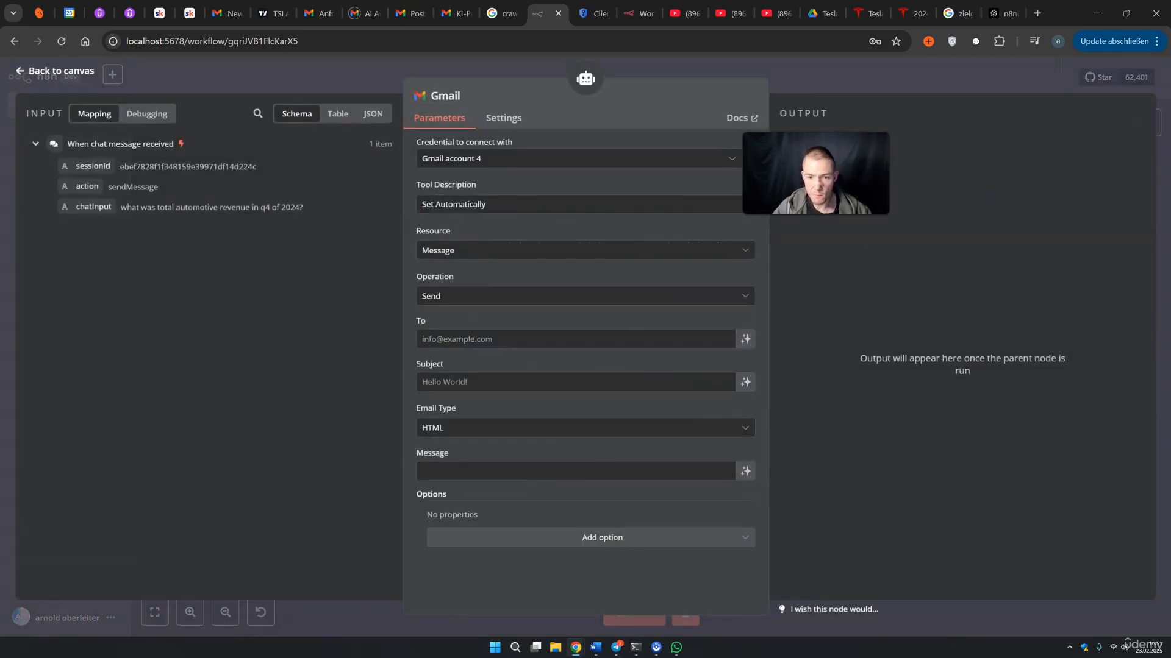
{"action": "left_click", "coordinate": [797, 82]}
{"action": "left_click_drag", "start_coordinate": [732, 317], "coordinate": [842, 308]}
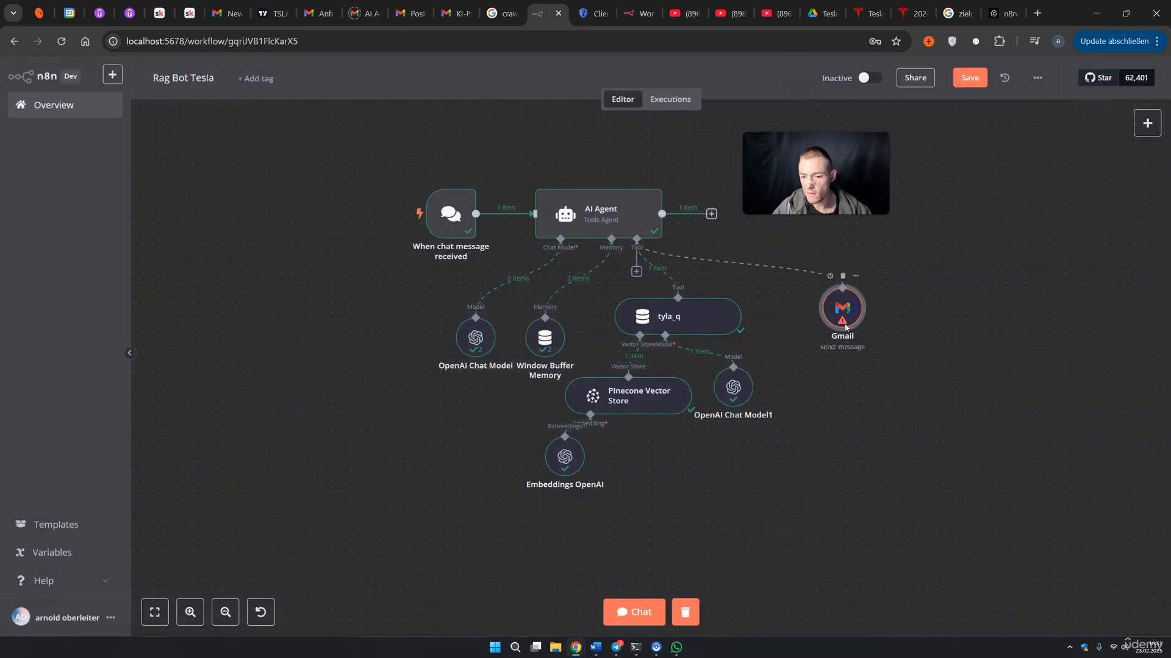
Delete the Gmail tool, add a Calculator node and connect it to the AI Agent's Tool input beside tyla_q
{"action": "left_click", "coordinate": [843, 282]}
{"action": "left_click", "coordinate": [1147, 125]}
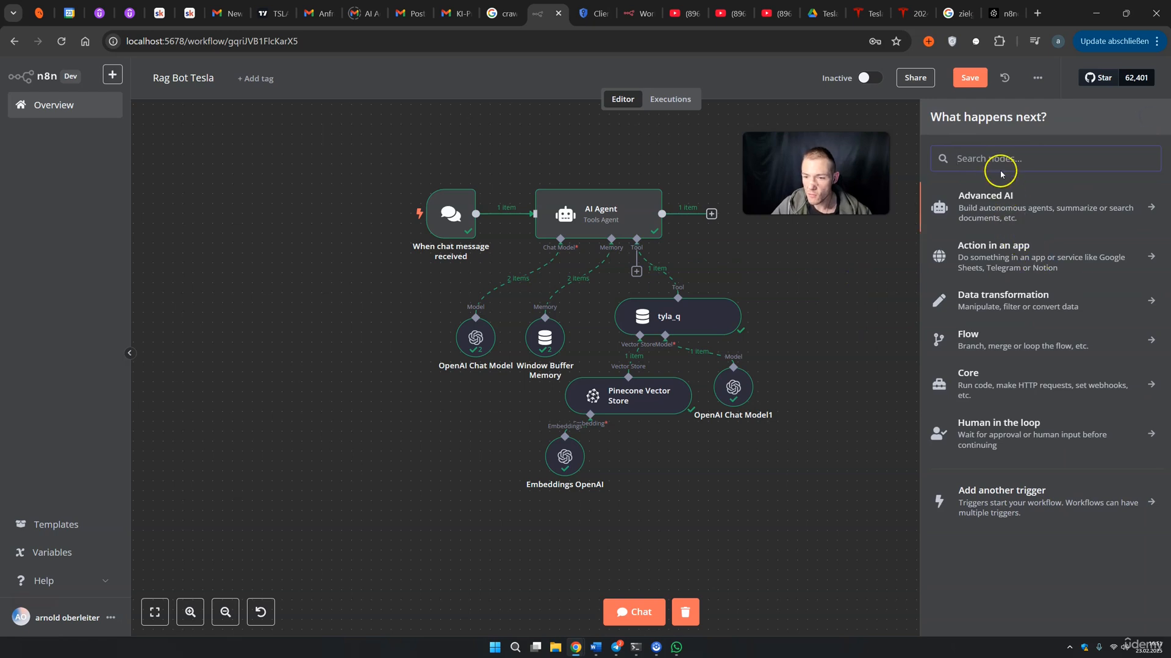
{"action": "type", "text": "cal"}
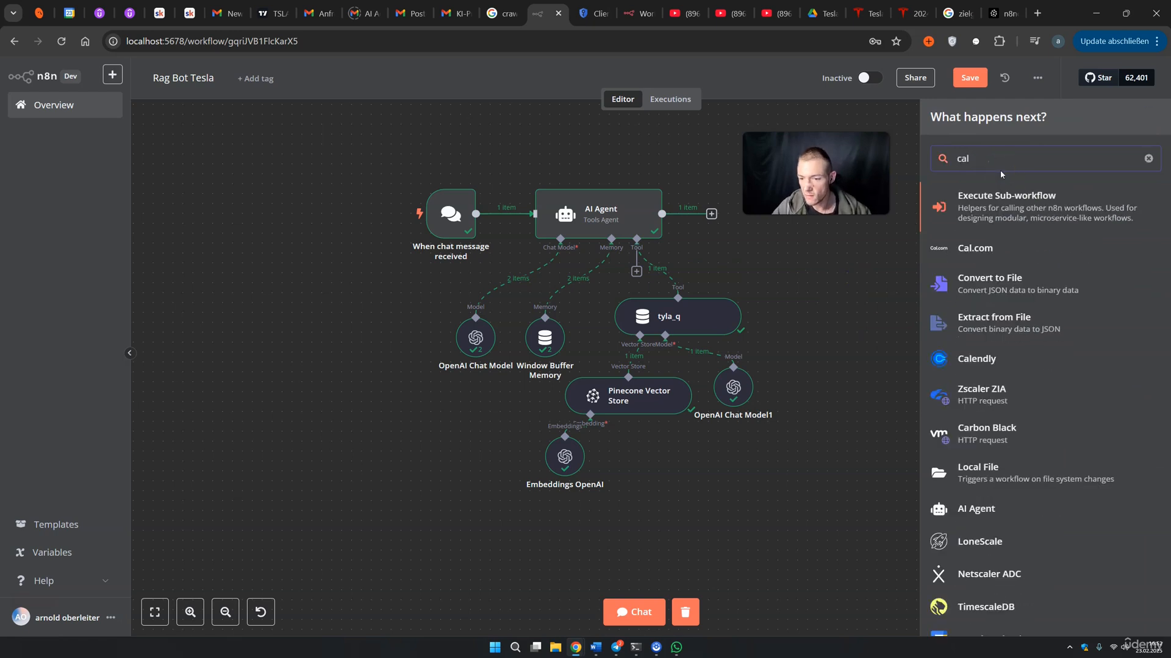
{"action": "type", "text": "c"}
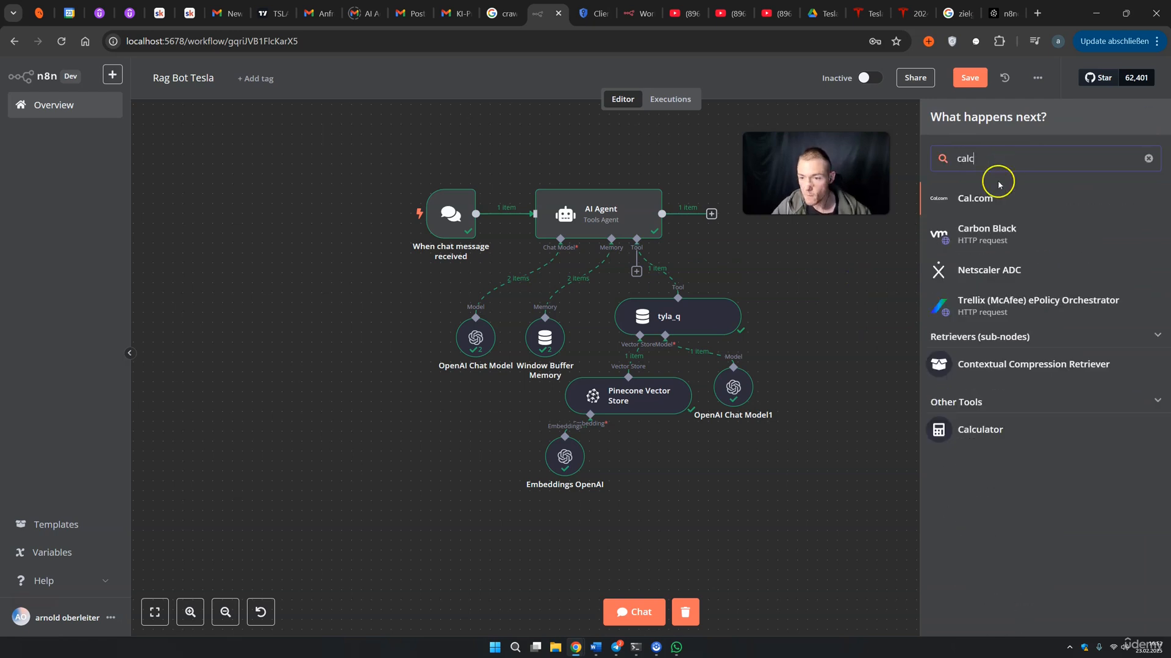
{"action": "left_click", "coordinate": [981, 429]}
{"action": "left_click", "coordinate": [835, 90]}
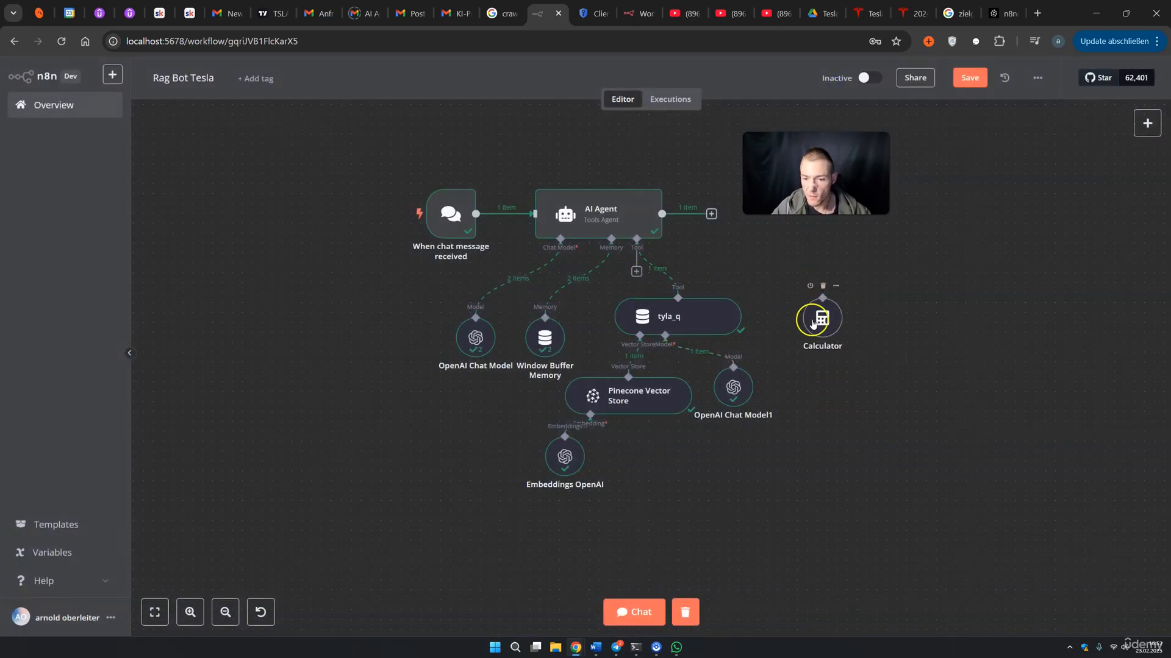
{"action": "left_click_drag", "start_coordinate": [818, 313], "coordinate": [647, 275]}
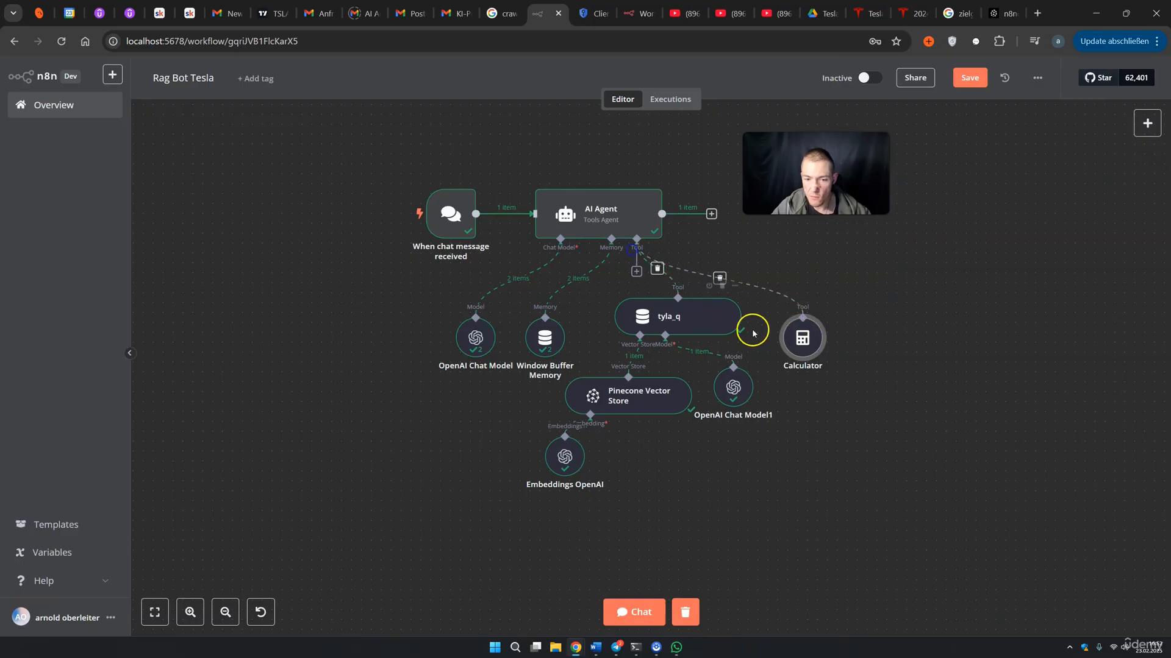
{"action": "left_click_drag", "start_coordinate": [801, 328], "coordinate": [811, 318]}
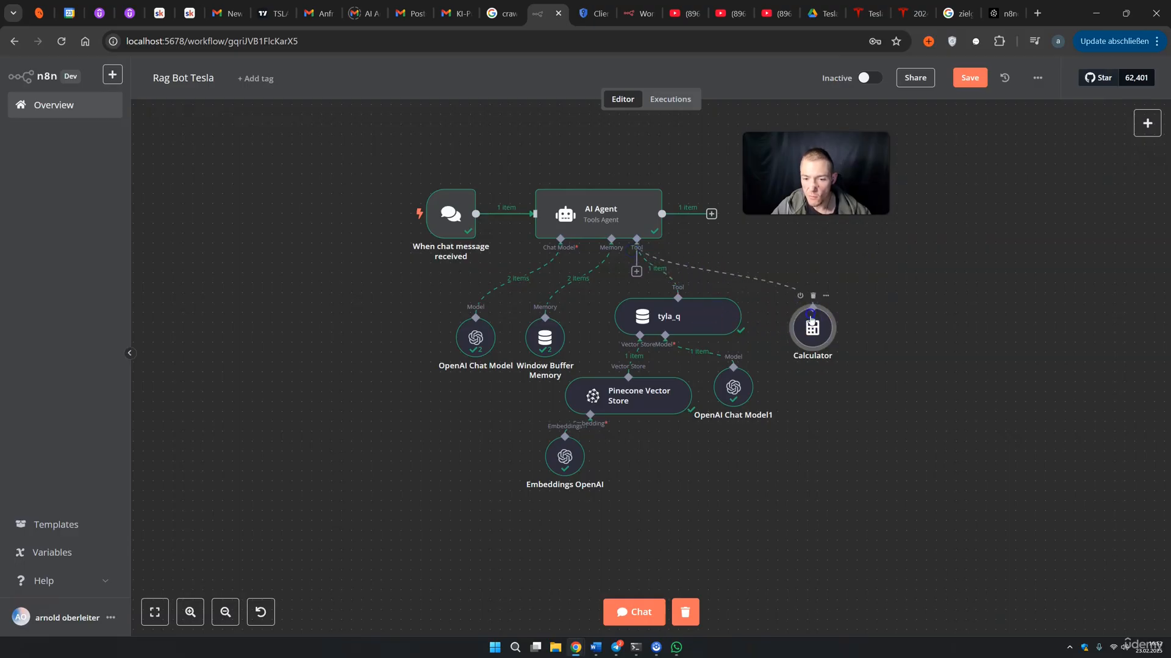
Test the Calculator tool by asking "what is 99x99x5" in the workflow chat, check the answer and close the chat
{"action": "left_click", "coordinate": [647, 613]}
{"action": "left_click", "coordinate": [336, 612]}
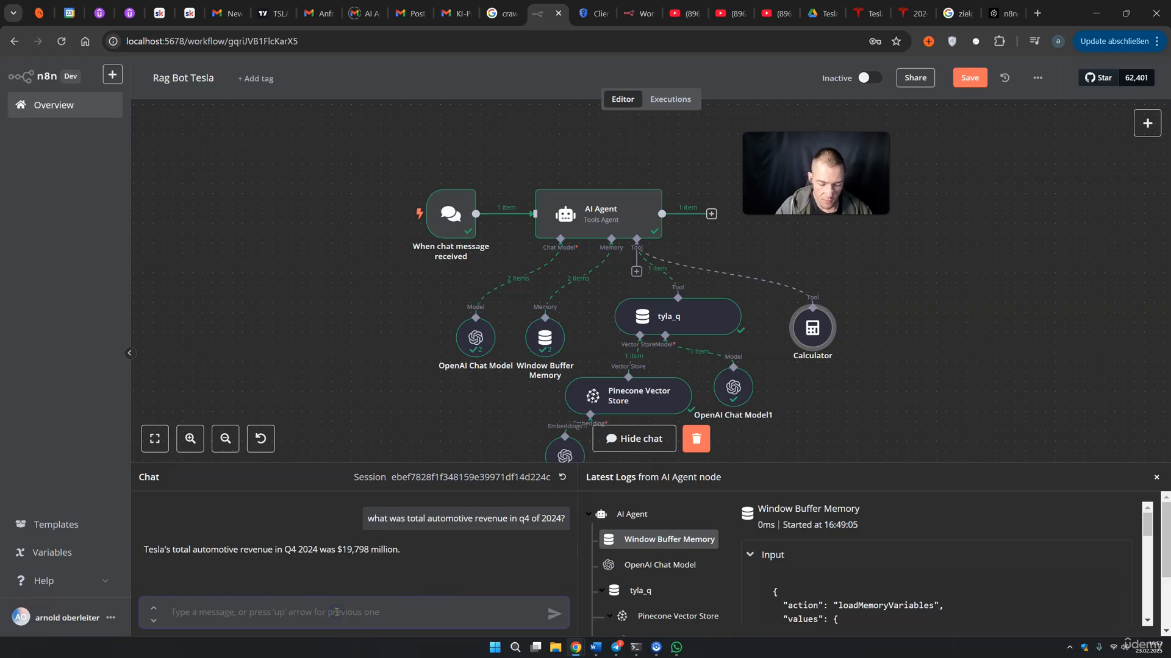
{"action": "type", "text": "what is 99x99x5"}
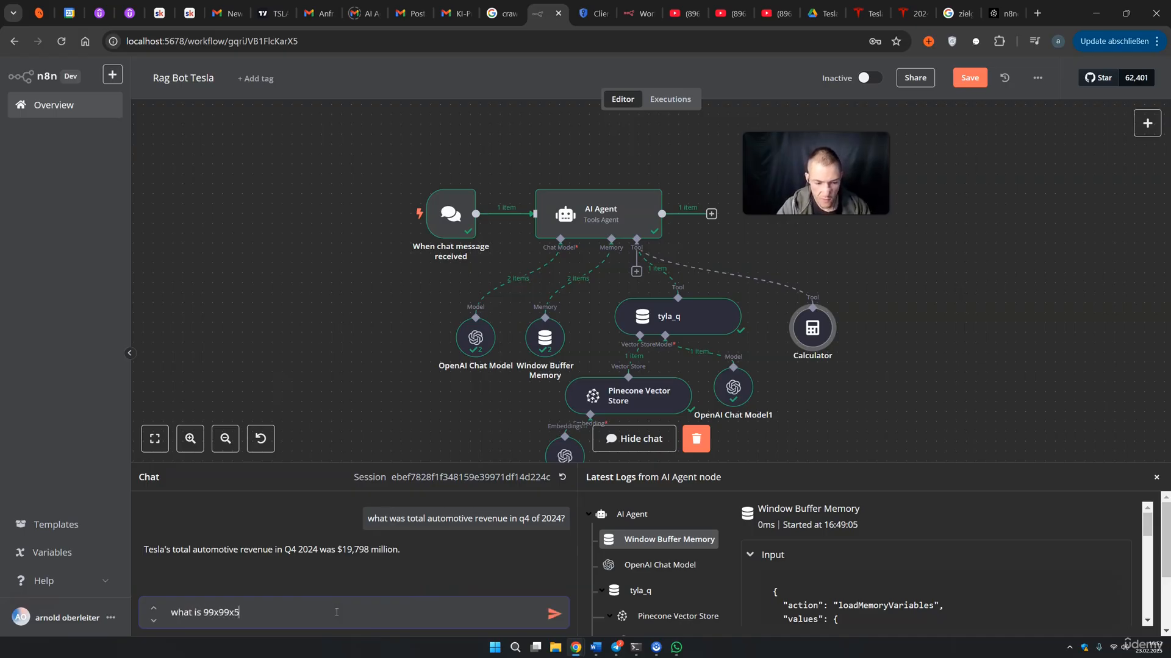
{"action": "key", "text": "Return"}
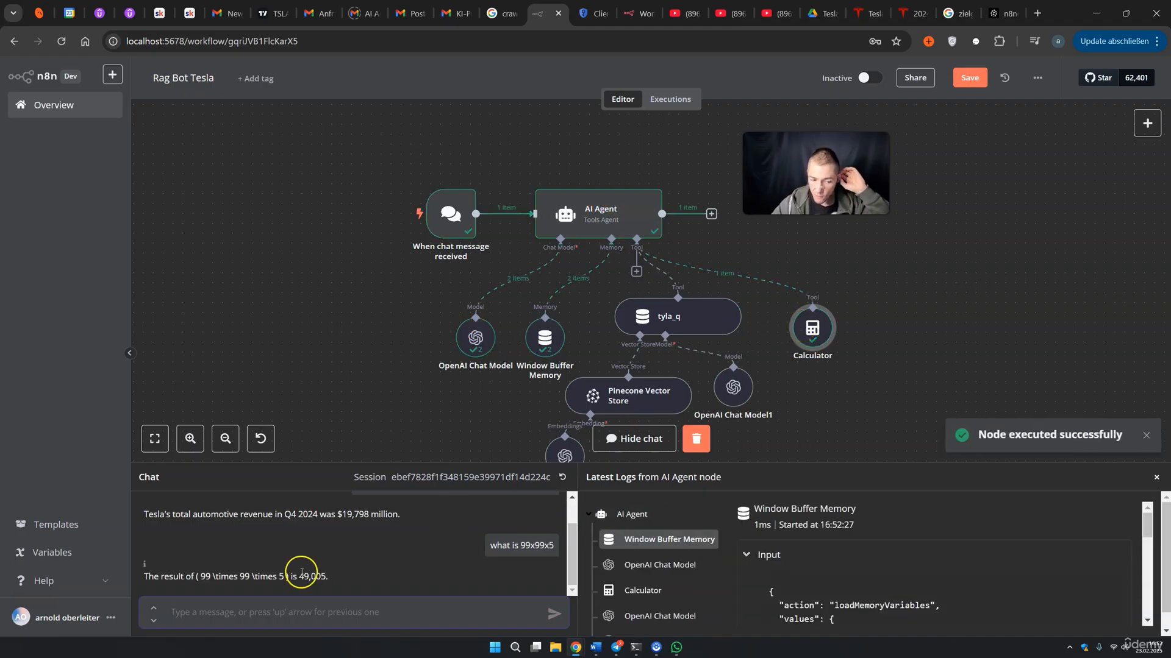
{"action": "left_click_drag", "start_coordinate": [288, 578], "coordinate": [332, 577]}
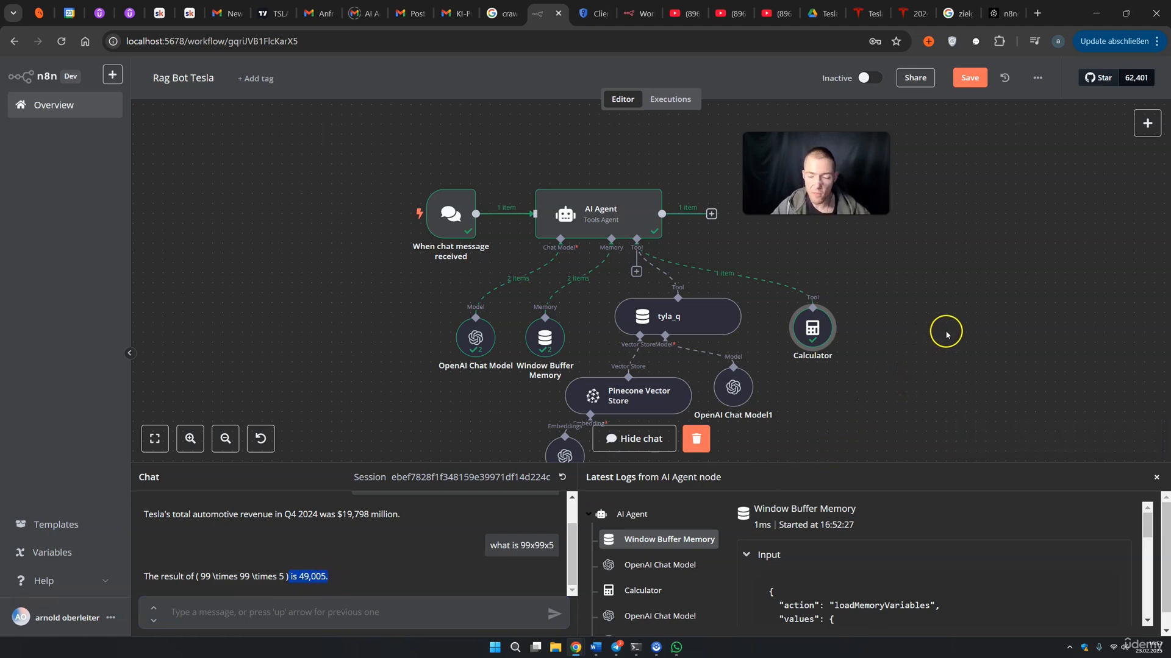
{"action": "left_click", "coordinate": [1156, 477]}
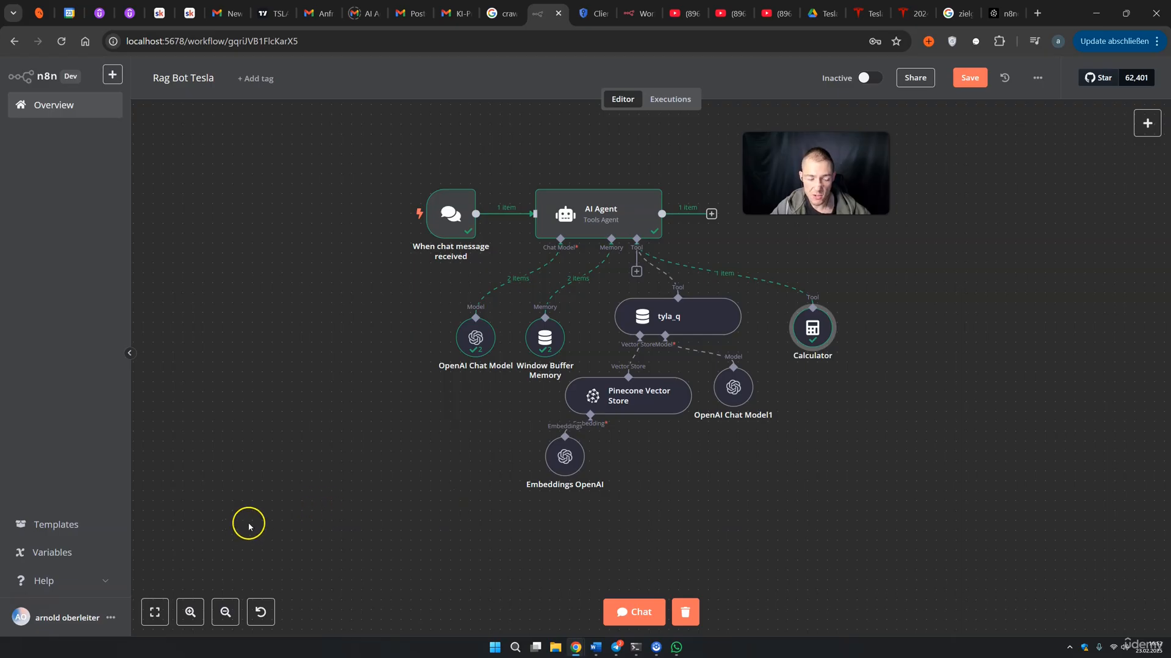
Save the Rag Bot Tesla workflow and activate it
{"action": "key", "text": "ctrl+s"}
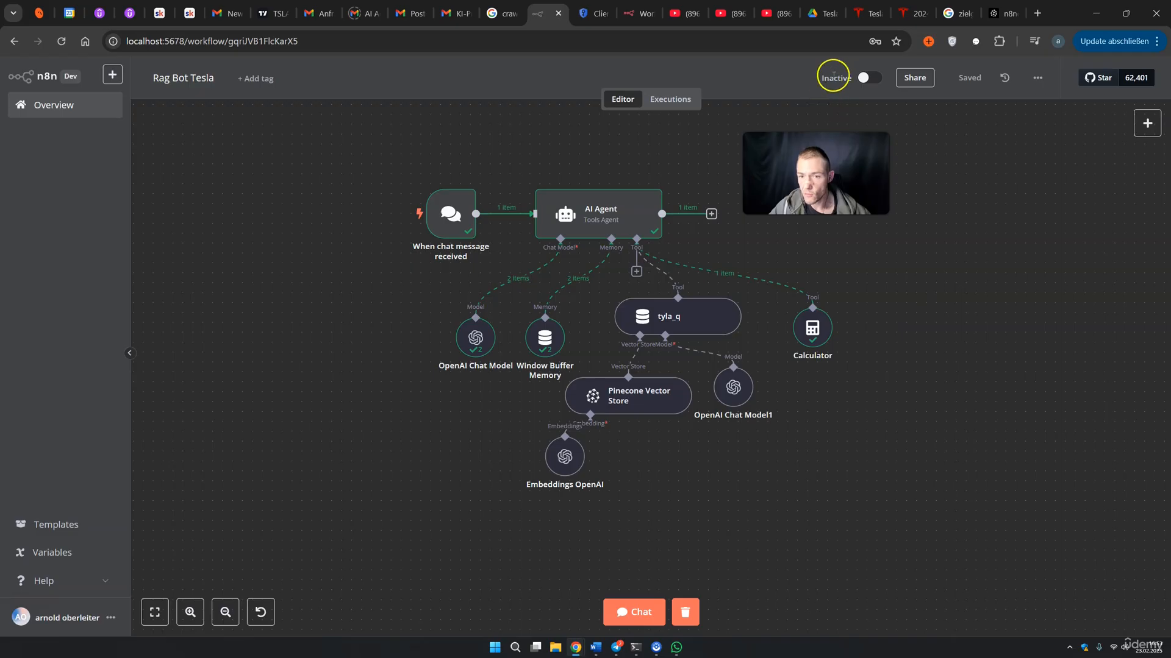
{"action": "left_click", "coordinate": [864, 80]}
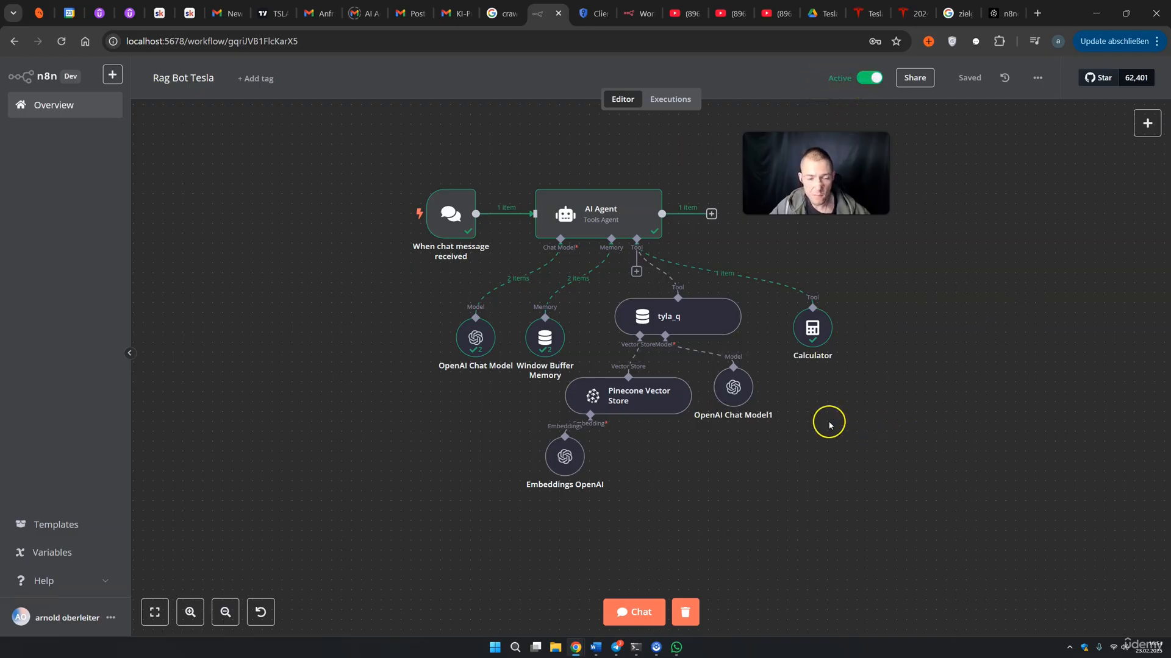
Copy the Chat URL from the When chat message received trigger and open the hosted chat page in a new browser tab
{"action": "double_click", "coordinate": [450, 214]}
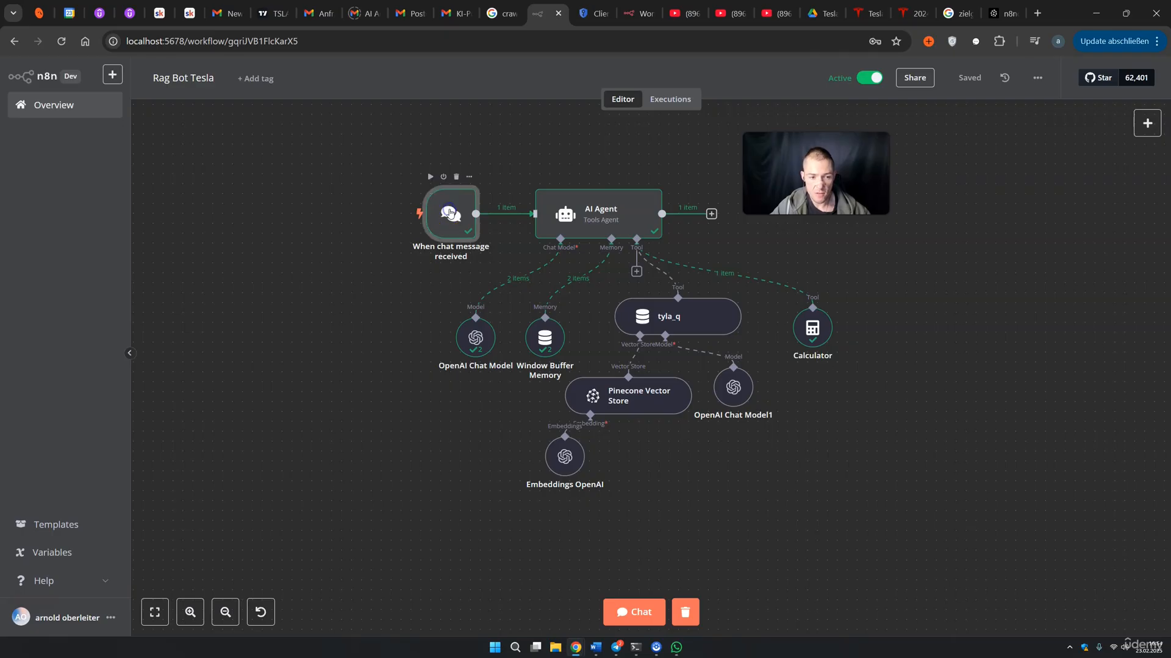
{"action": "left_click_drag", "start_coordinate": [30, 158], "coordinate": [133, 158]}
{"action": "left_click", "coordinate": [36, 174]}
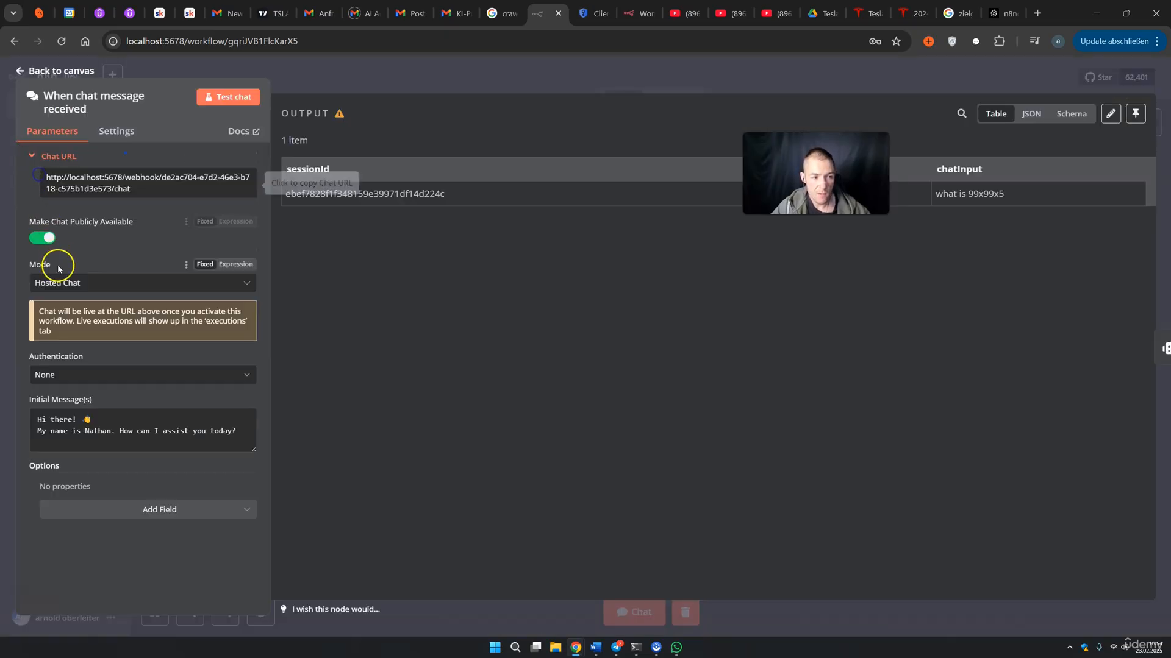
{"action": "left_click", "coordinate": [99, 182]}
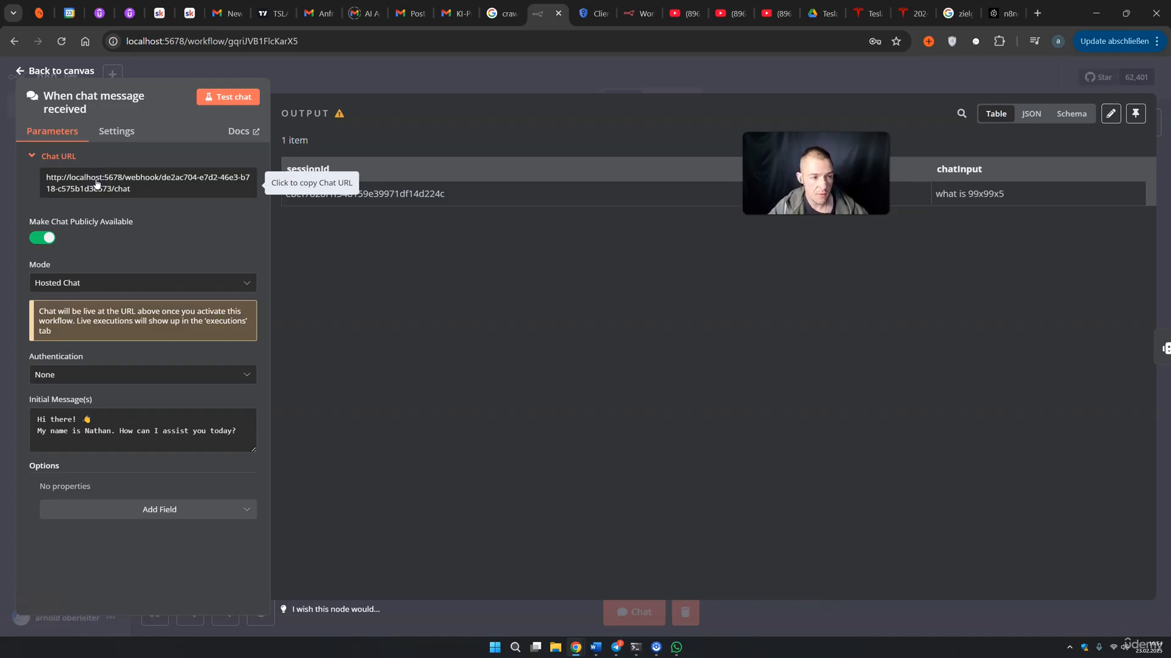
{"action": "left_click", "coordinate": [97, 183]}
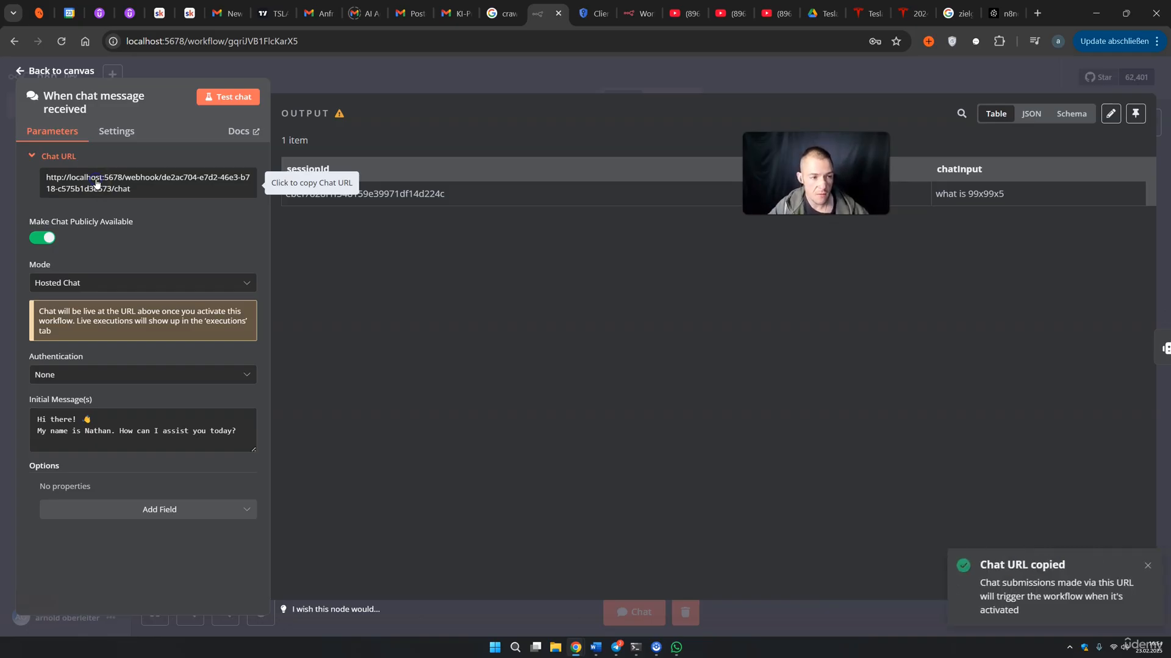
{"action": "left_click", "coordinate": [1038, 15]}
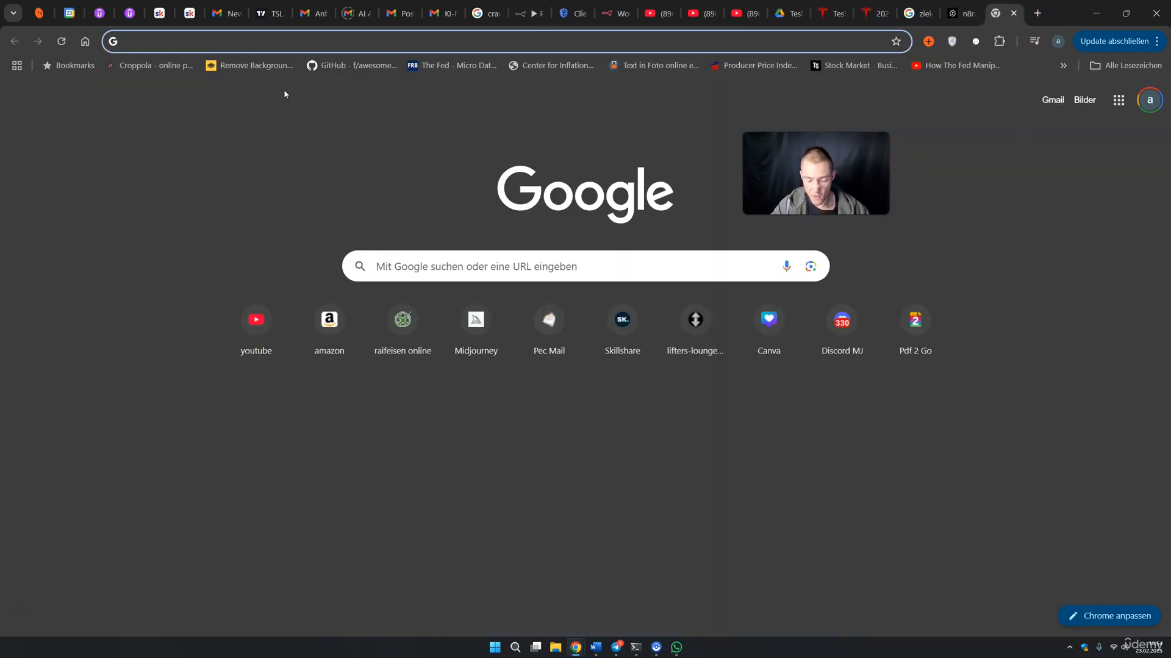
{"action": "key", "text": "ctrl+v"}
{"action": "key", "text": "Return"}
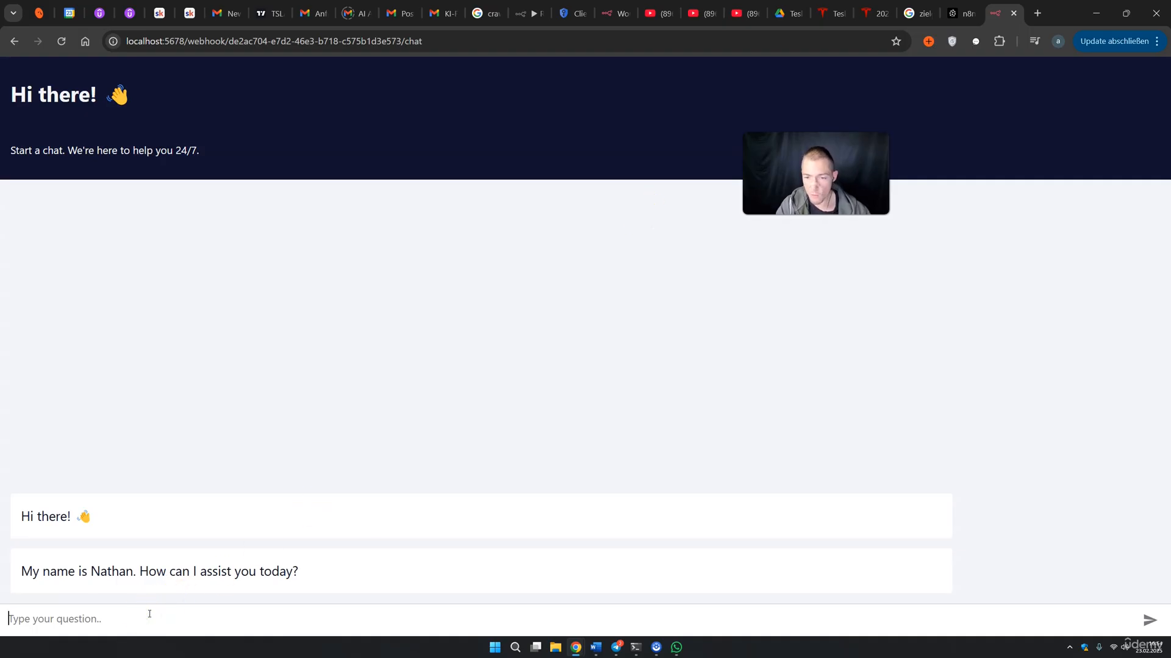
Send a message in the hosted chat giving your first name, and read the bot's reply
{"action": "type", "text": "hey my"}
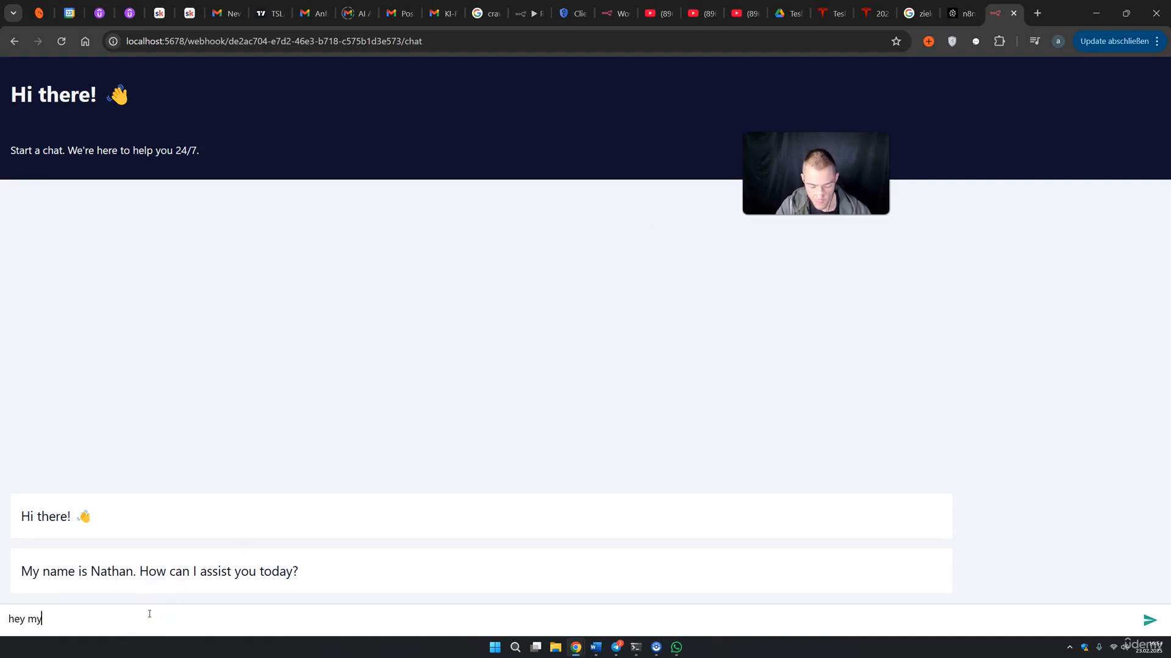
{"action": "type", "text": " name is arnie"}
{"action": "key", "text": "Return"}
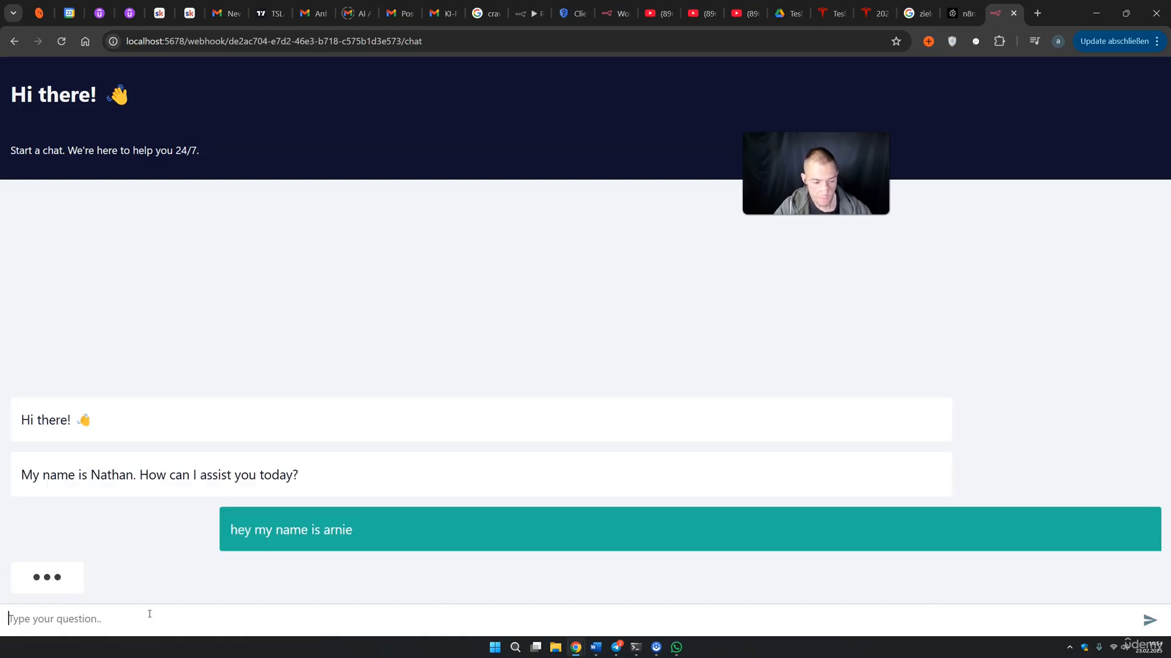
{"action": "left_click_drag", "start_coordinate": [208, 571], "coordinate": [342, 580]}
{"action": "left_click", "coordinate": [349, 581]}
{"action": "left_click_drag", "start_coordinate": [222, 572], "coordinate": [357, 572]}
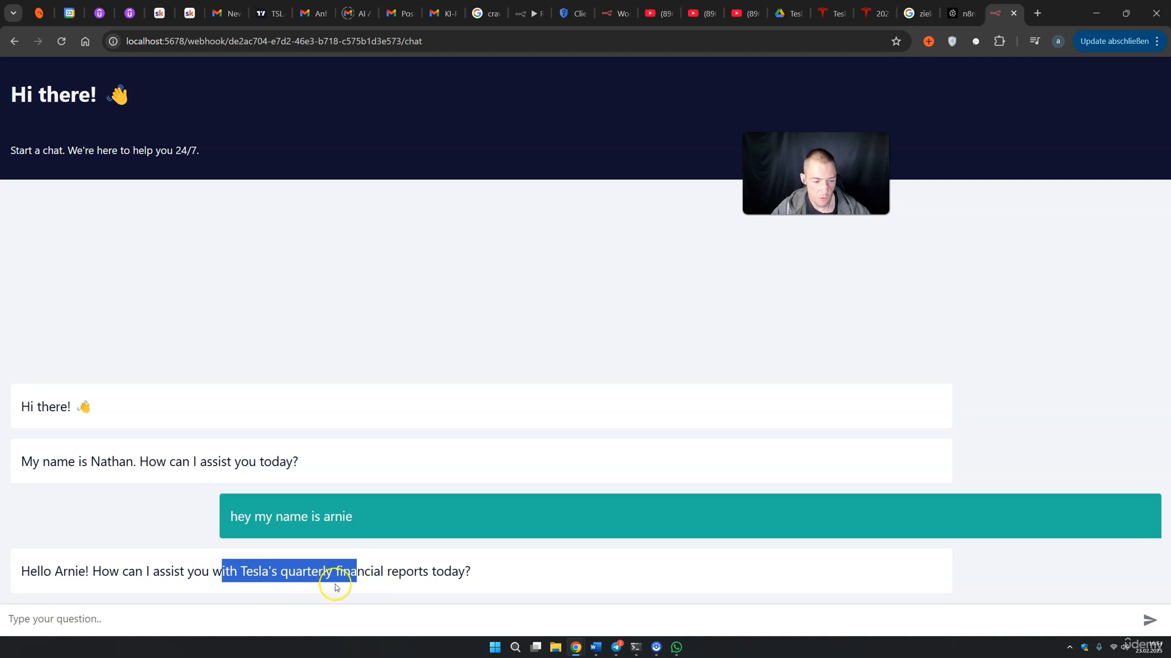
Test the bot's memory by asking "no, what is my name?" in the hosted chat, and read the reply
{"action": "left_click", "coordinate": [229, 624]}
{"action": "type", "text": "n"}
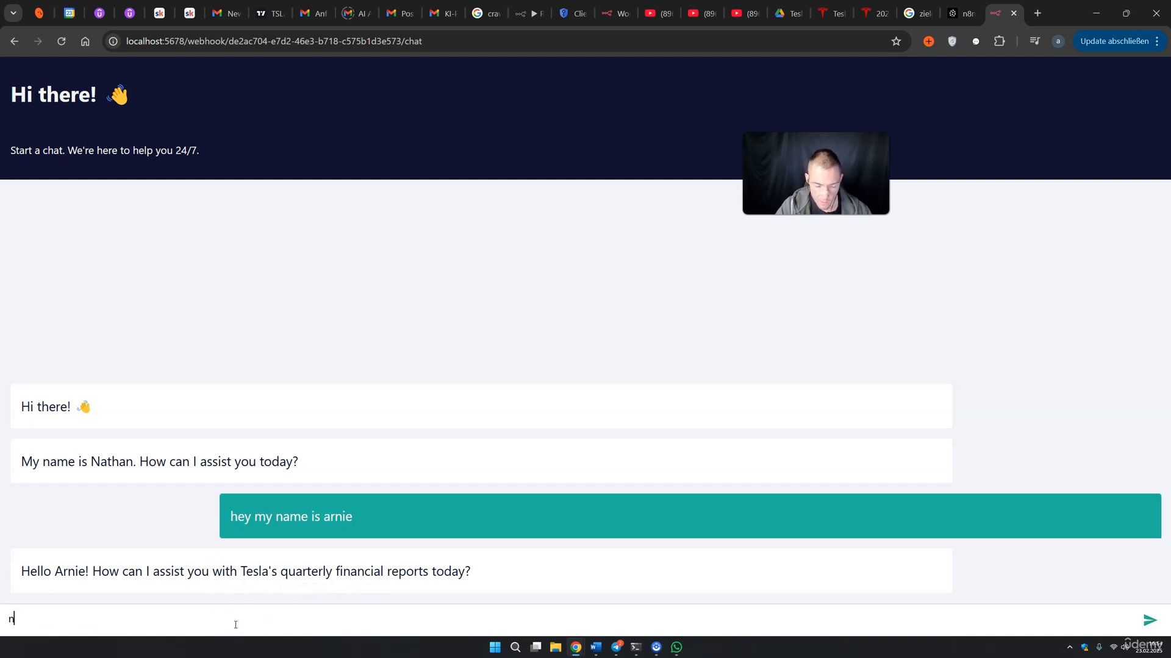
{"action": "type", "text": "o, what i"}
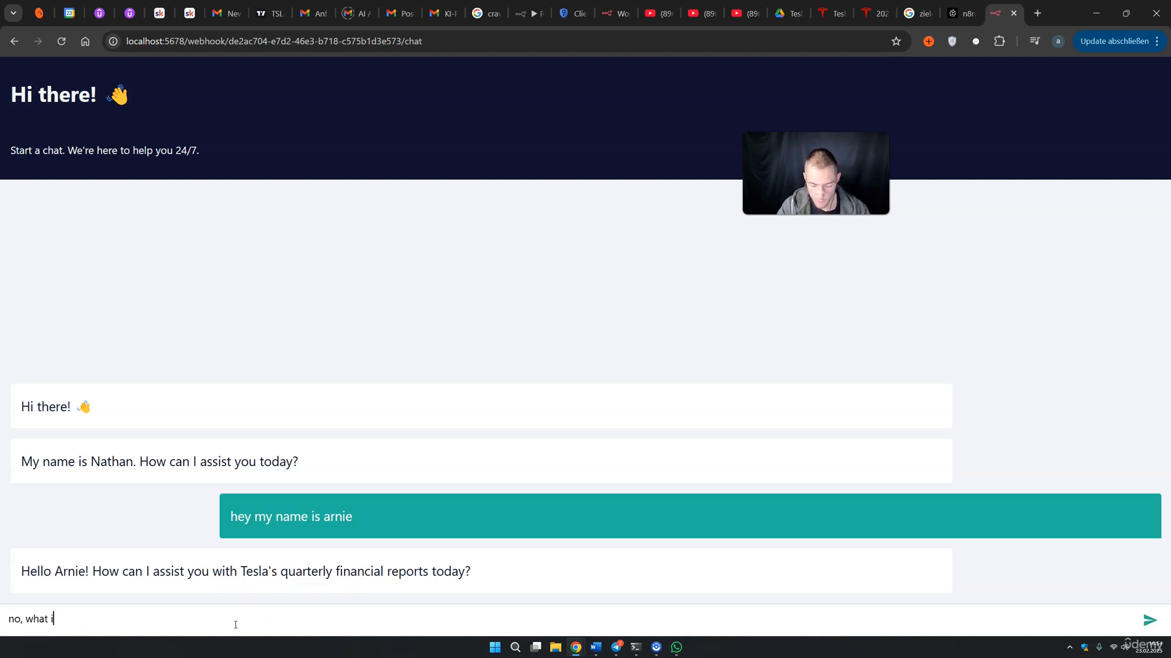
{"action": "type", "text": "s my name?"}
{"action": "key", "text": "Return"}
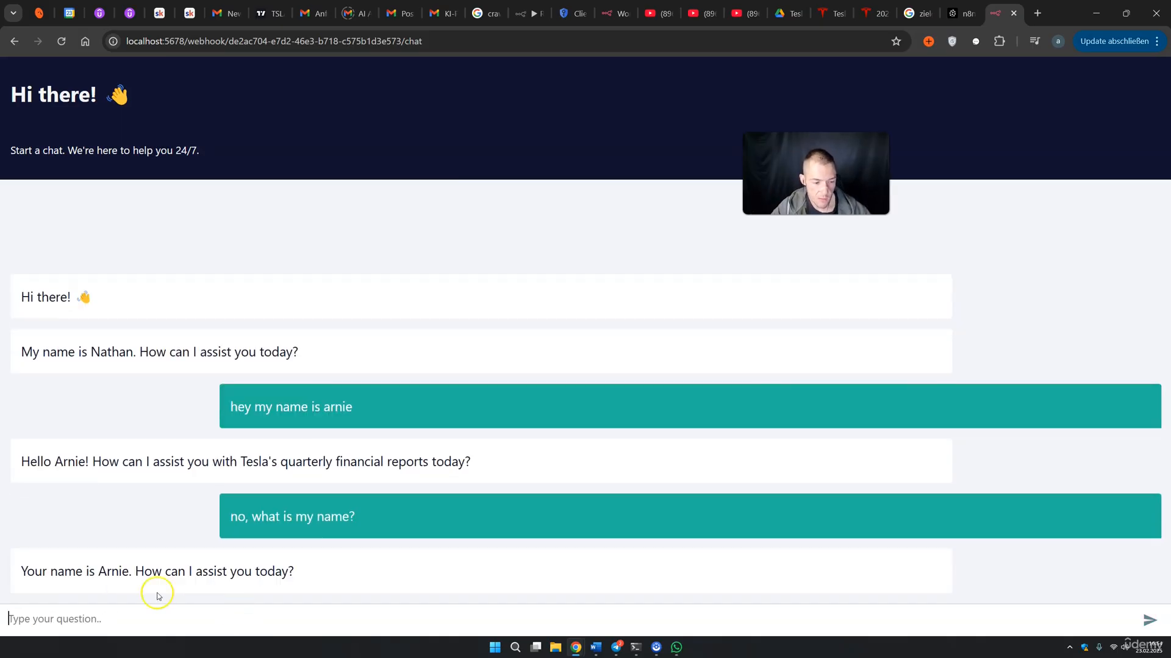
{"action": "left_click_drag", "start_coordinate": [64, 571], "coordinate": [162, 573]}
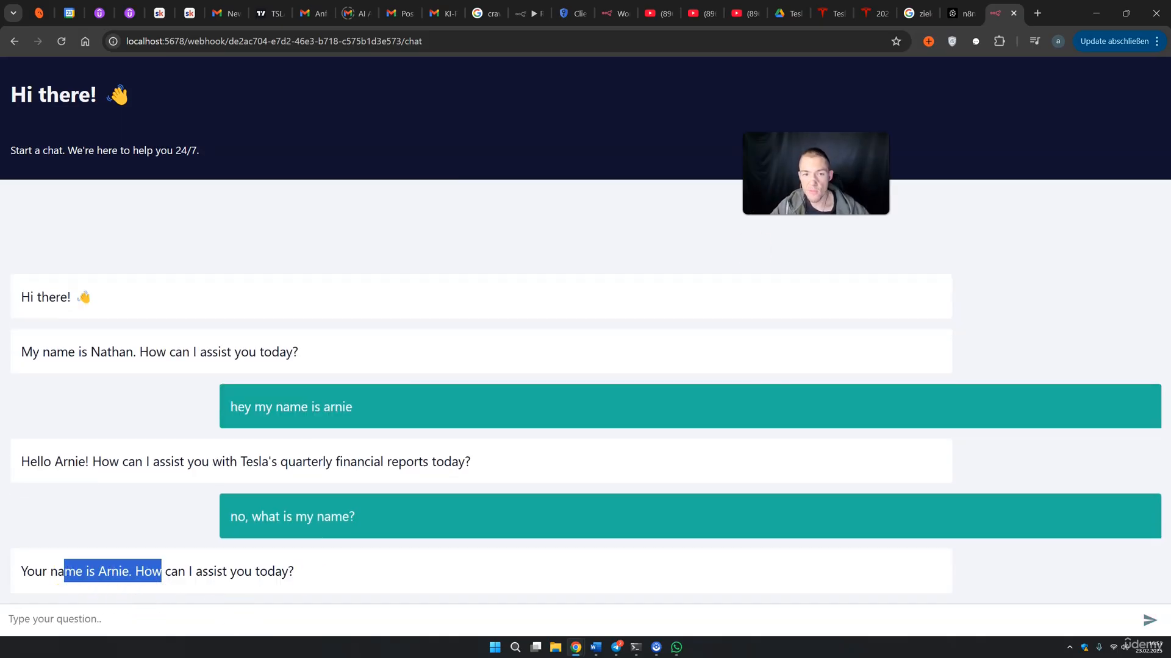
Return to the n8n workflow, review the chat trigger's authentication and initial message settings, and go back to the canvas
{"action": "left_click", "coordinate": [526, 14]}
{"action": "left_click", "coordinate": [559, 83]}
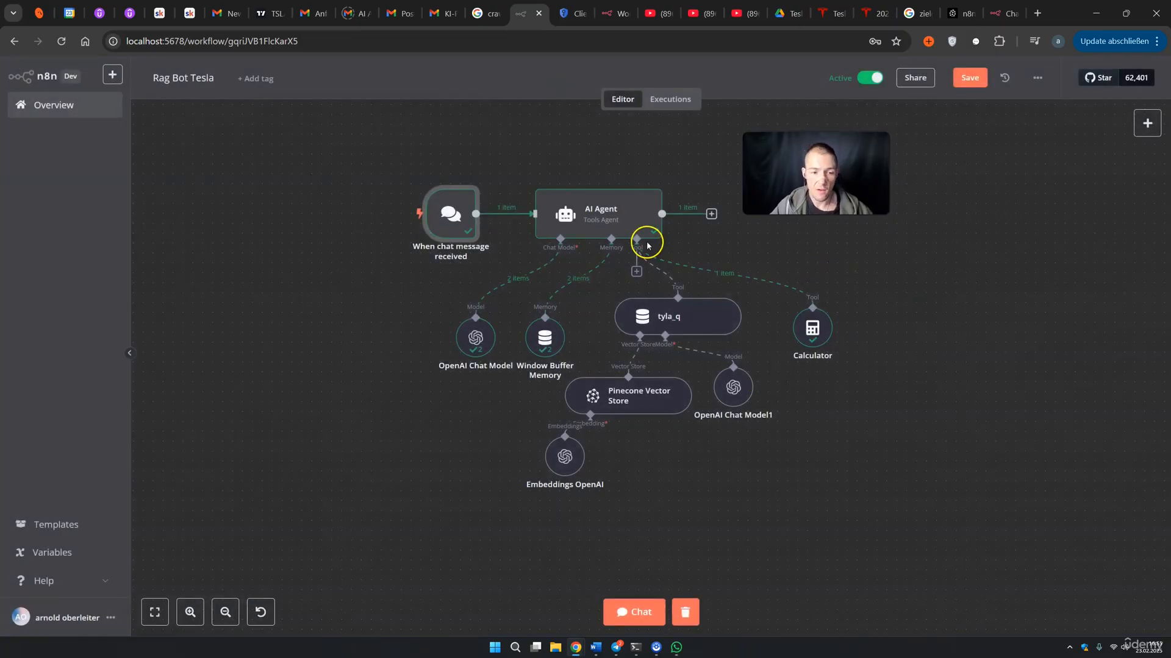
{"action": "double_click", "coordinate": [443, 220]}
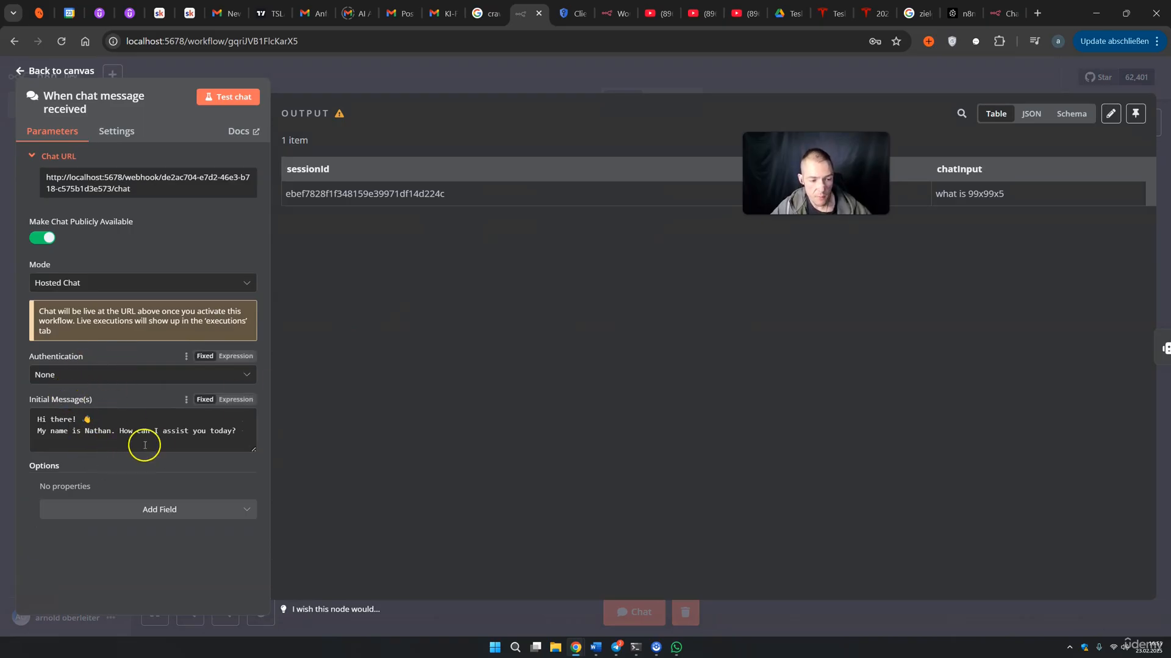
{"action": "left_click", "coordinate": [928, 84]}
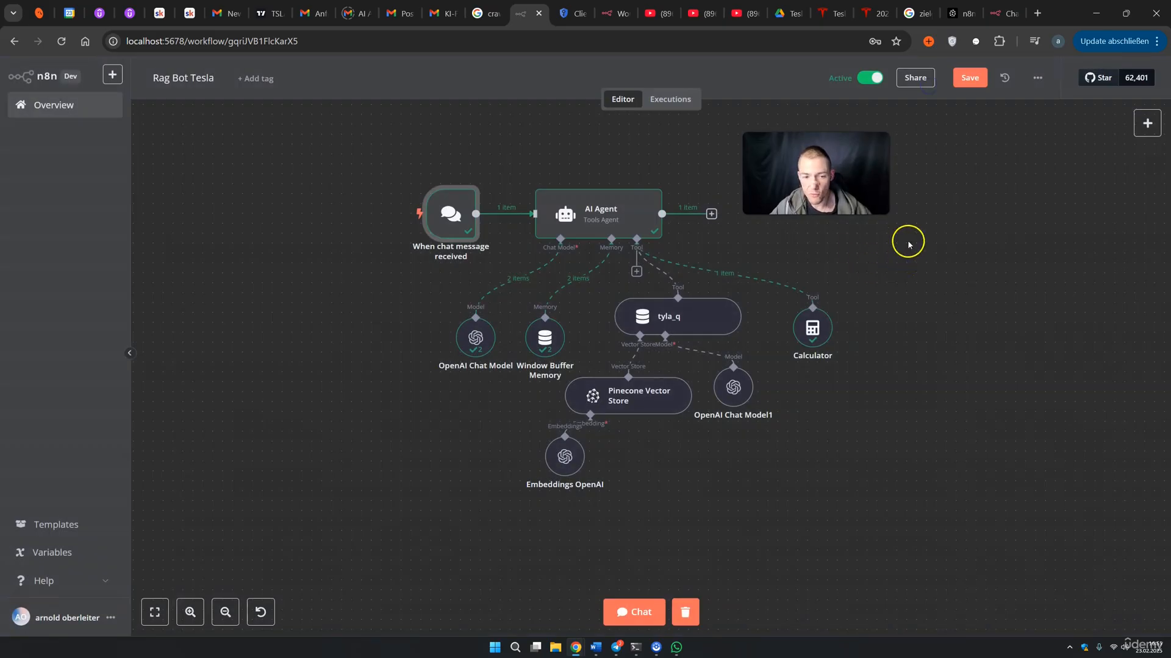